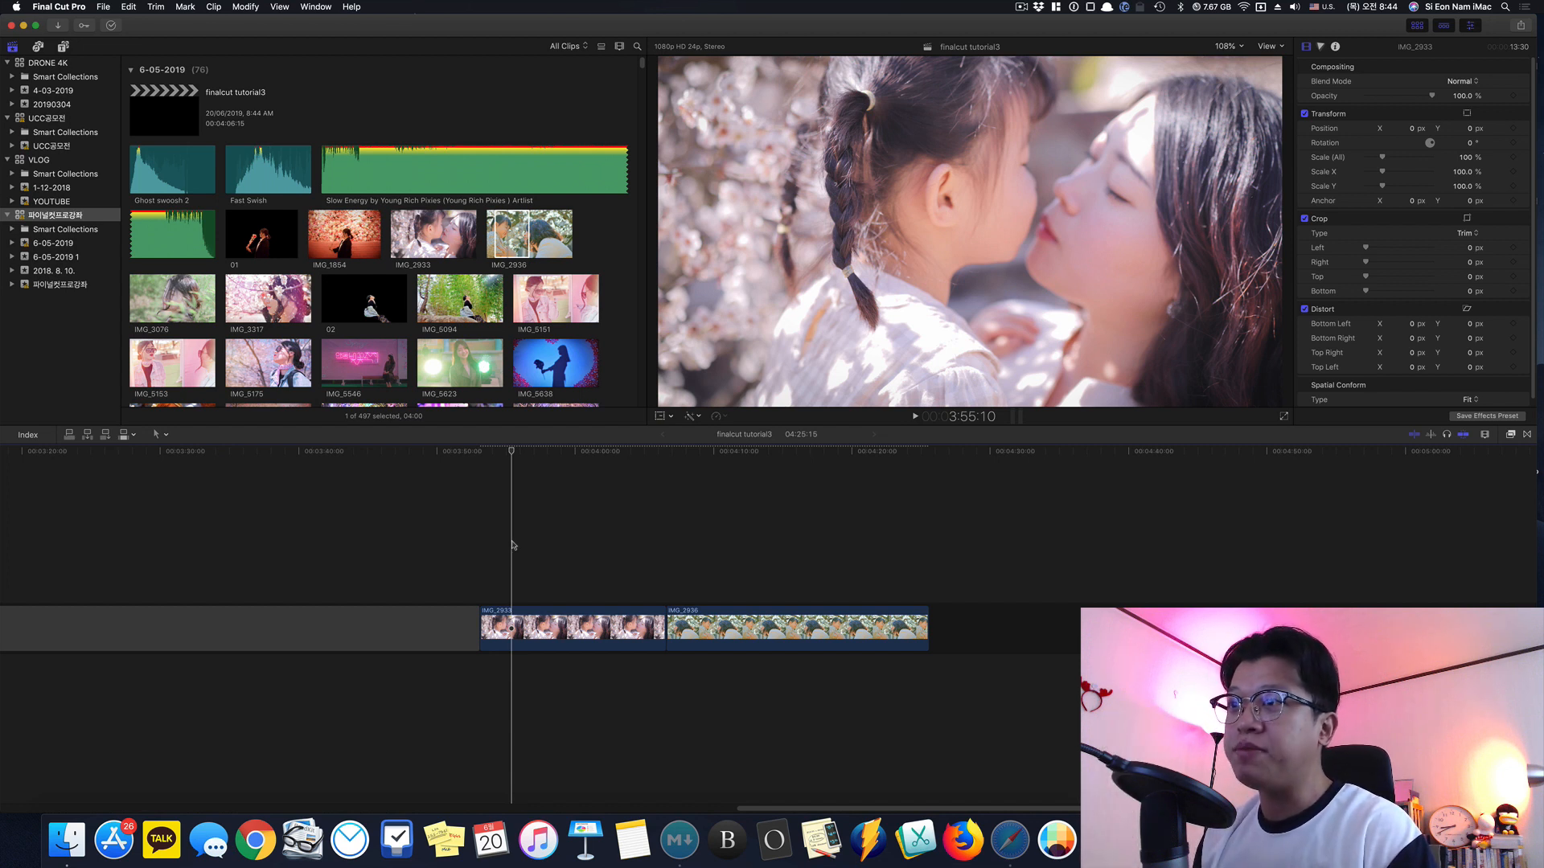
# Step: Add Scale and Position keyframes at the first frame of clip IMG_2933
pyautogui.click(545, 547)
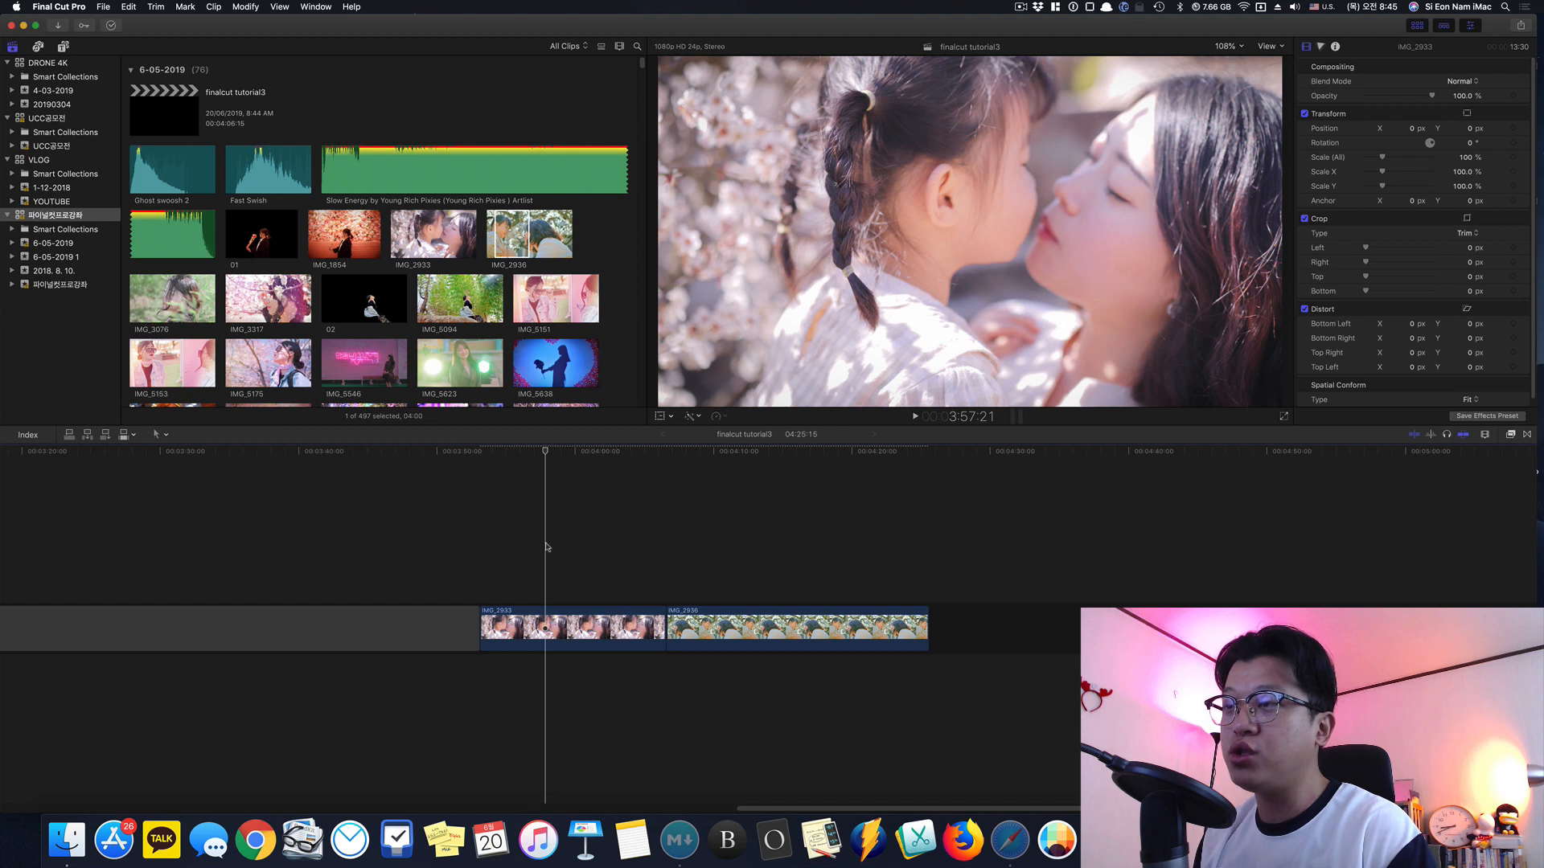
pyautogui.click(545, 627)
pyautogui.click(479, 452)
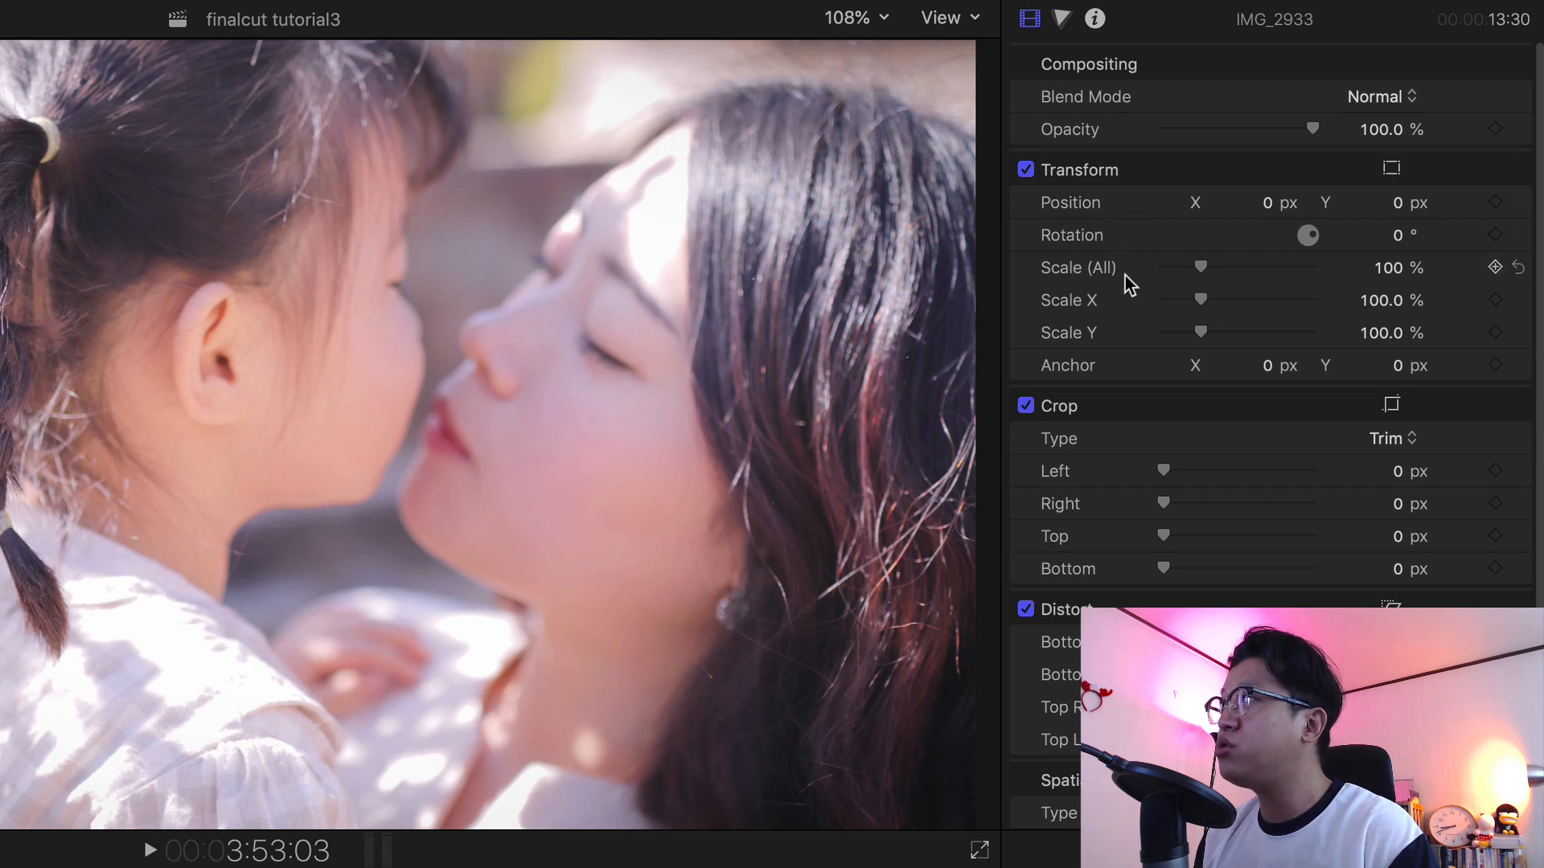
pyautogui.click(1495, 268)
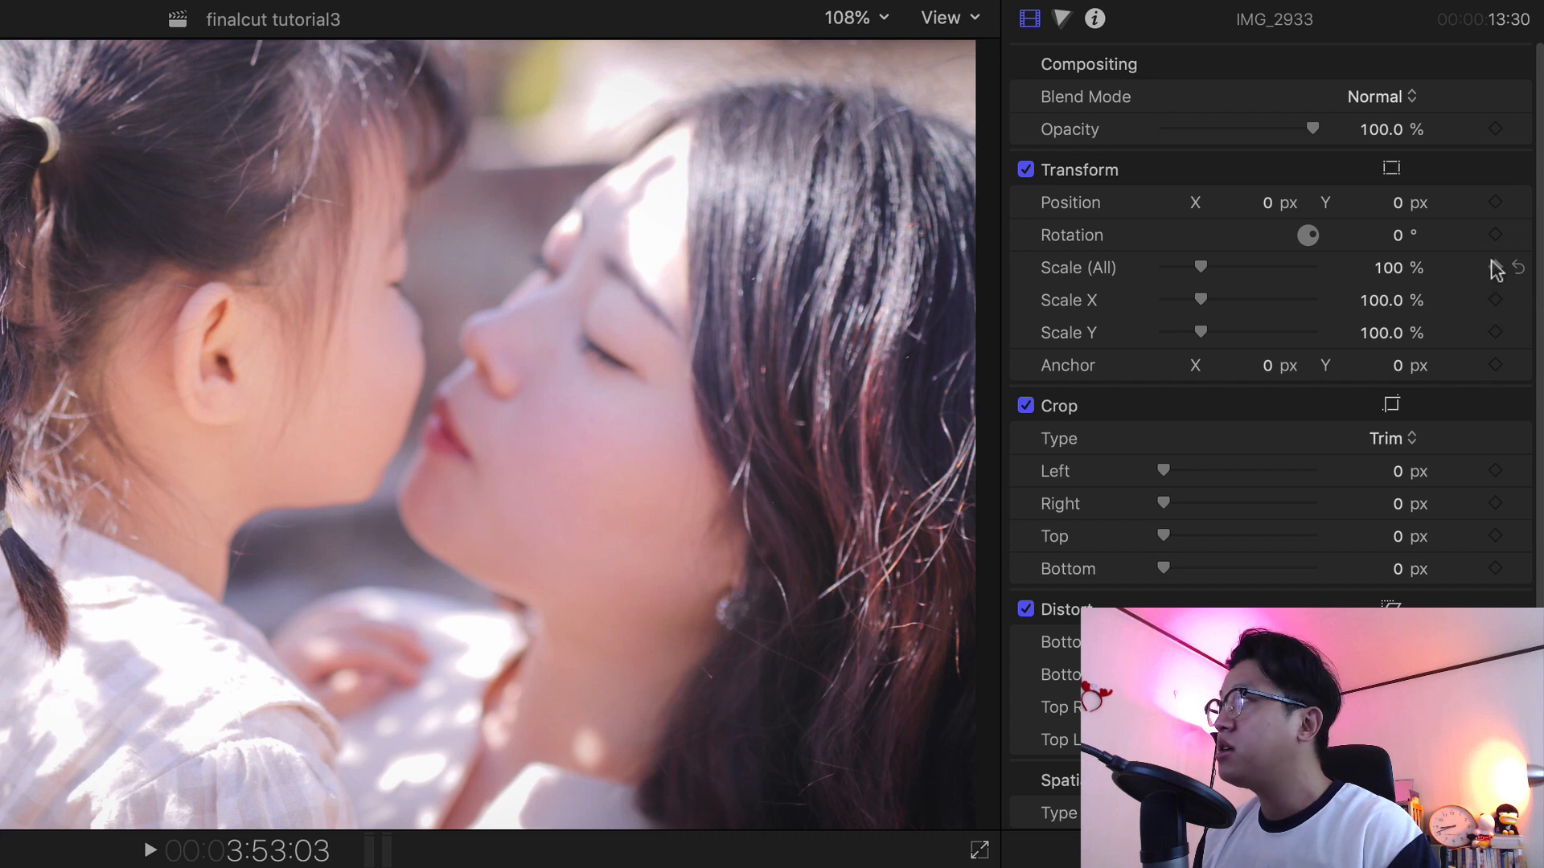
pyautogui.click(1495, 203)
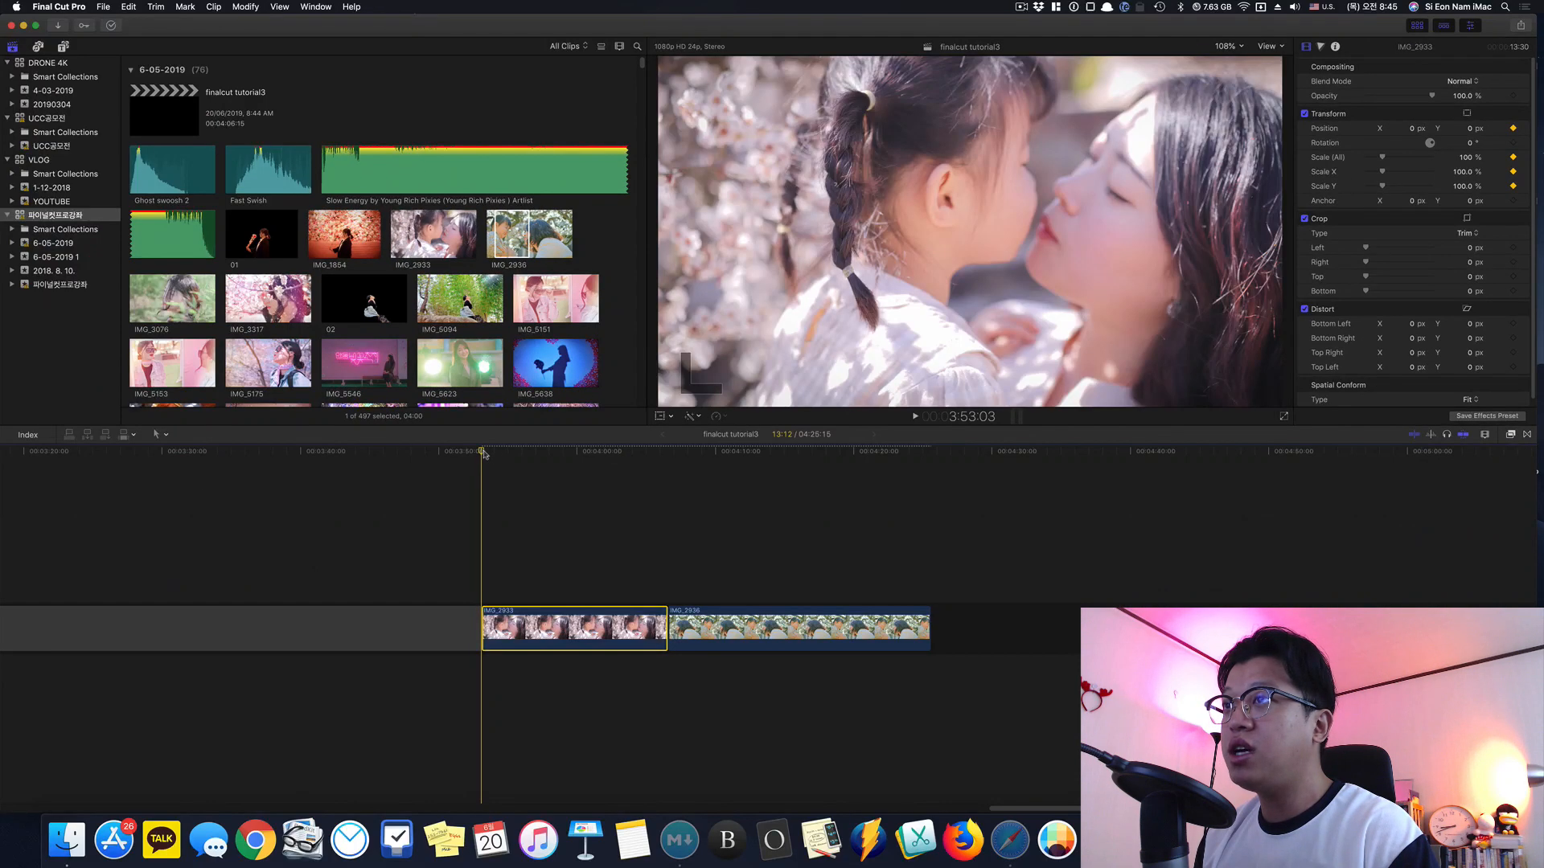
# Step: On the last frame of IMG_2933, increase the scale and shift Position X to a negative value to animate a zoom-in
pyautogui.moveTo(483, 454); pyautogui.dragTo(665, 458)
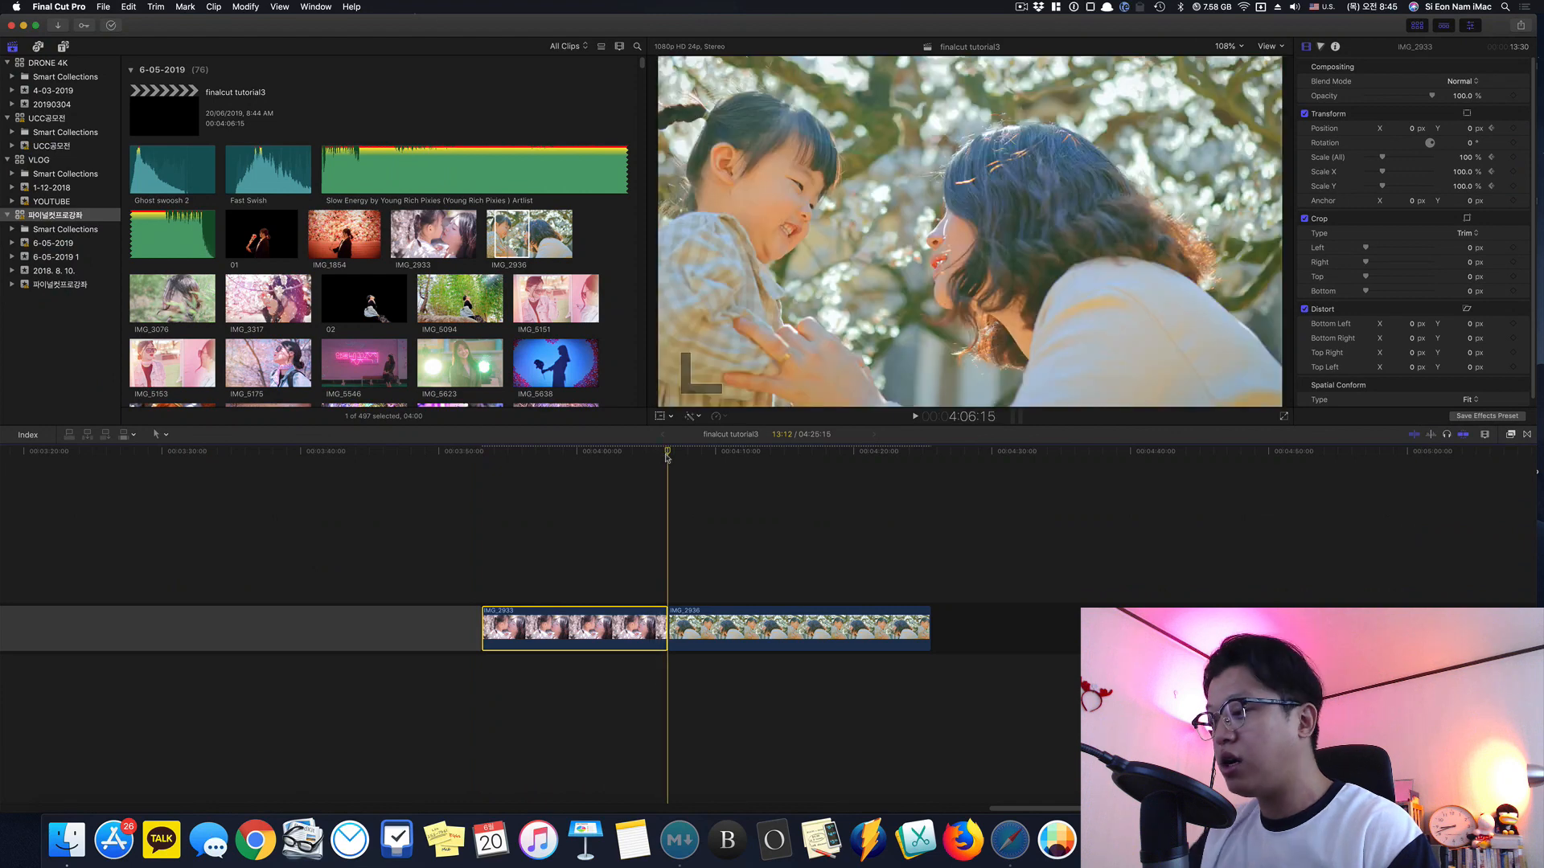
pyautogui.press('Left')
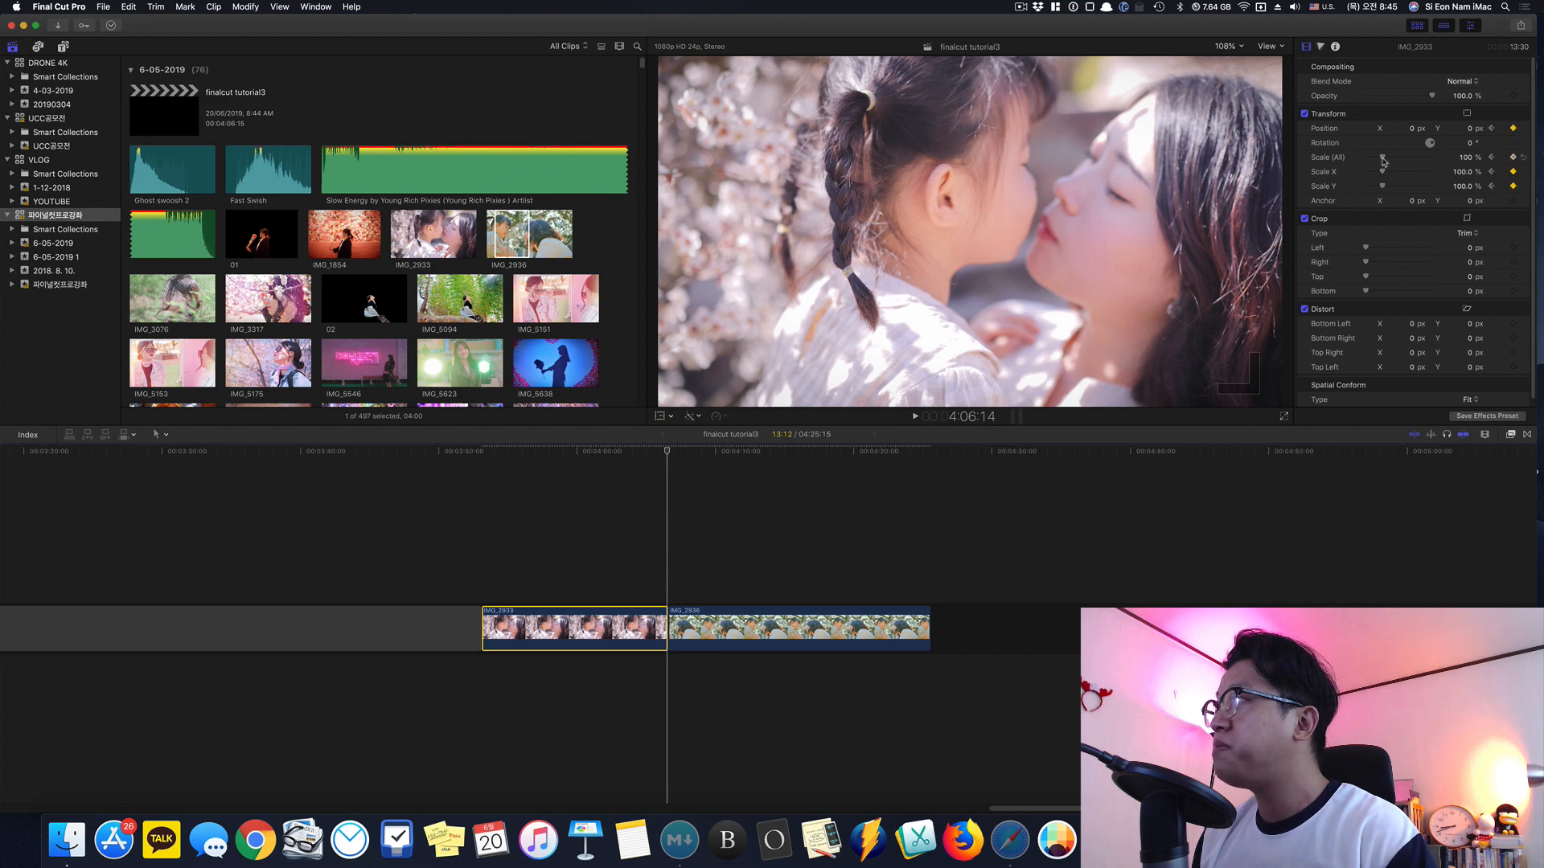
pyautogui.moveTo(1383, 160); pyautogui.dragTo(487, 481)
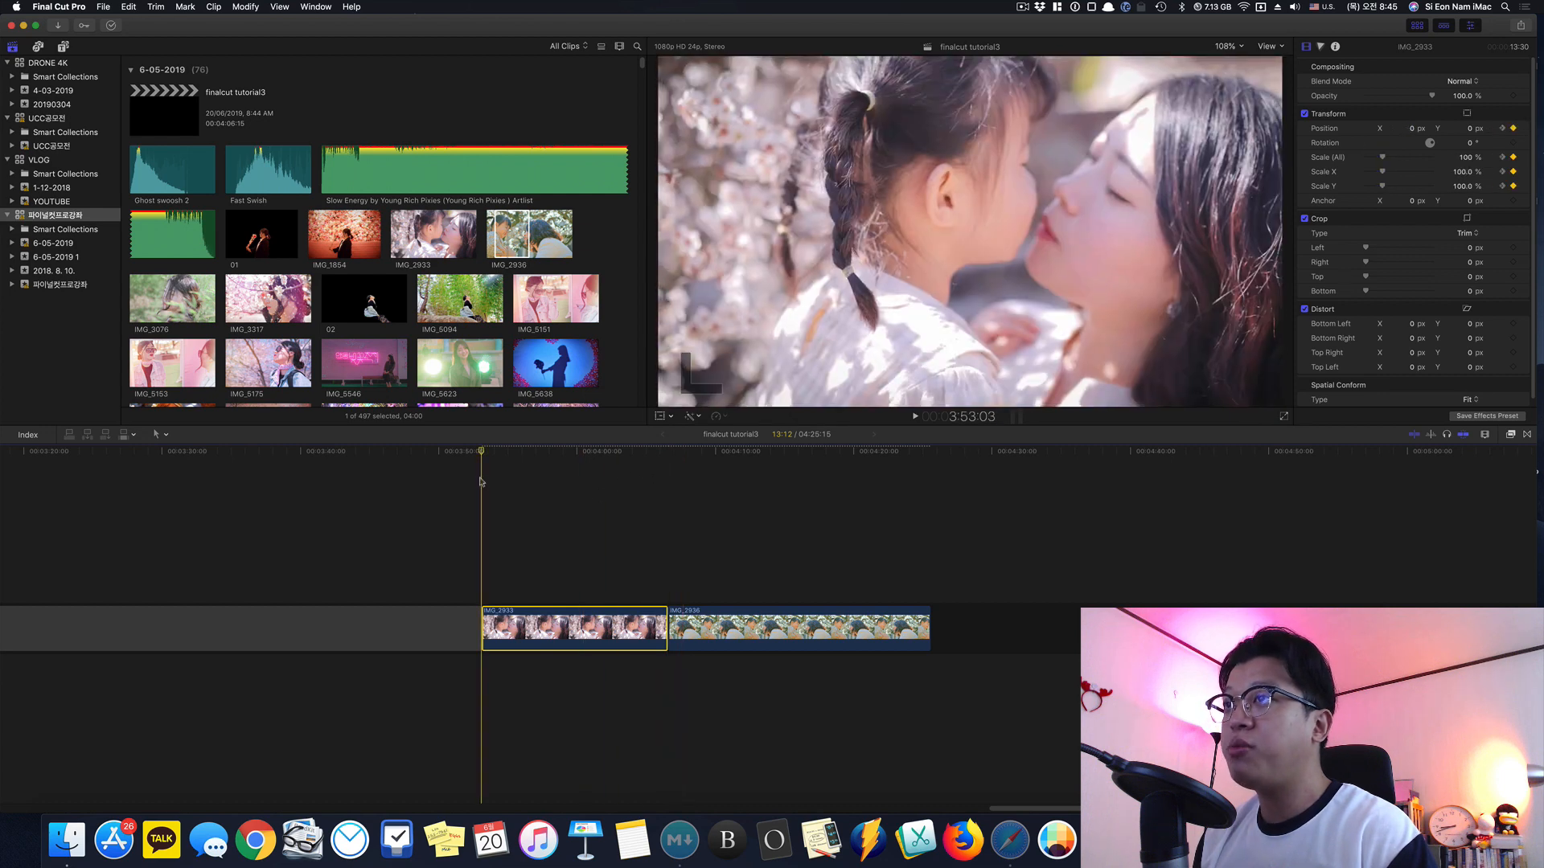
# Step: Play back IMG_2933 from its first frame to review the keyframed zoom-in
pyautogui.press('space')
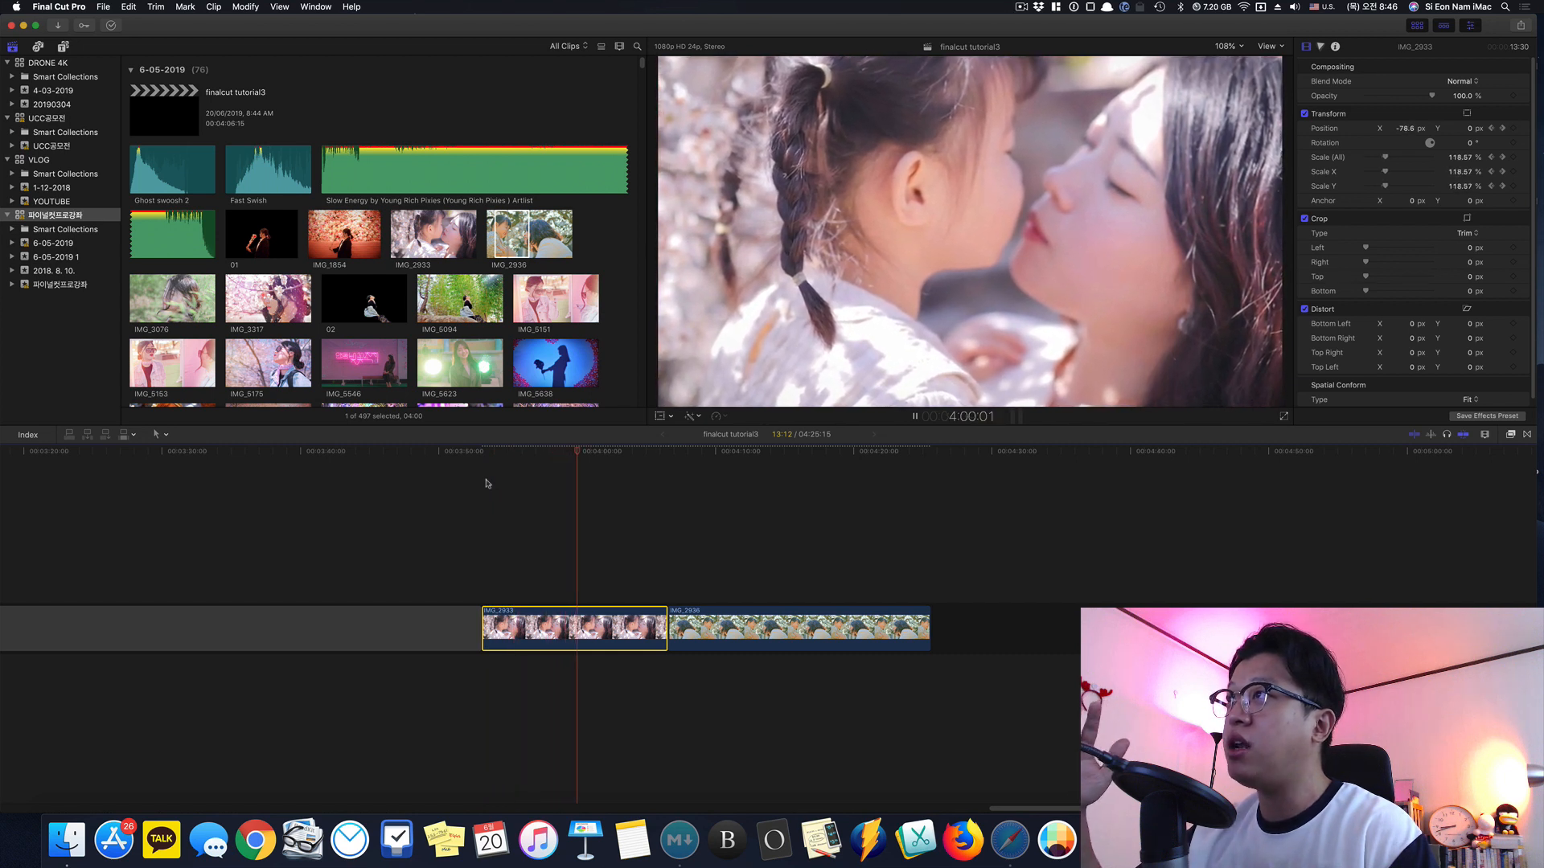
pyautogui.press('space')
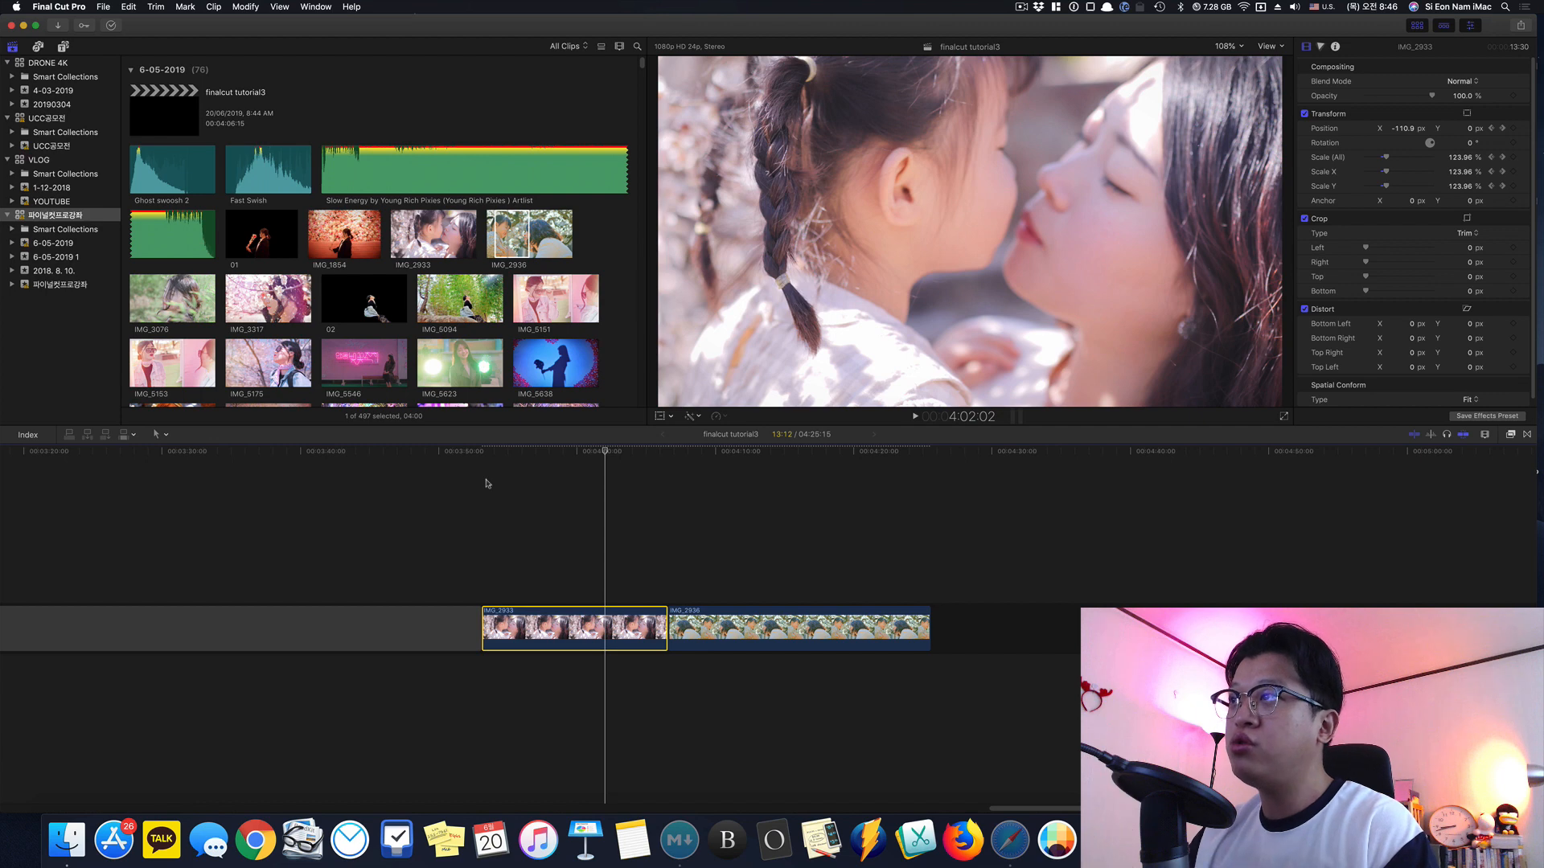
pyautogui.click(485, 483)
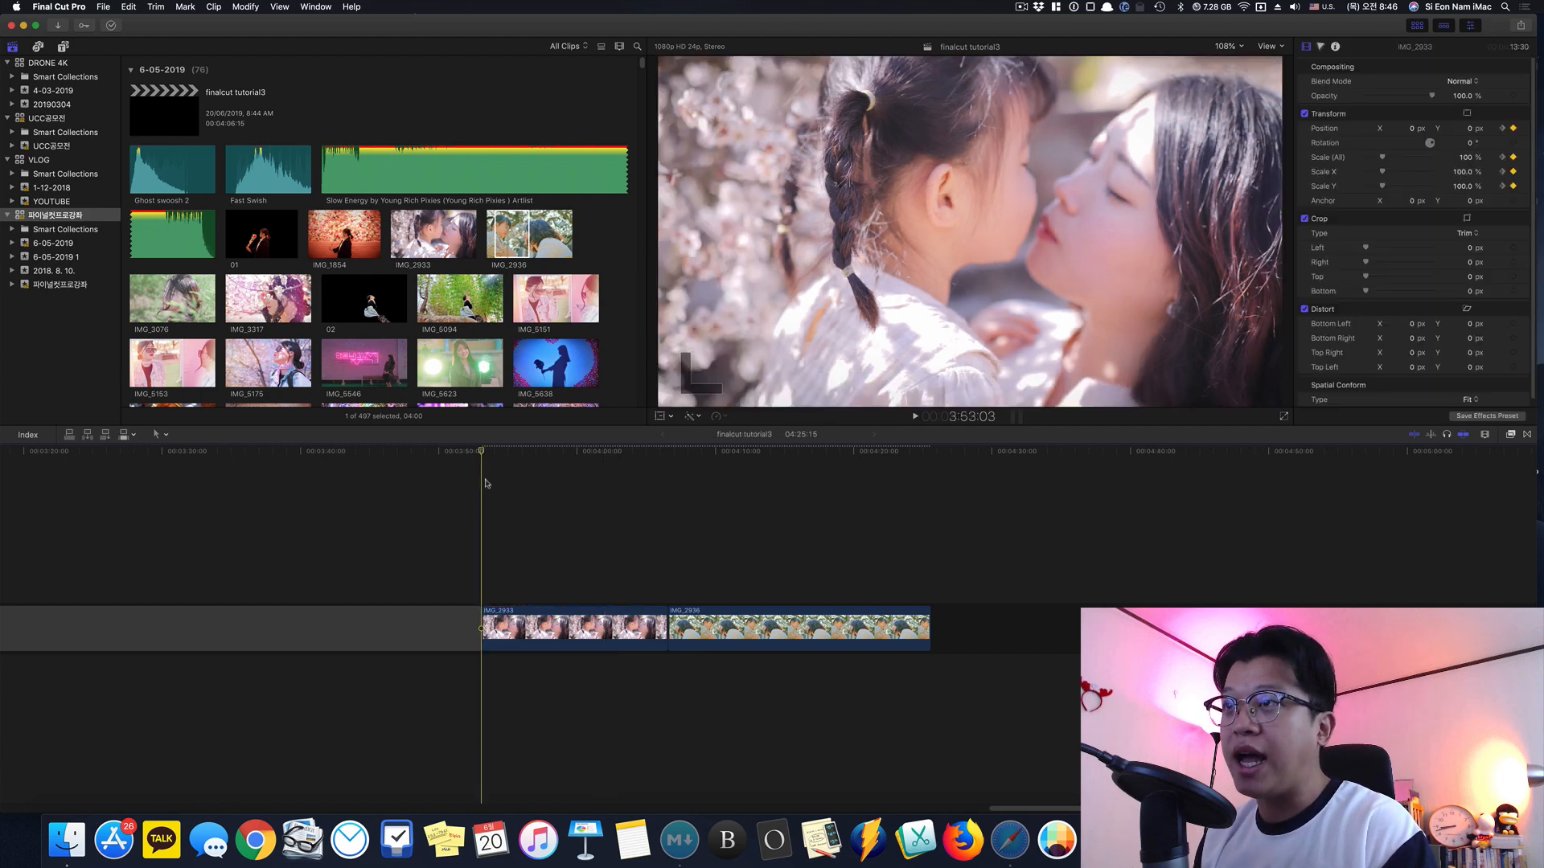
pyautogui.press('space')
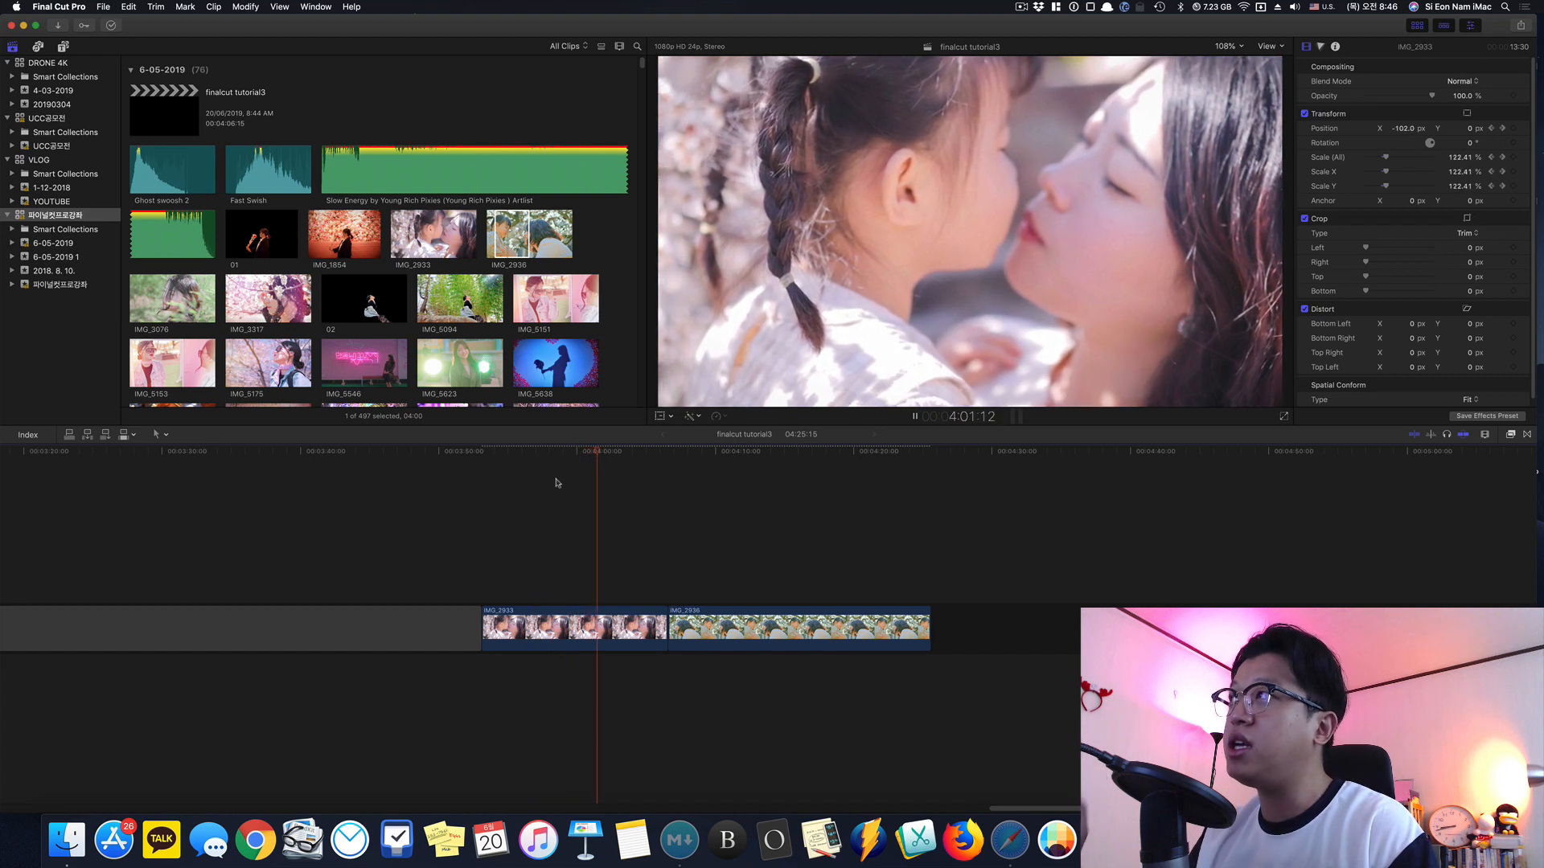
pyautogui.press('space')
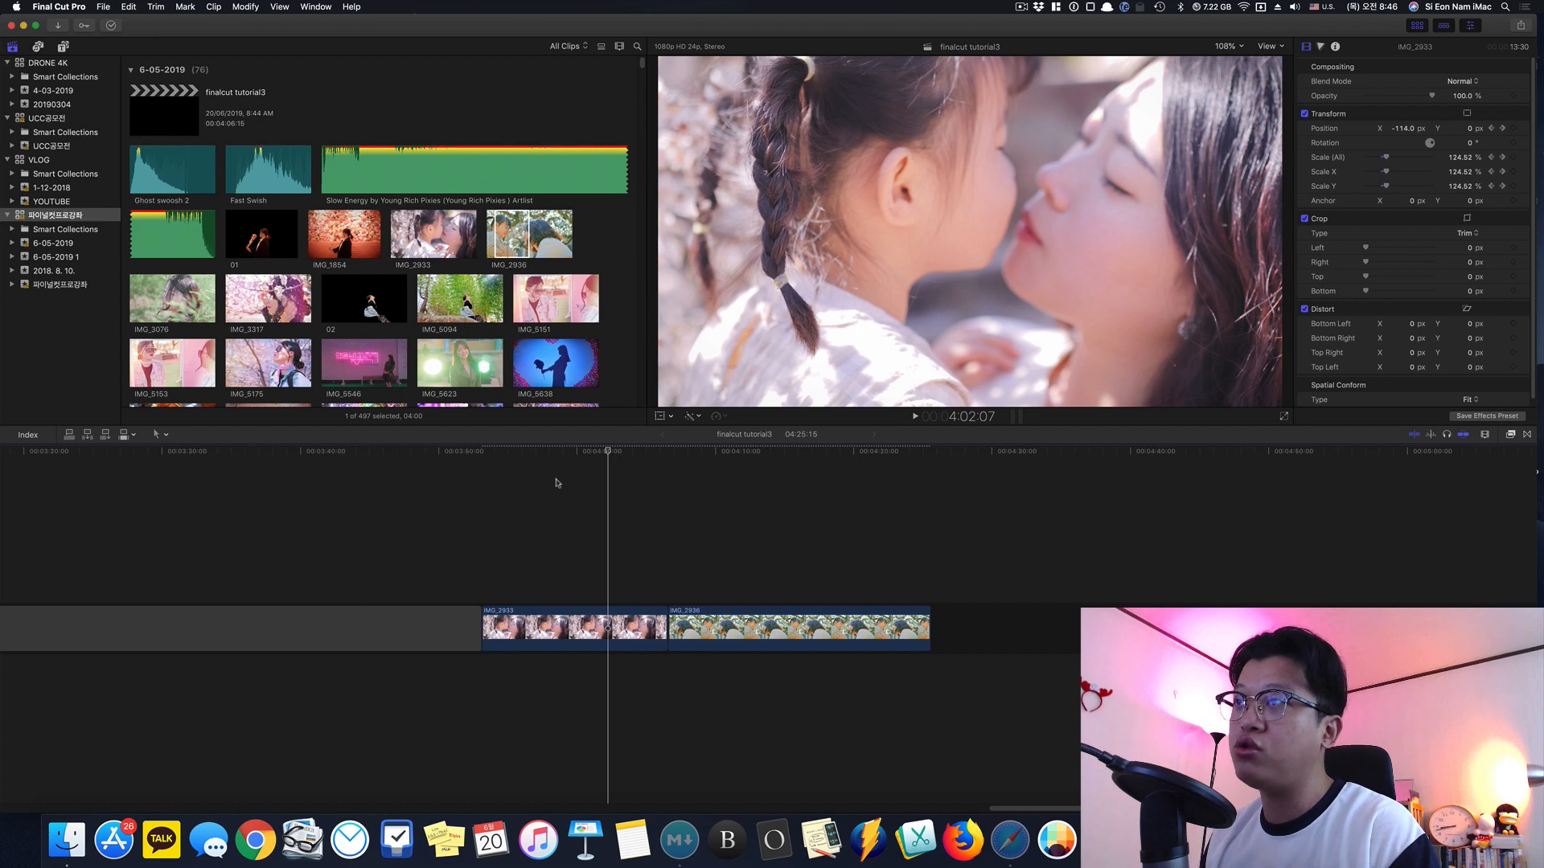
pyautogui.moveTo(609, 454); pyautogui.dragTo(526, 481)
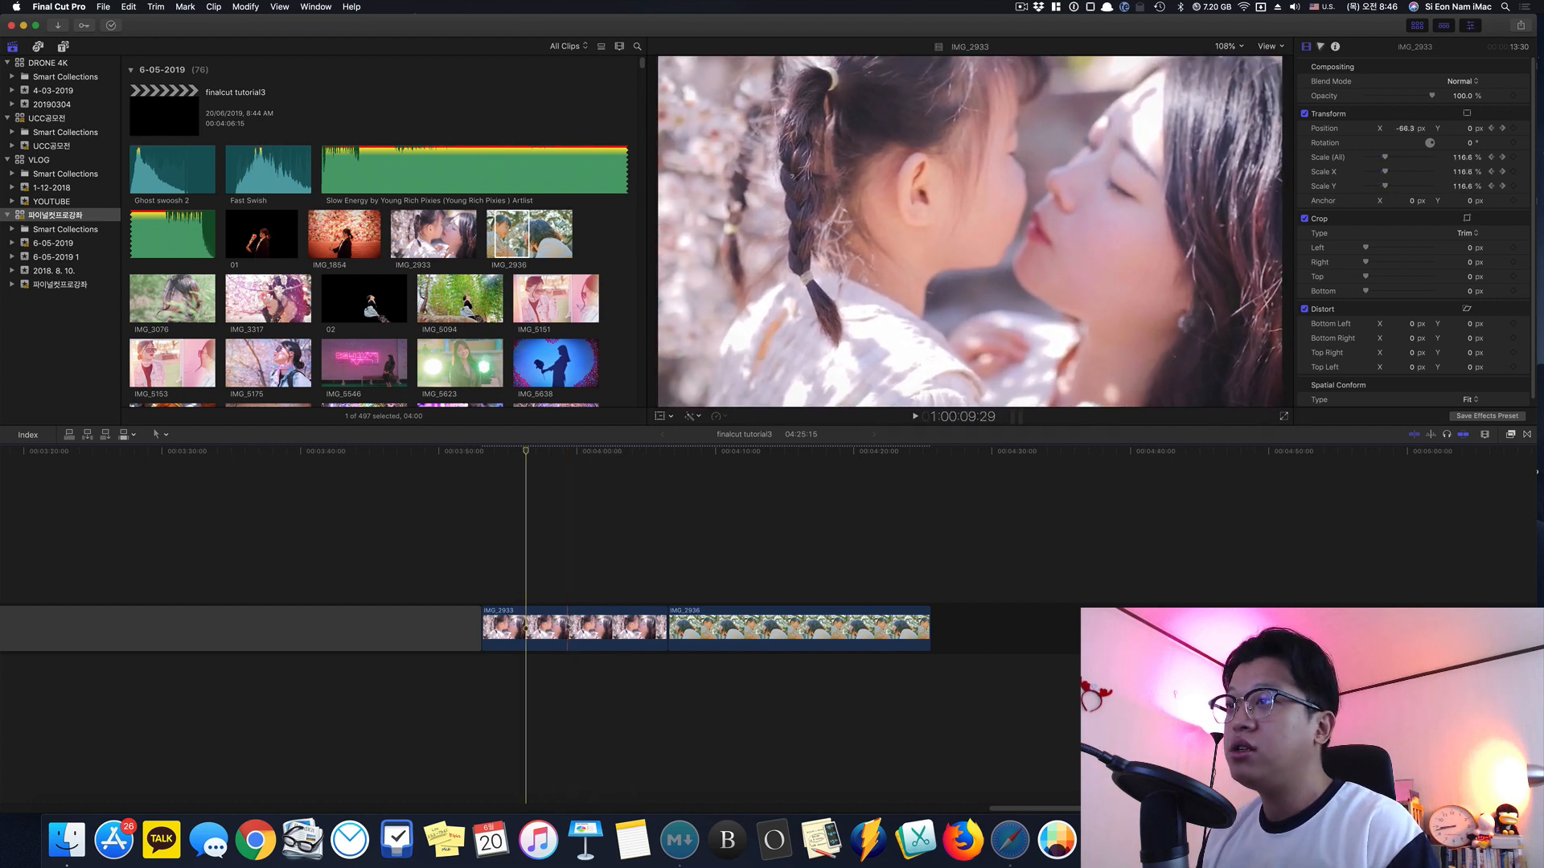
# Step: Reverse IMG_2933's zoom: reset the last frame to 100% scale and 0 px position, and set the first frame's scale to 158%
pyautogui.click(573, 626)
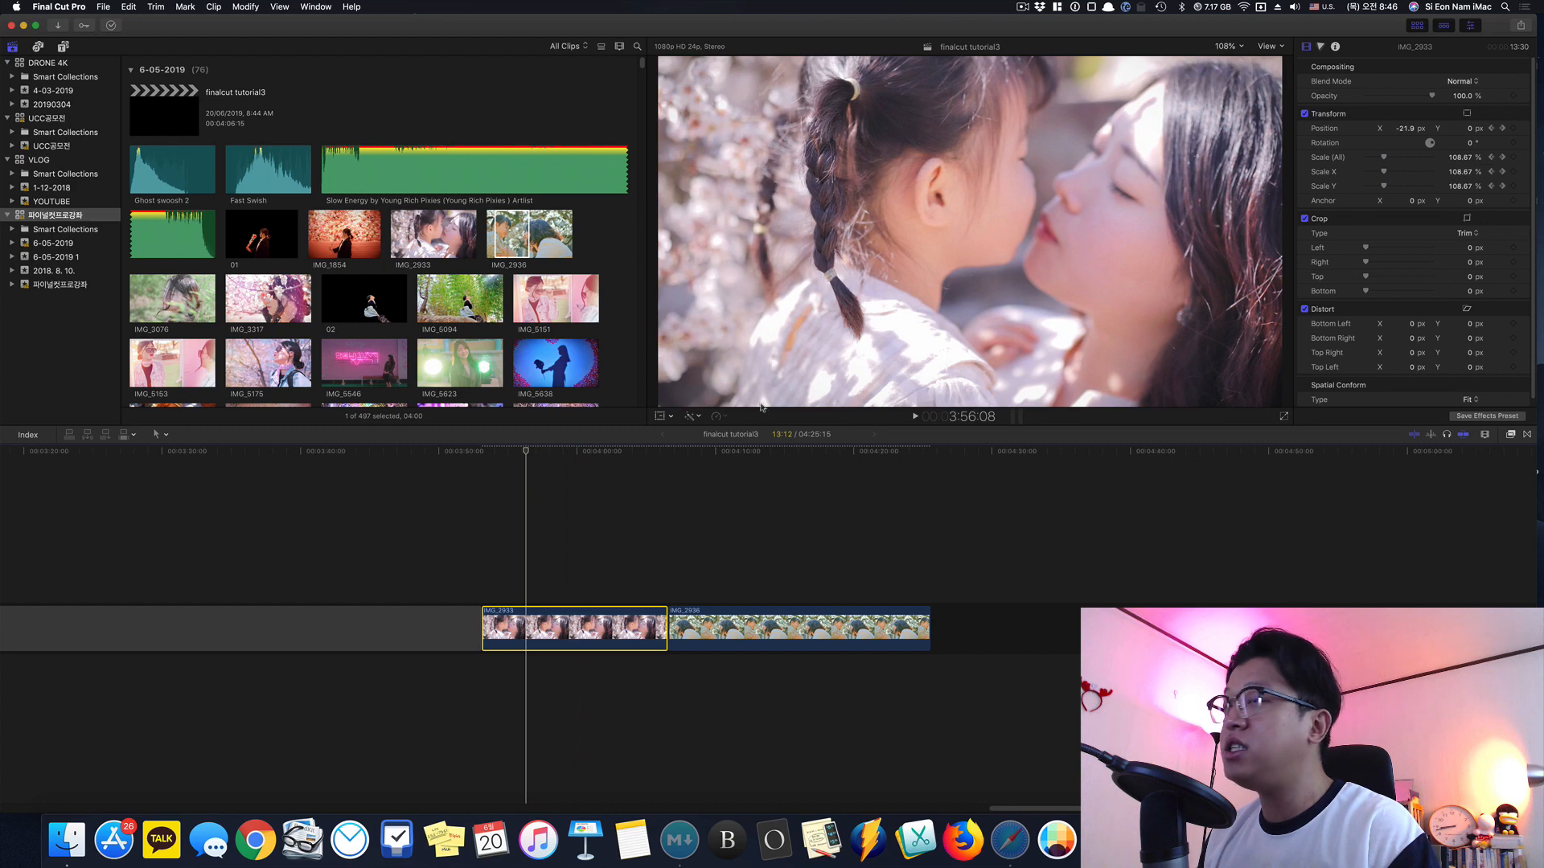
pyautogui.moveTo(526, 466); pyautogui.dragTo(486, 480)
pyautogui.click(1502, 157)
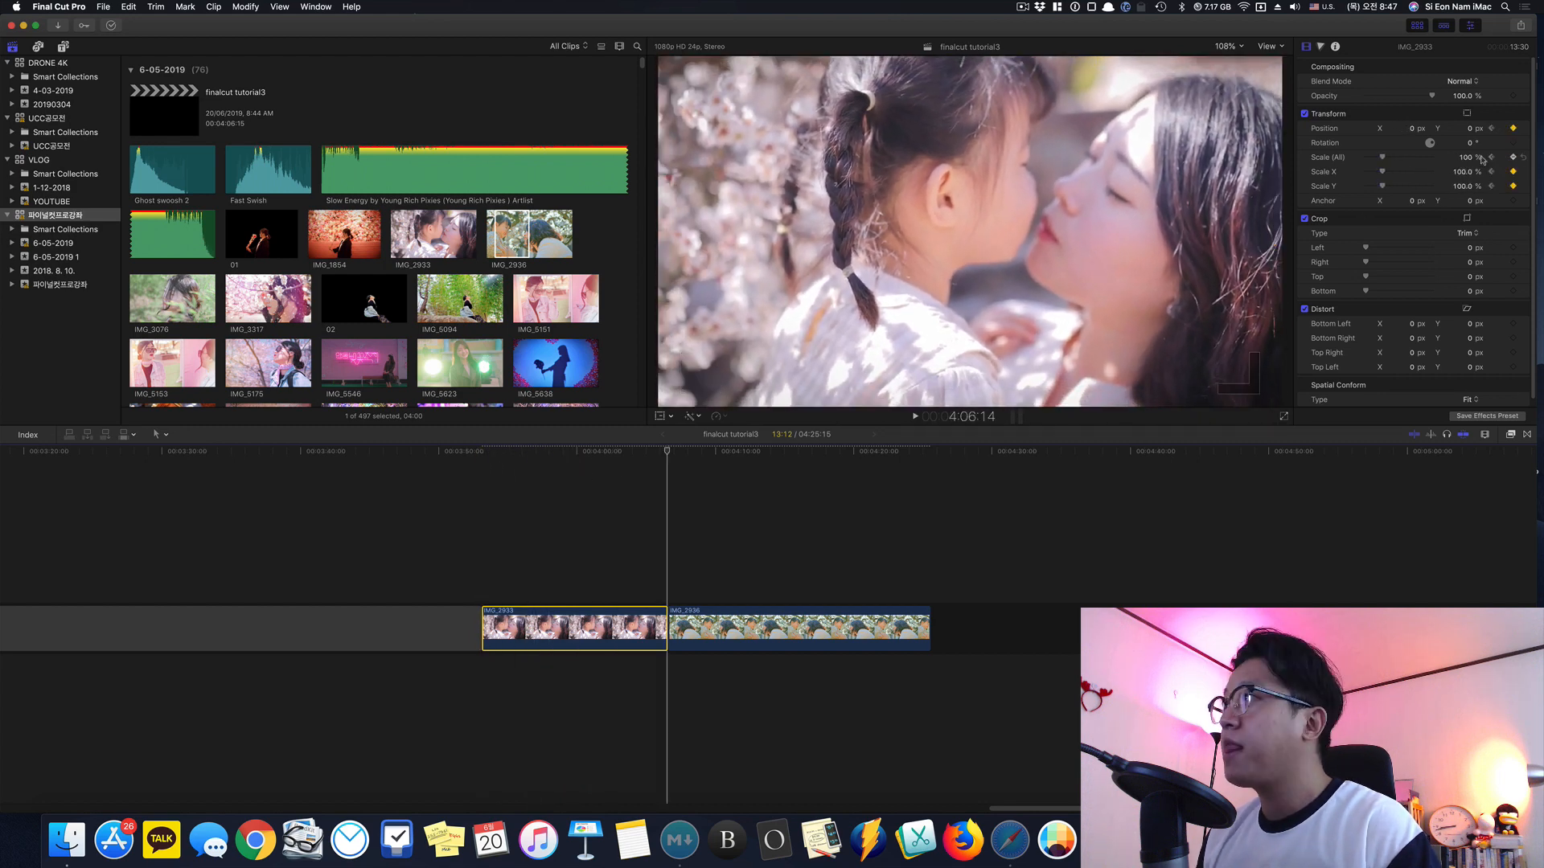
pyautogui.click(482, 485)
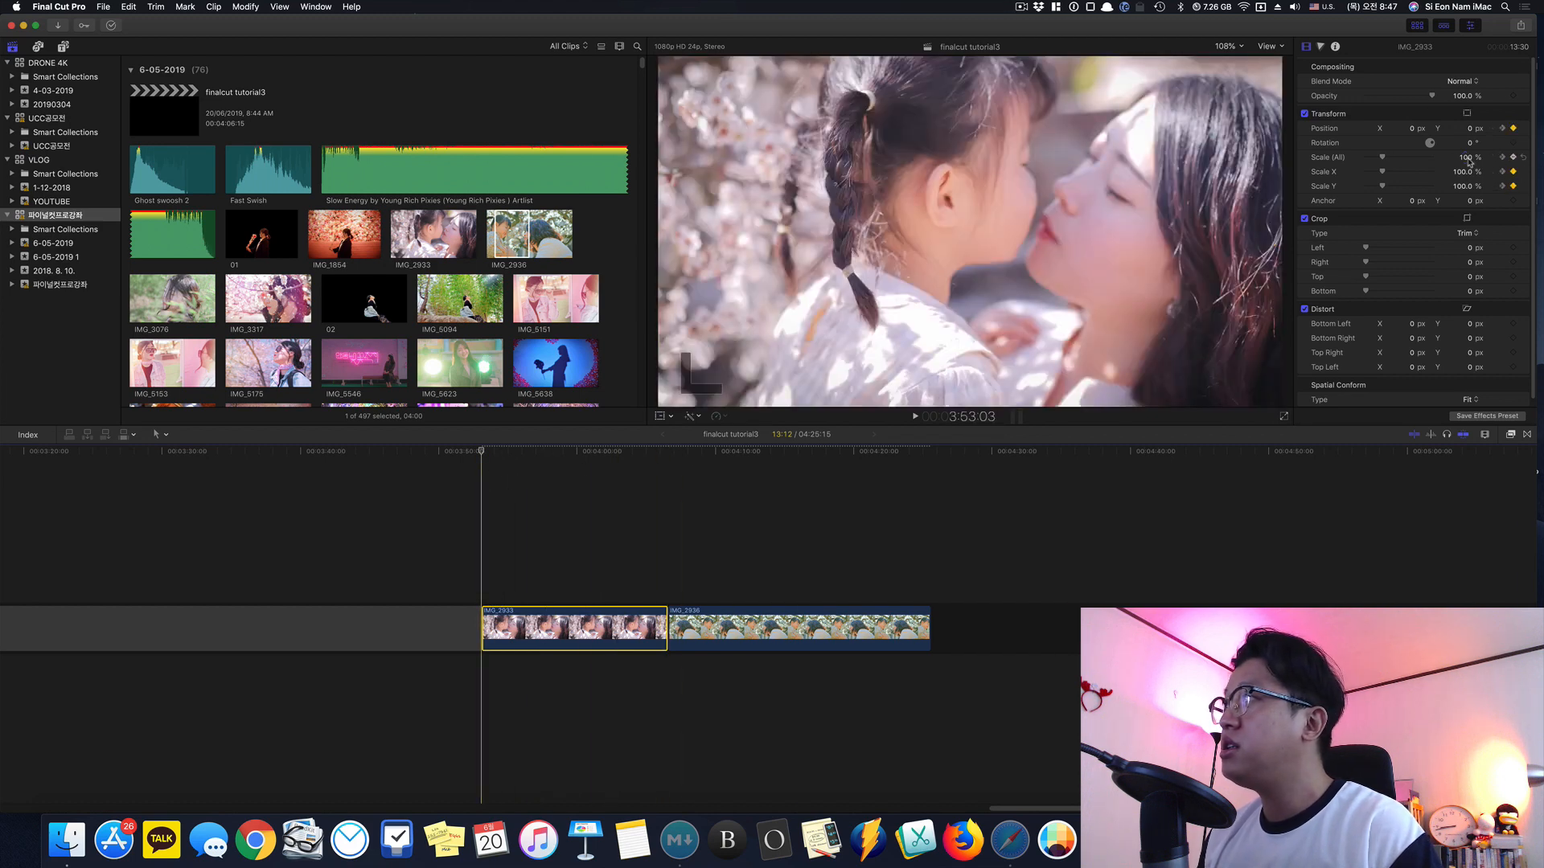
pyautogui.moveTo(1382, 158); pyautogui.dragTo(1392, 161)
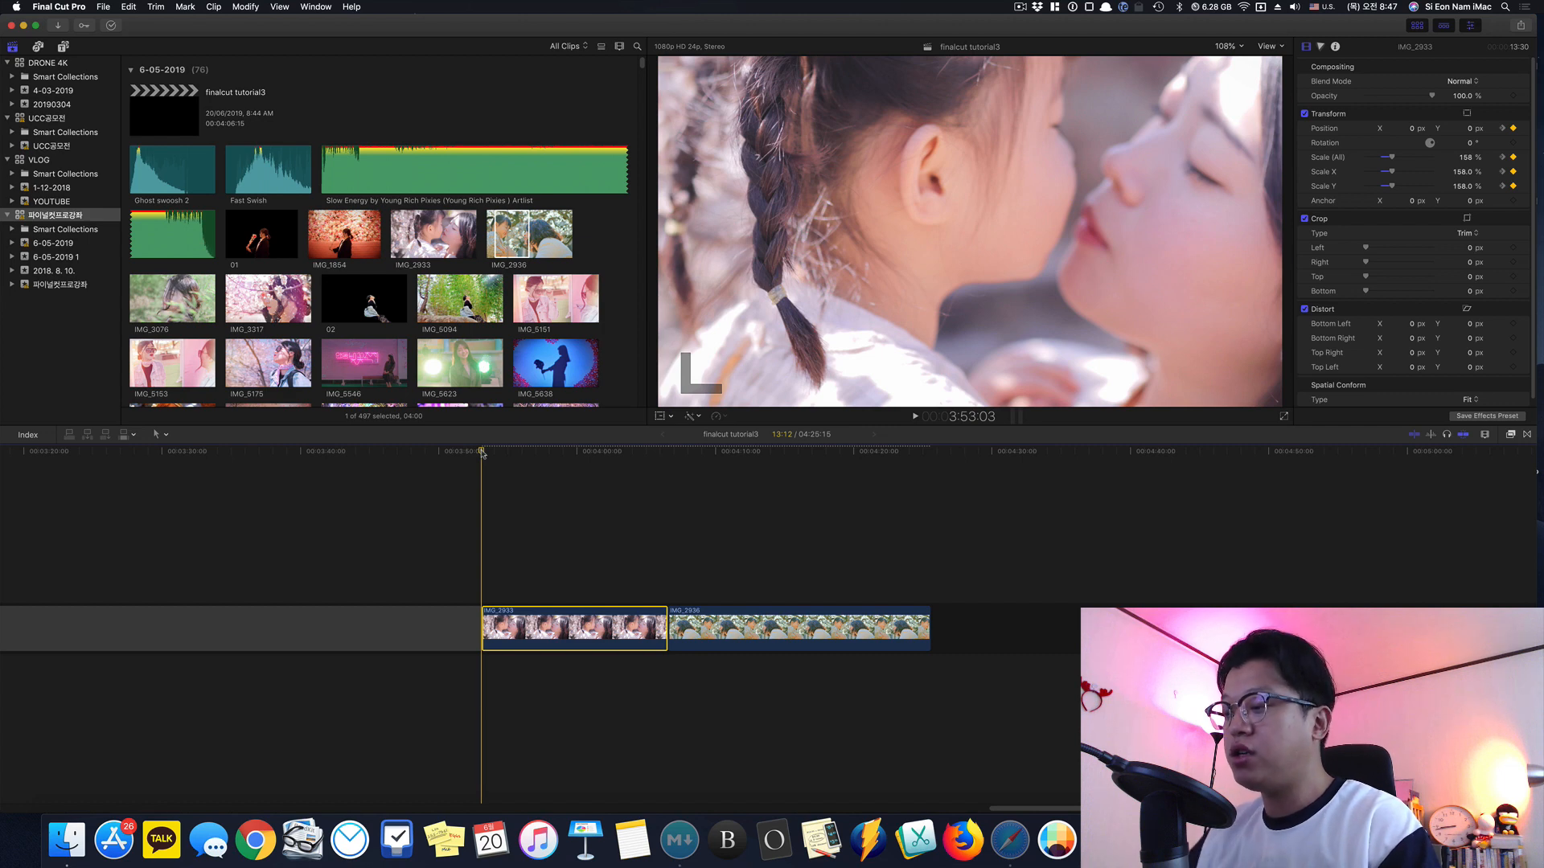
# Step: Play back IMG_2933 from its first frame to review the zoom-out
pyautogui.press('Down')
pyautogui.press('Left')
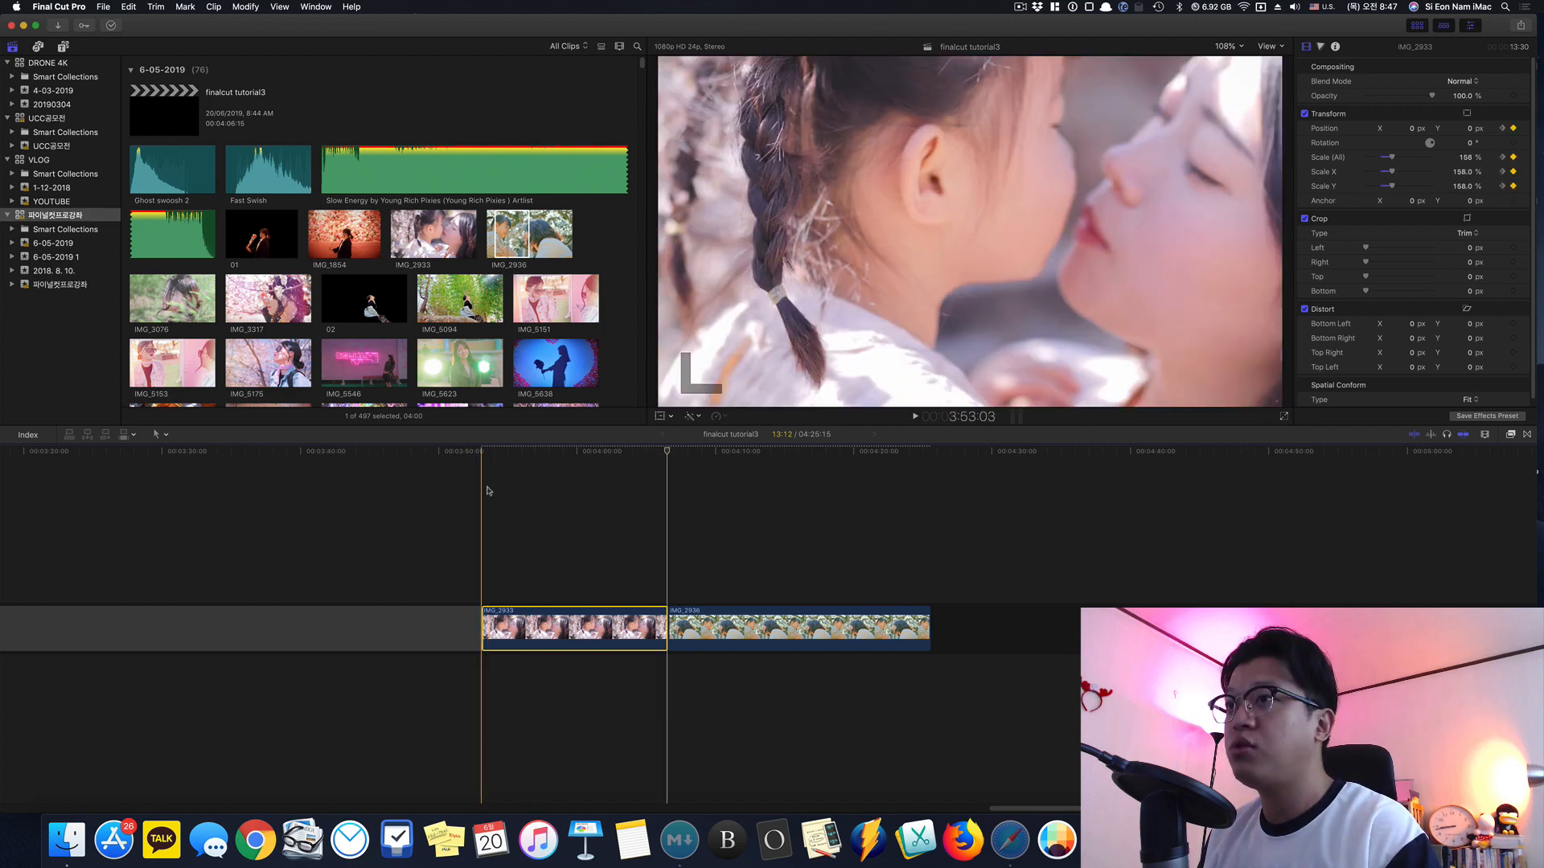
pyautogui.click(485, 491)
pyautogui.press('space')
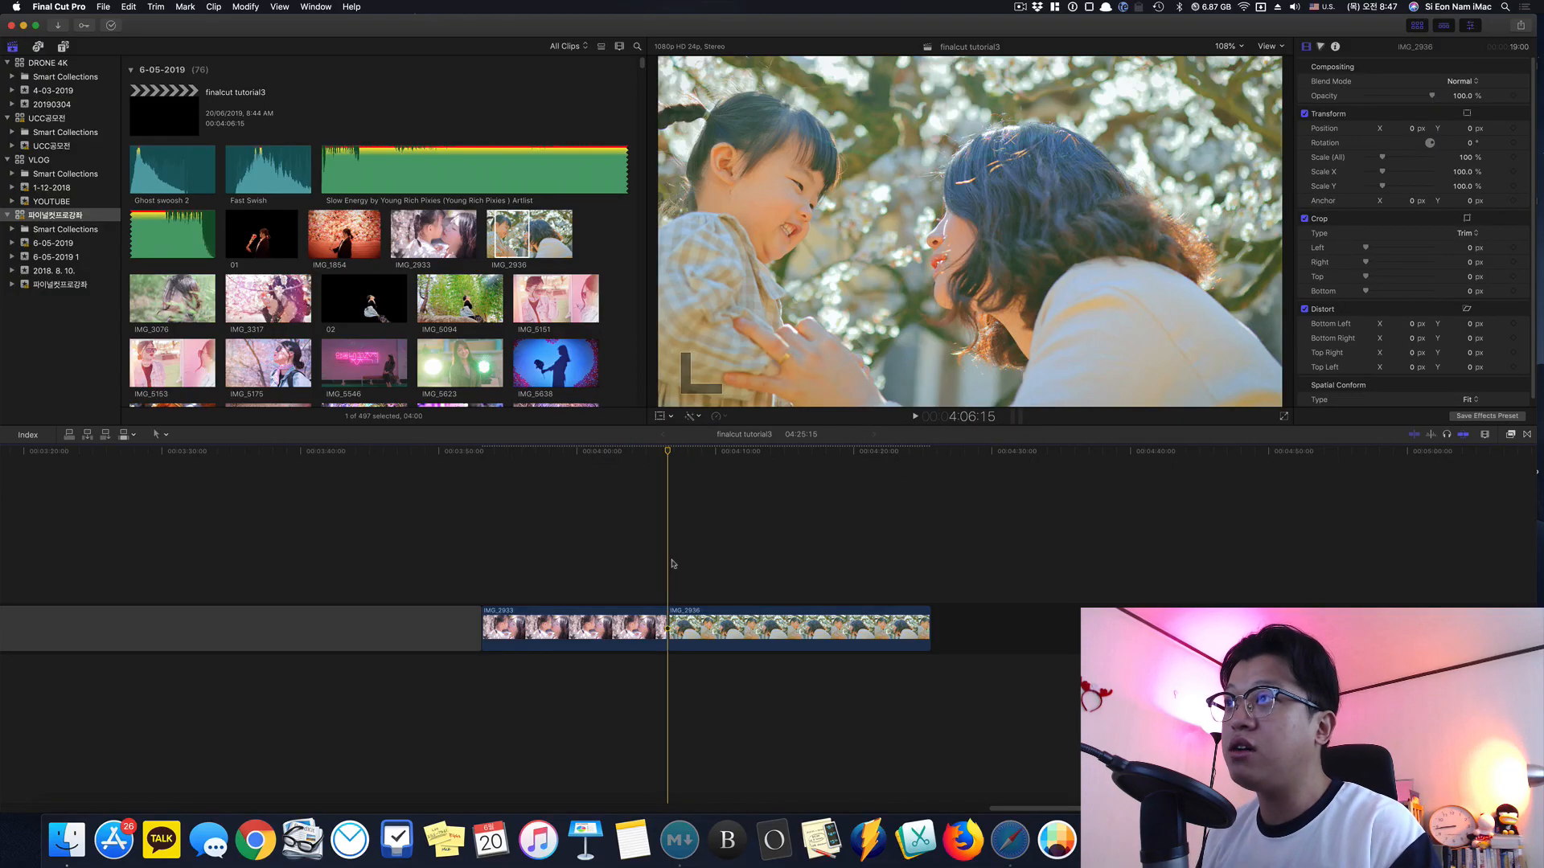
# Step: Apply the Ken Burns crop type to clip IMG_2936
pyautogui.click(670, 417)
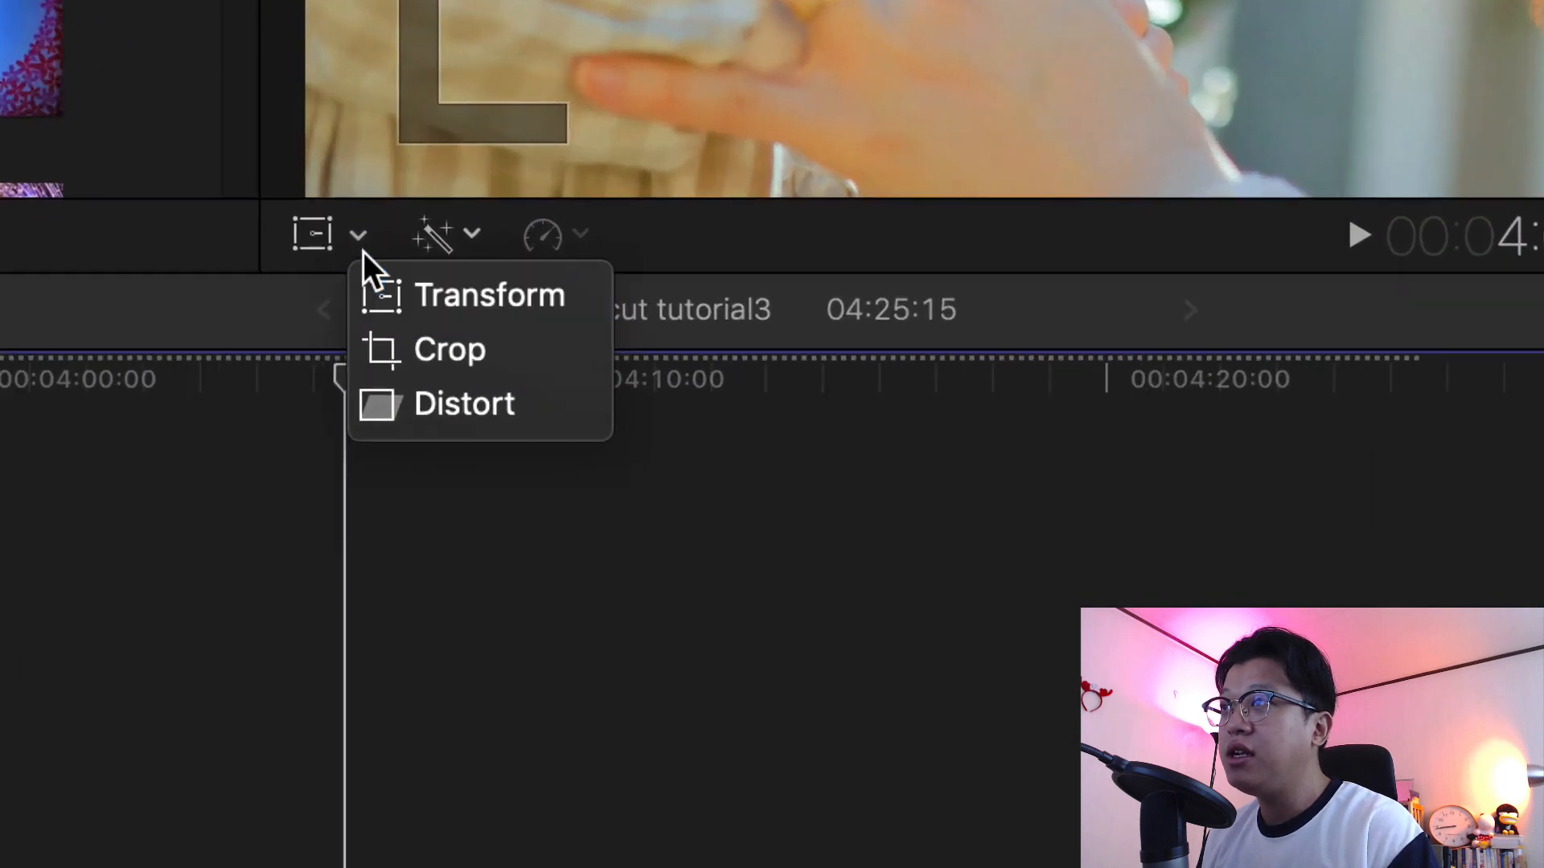
pyautogui.click(420, 330)
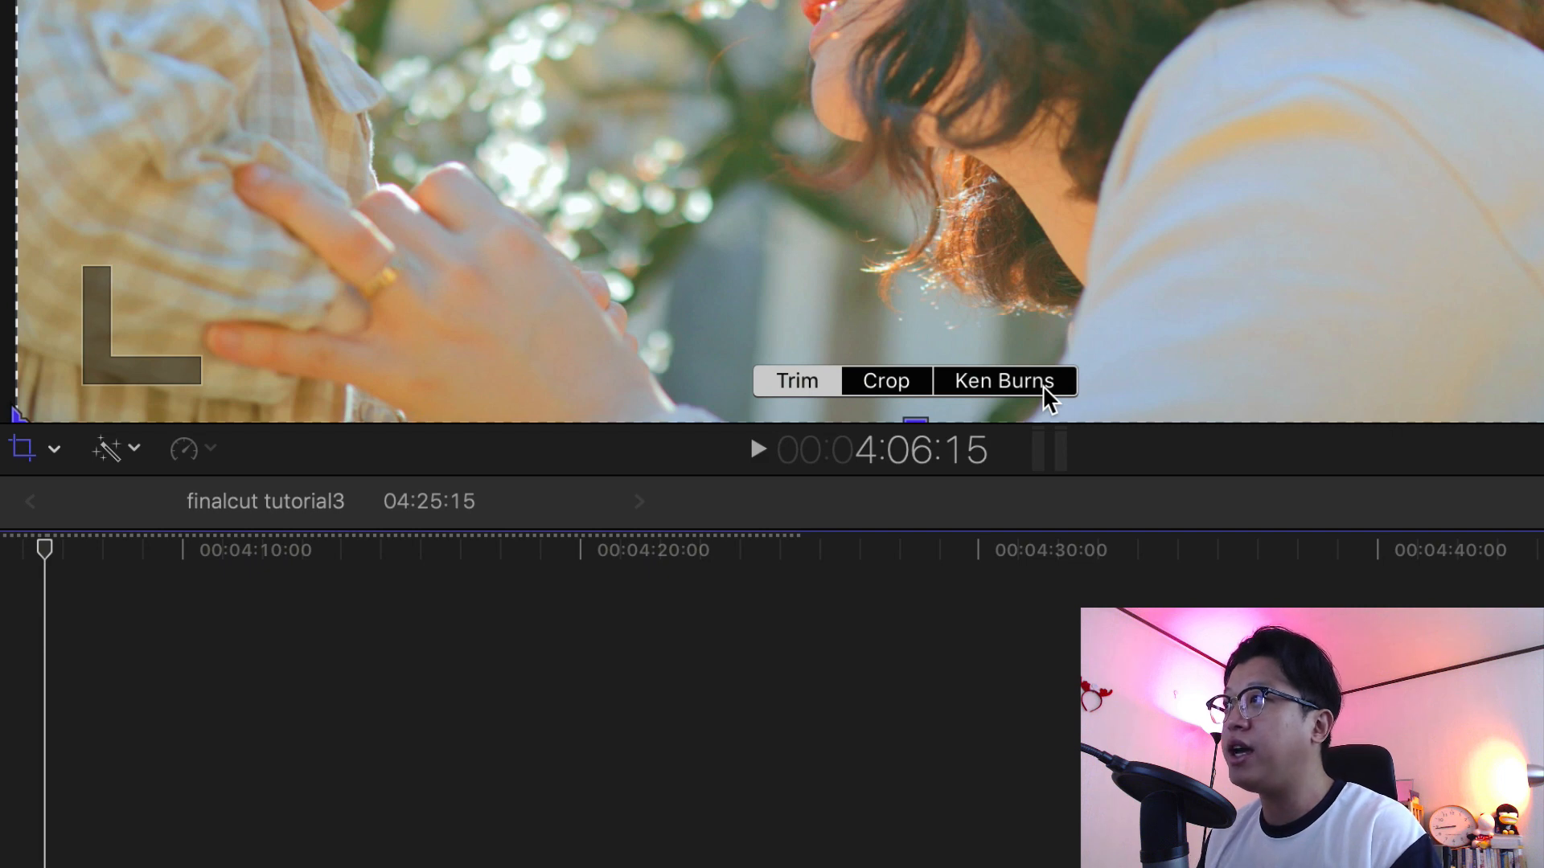
pyautogui.click(1042, 384)
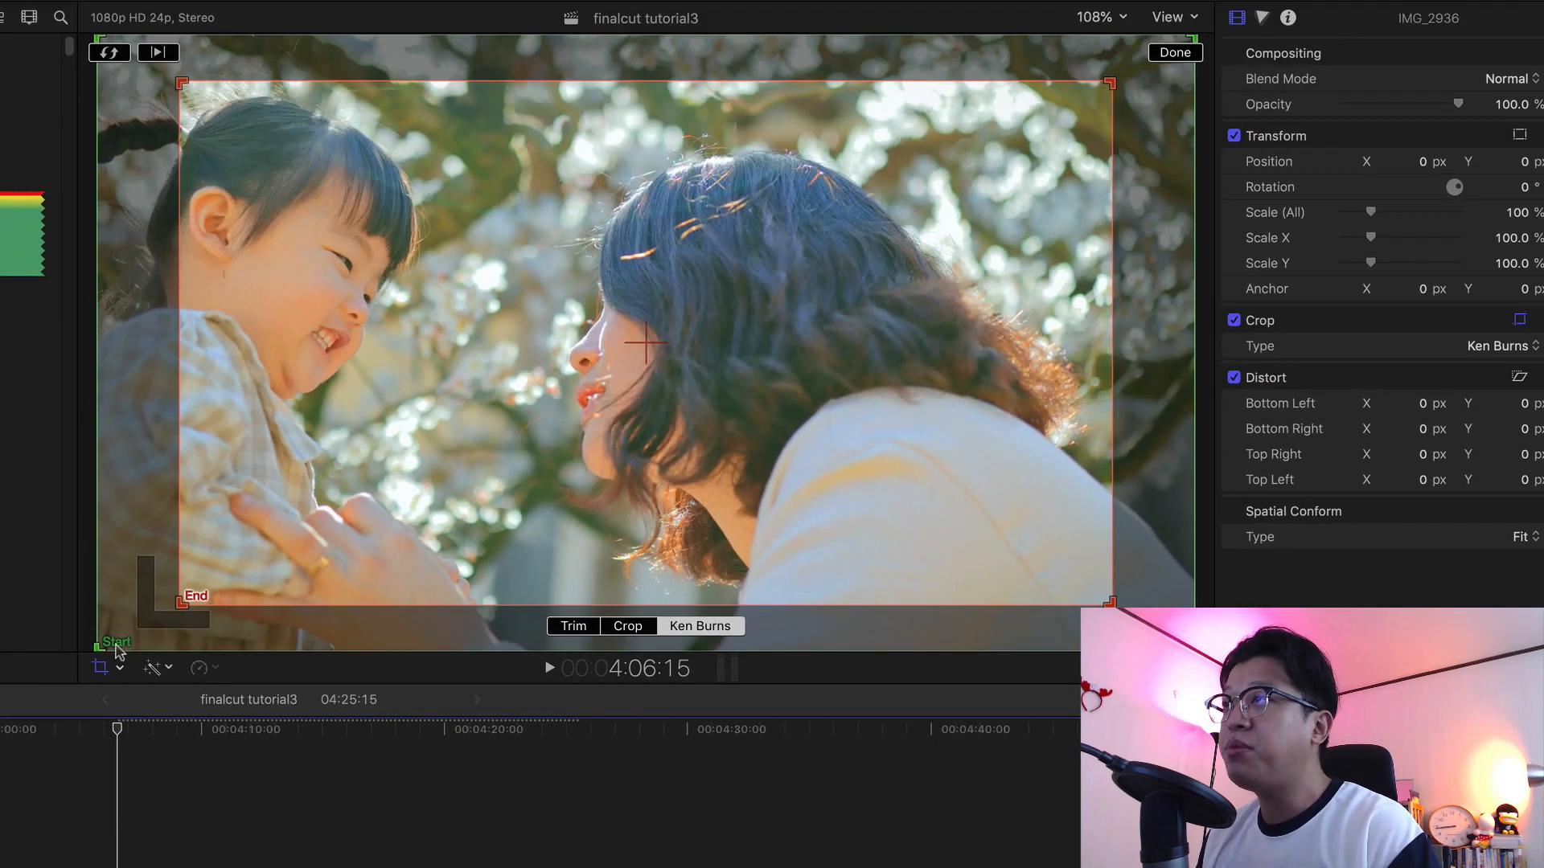
# Step: Swap the Ken Burns start and end frames, swap them back, and preview the motion
pyautogui.click(110, 53)
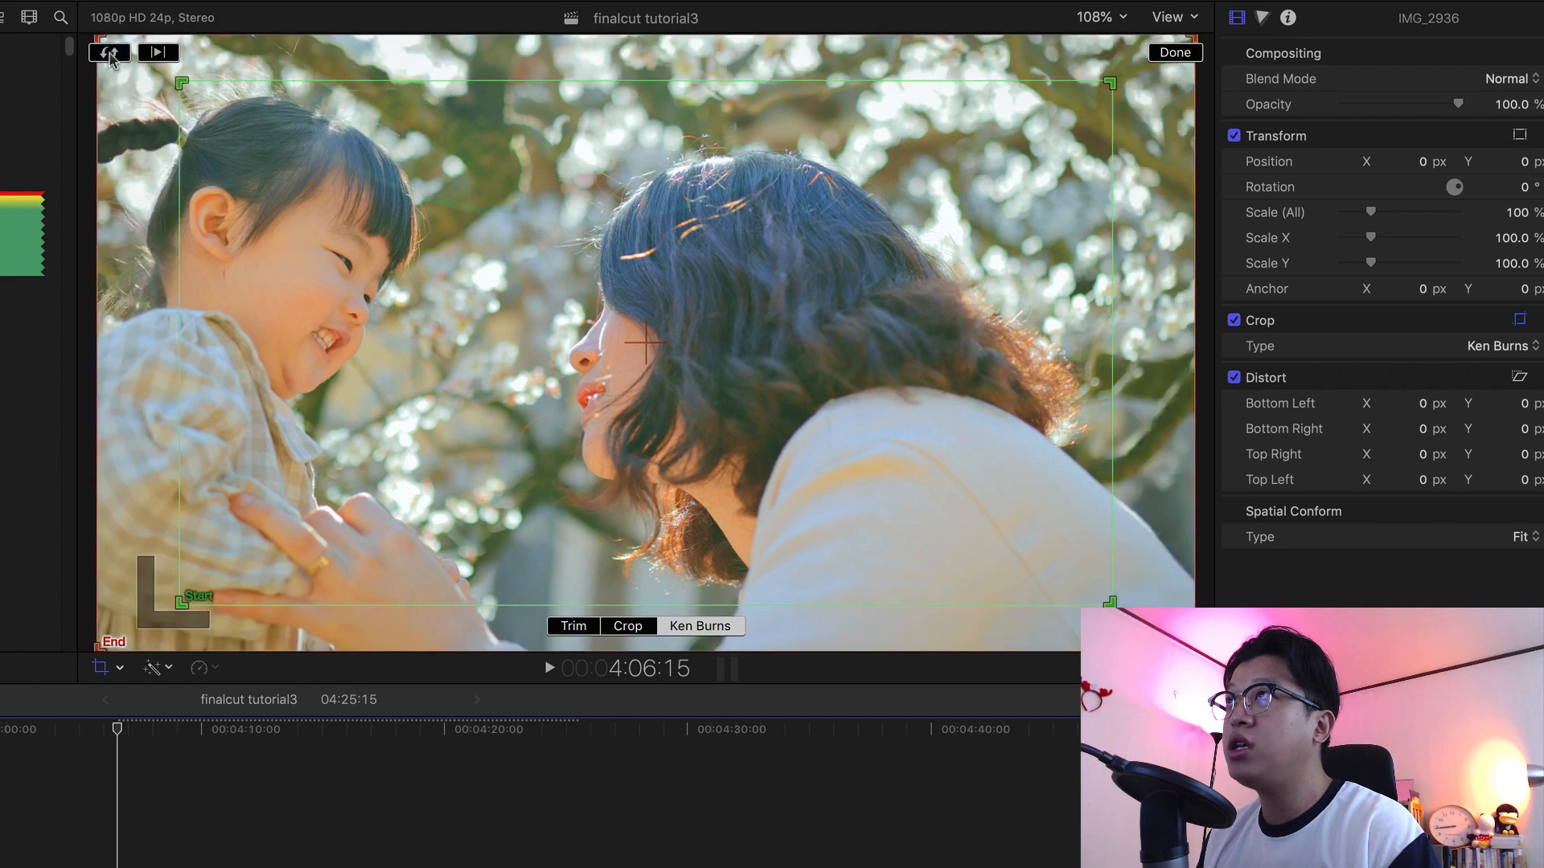
pyautogui.click(110, 53)
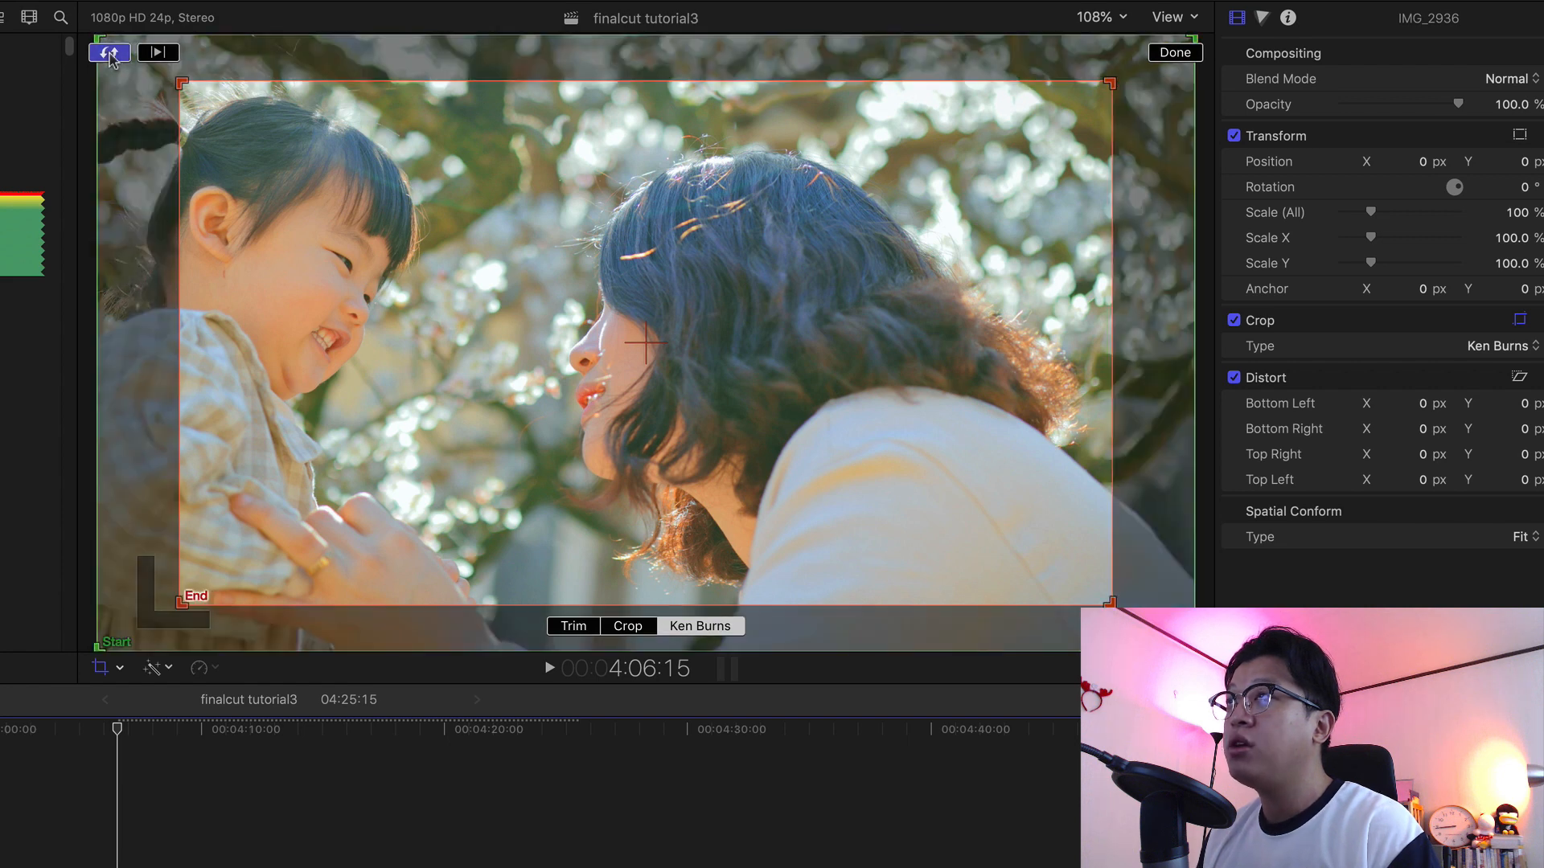
pyautogui.click(163, 54)
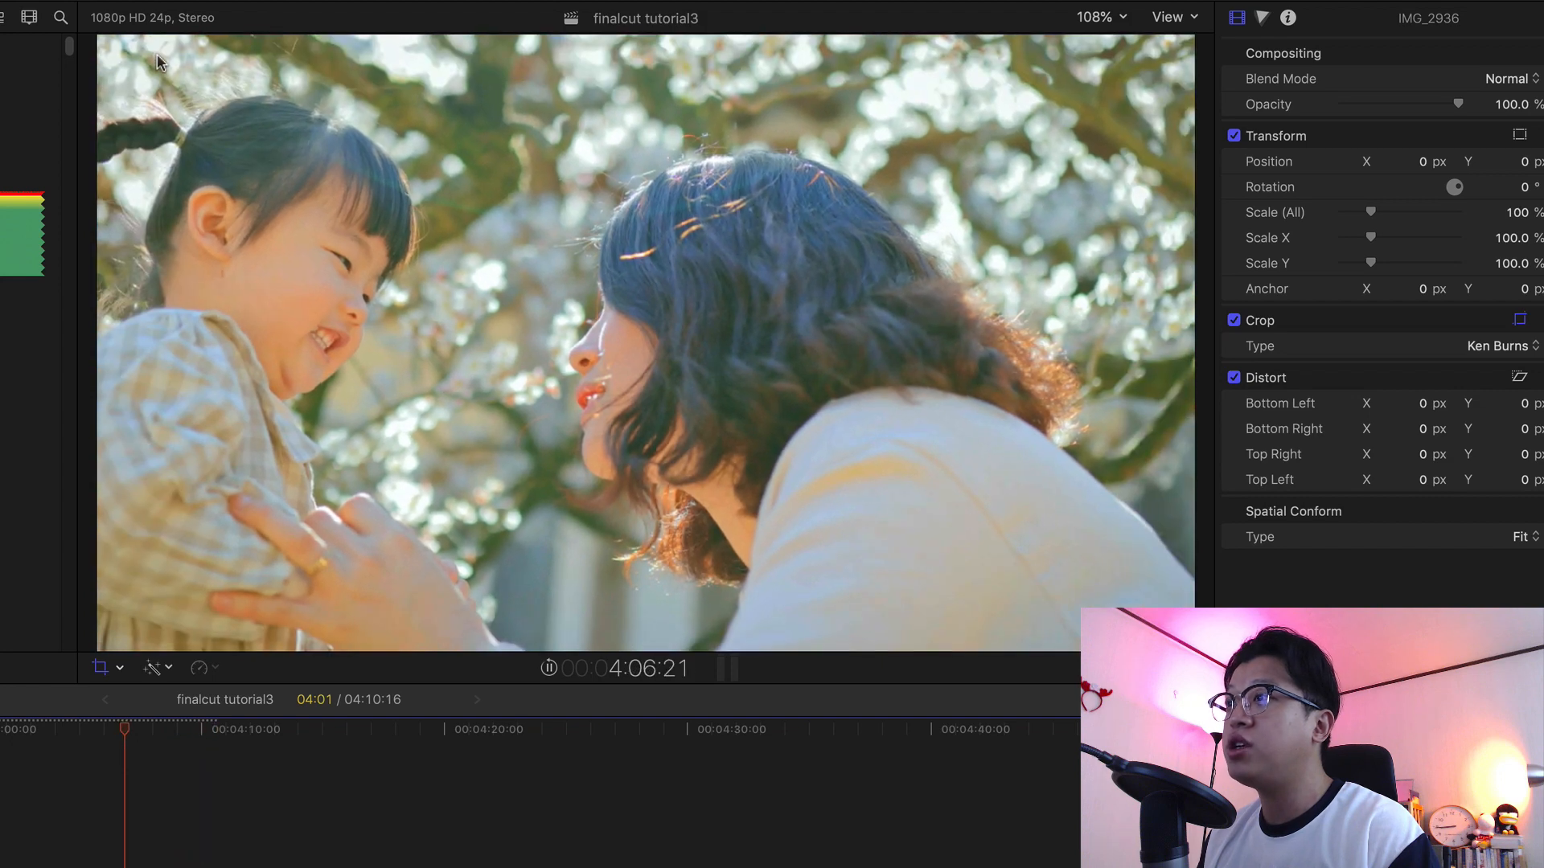
pyautogui.click(158, 54)
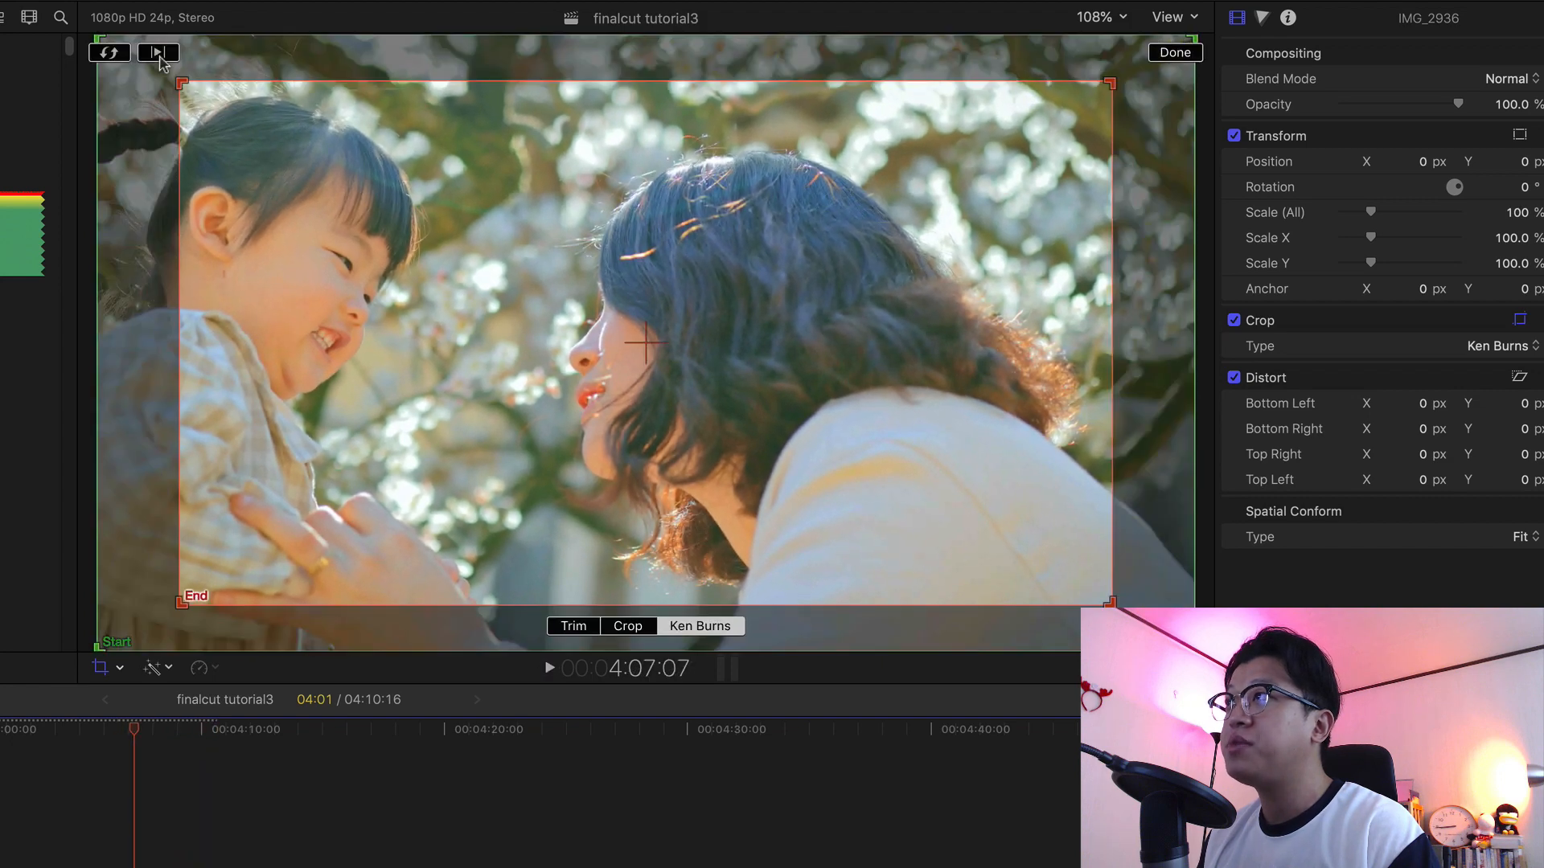
# Step: Move the Ken Burns end frame toward the image's upper-left corner, including the child's face, and preview the motion
pyautogui.moveTo(416, 449); pyautogui.dragTo(365, 423)
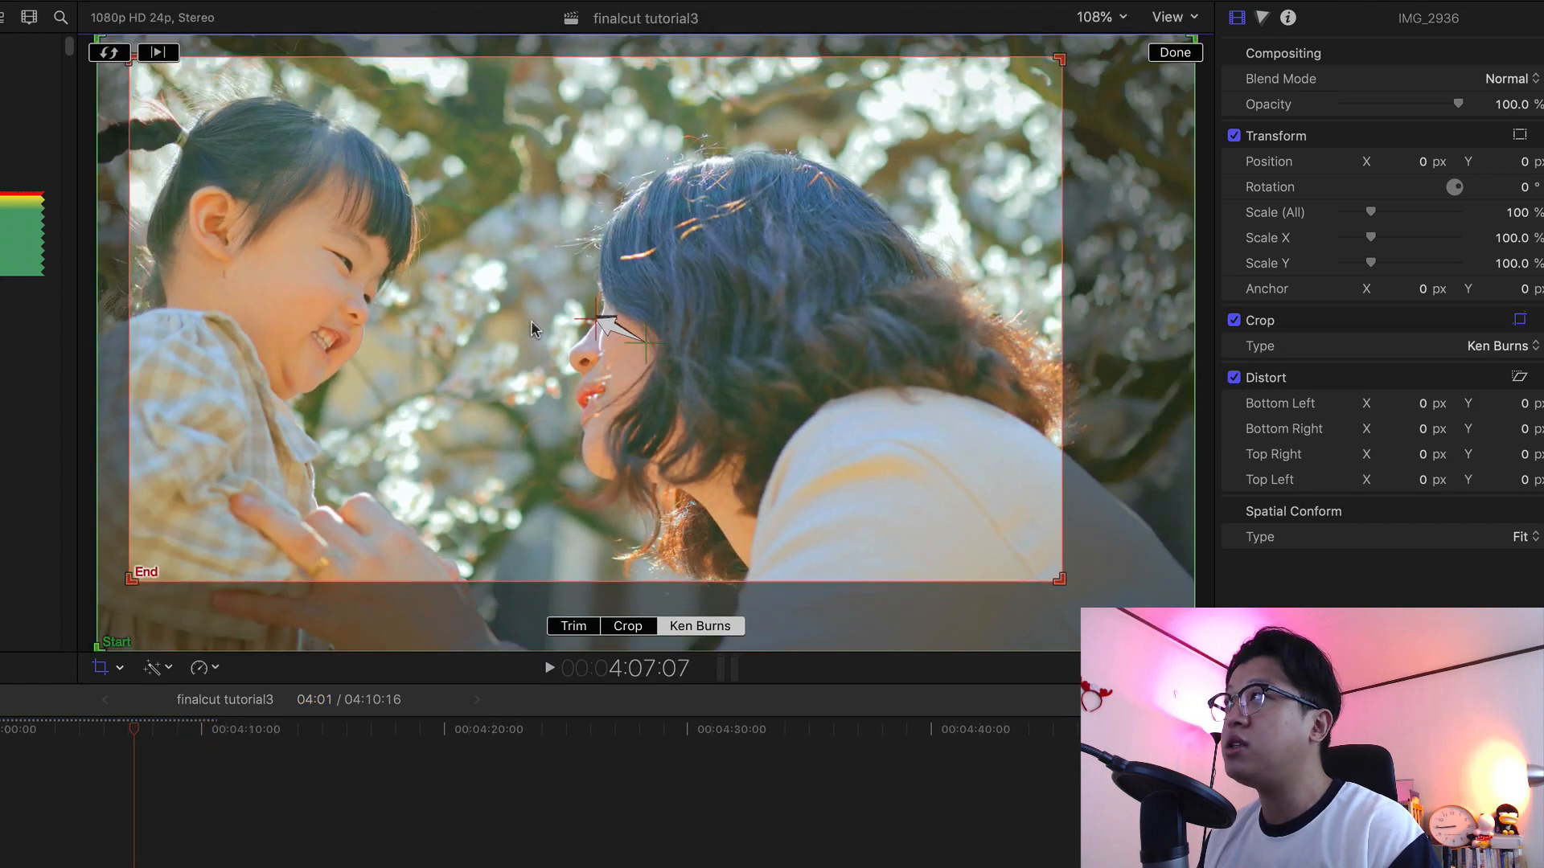
pyautogui.moveTo(476, 415); pyautogui.dragTo(461, 399)
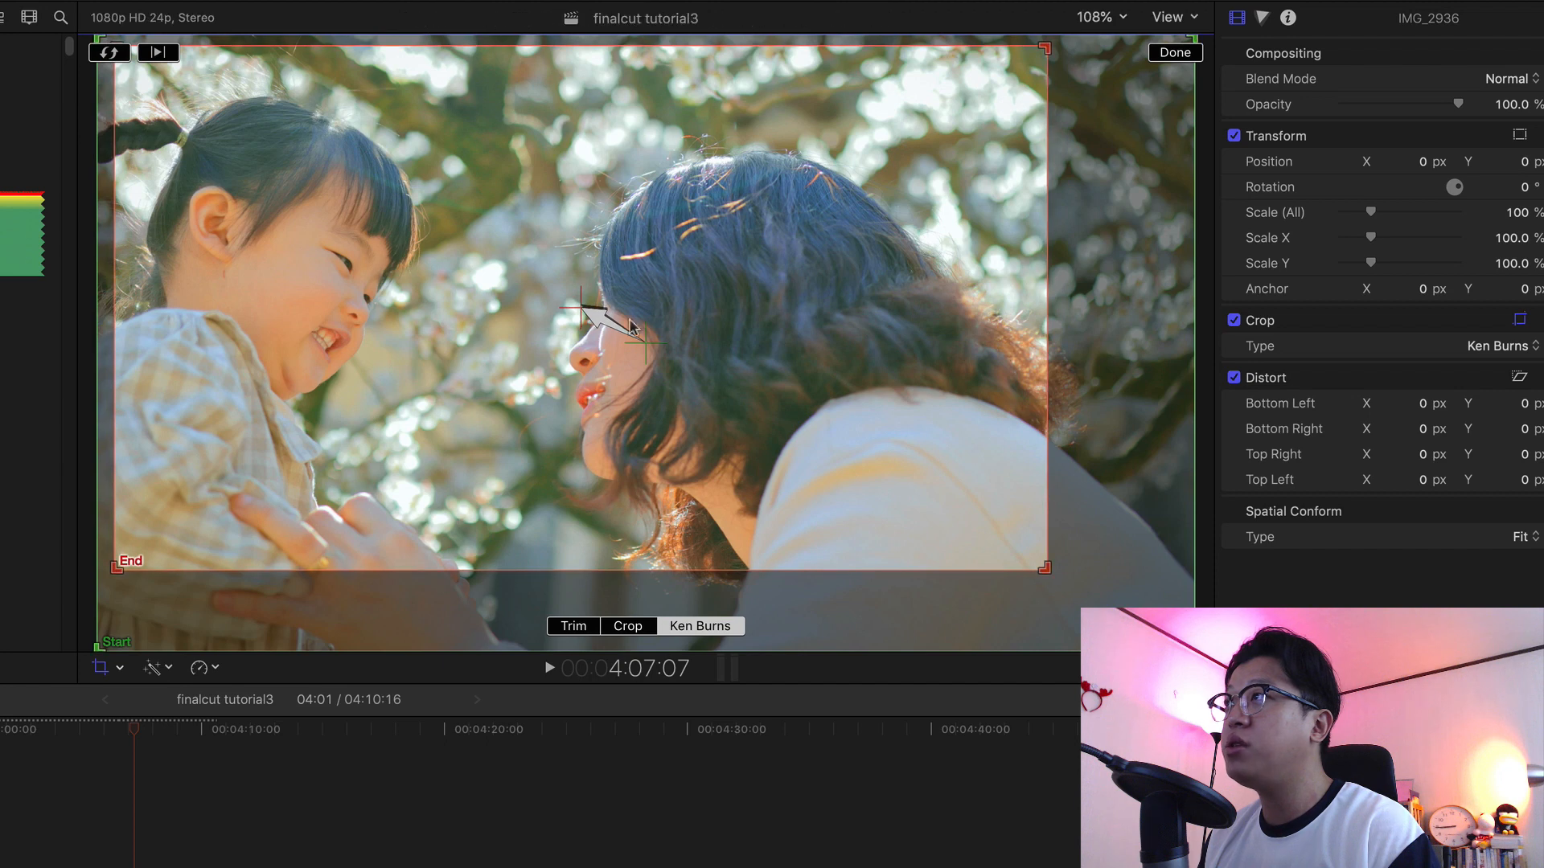
pyautogui.click(158, 55)
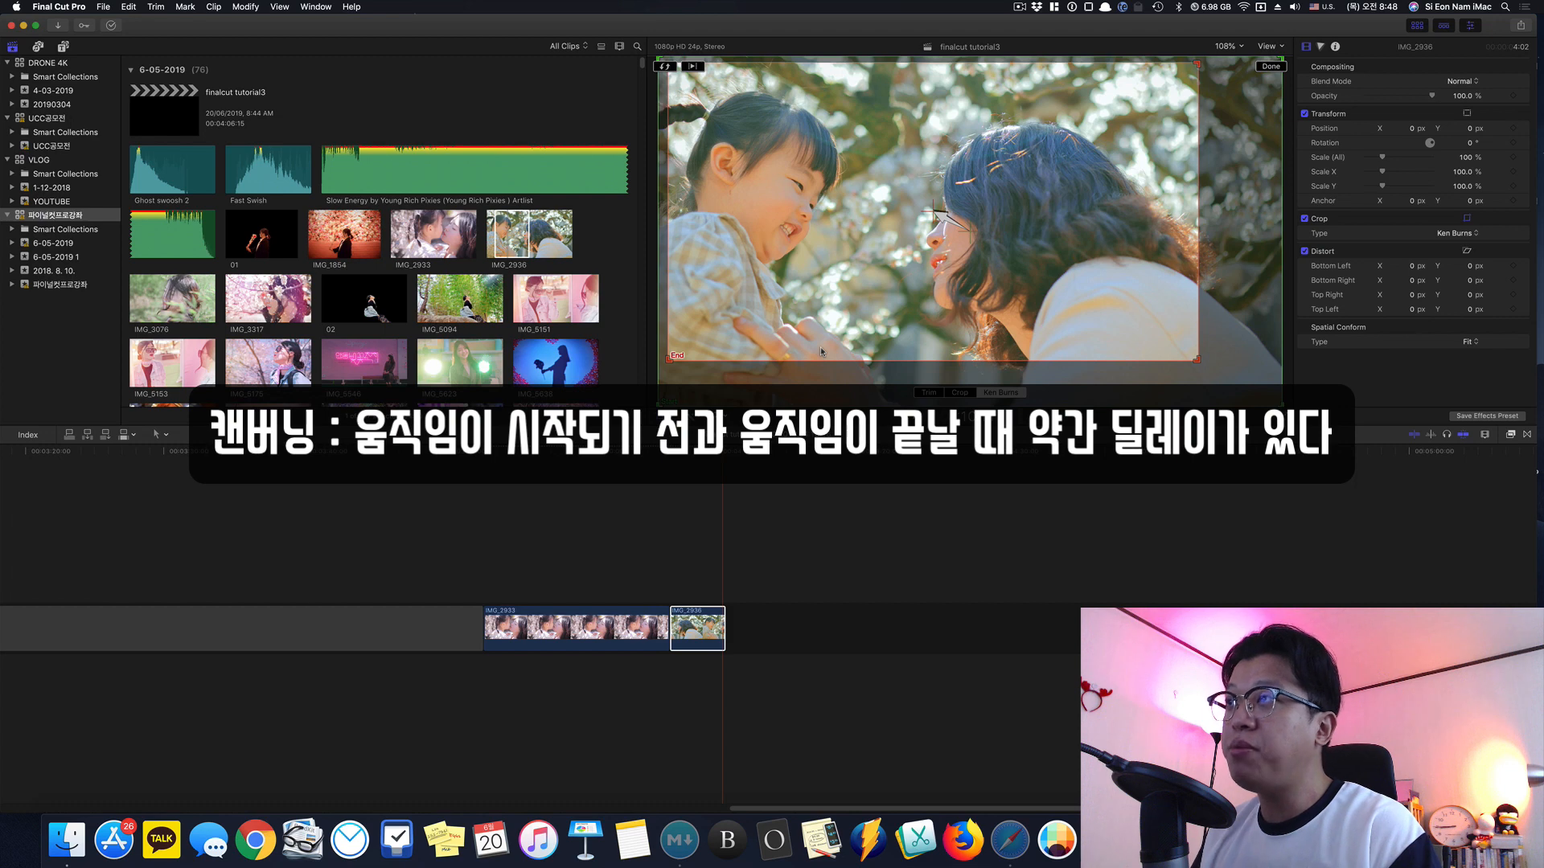
# Step: Finish the Ken Burns edit and play both clips to compare the keyframed zoom on IMG_2933 with the Ken Burns move on IMG_2936
pyautogui.press('Up')
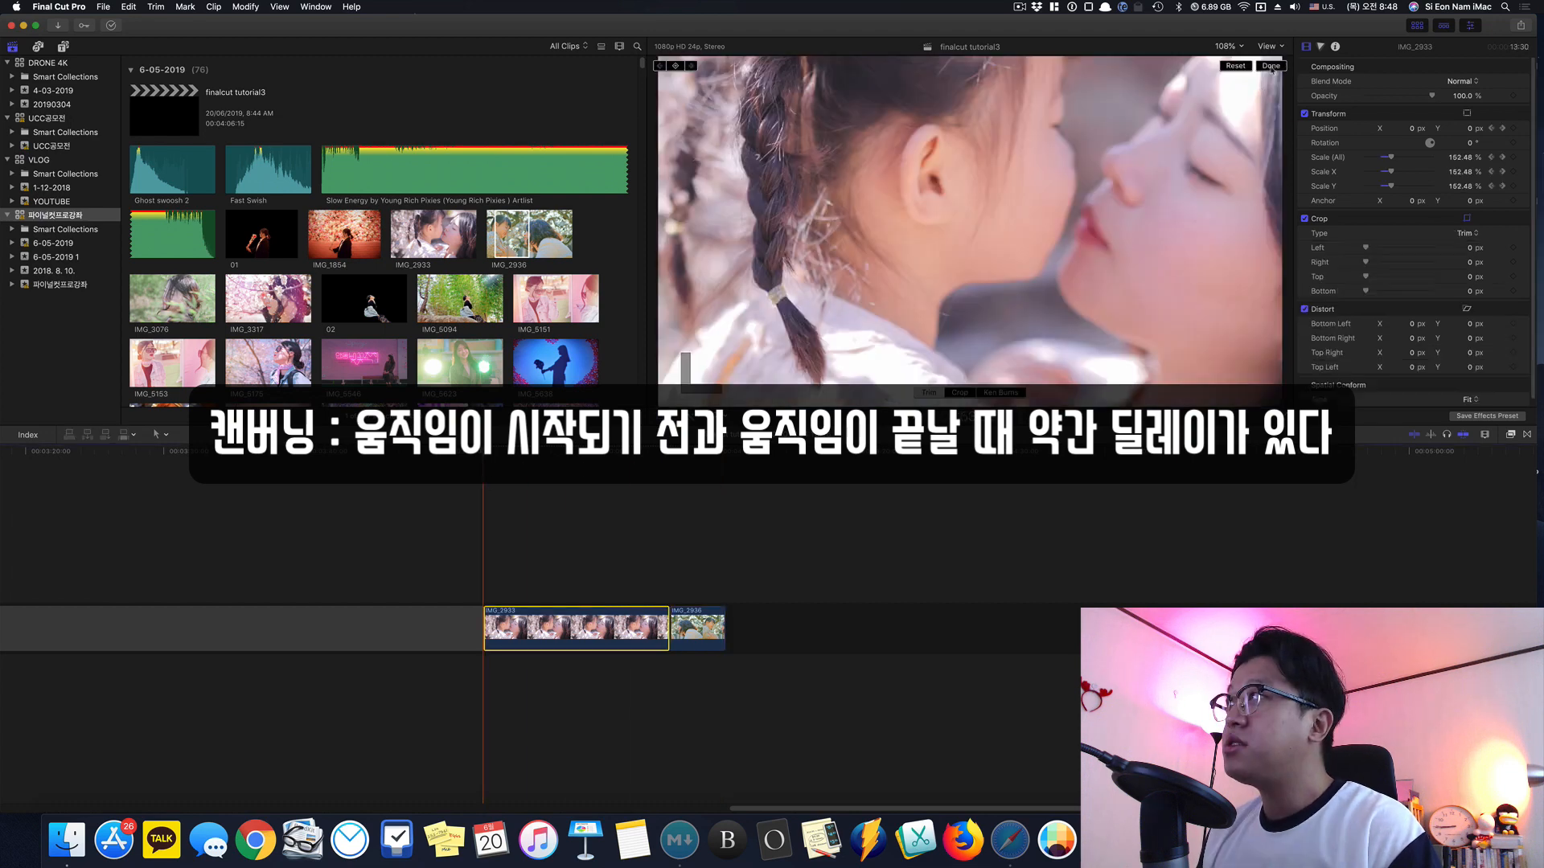
pyautogui.press('space')
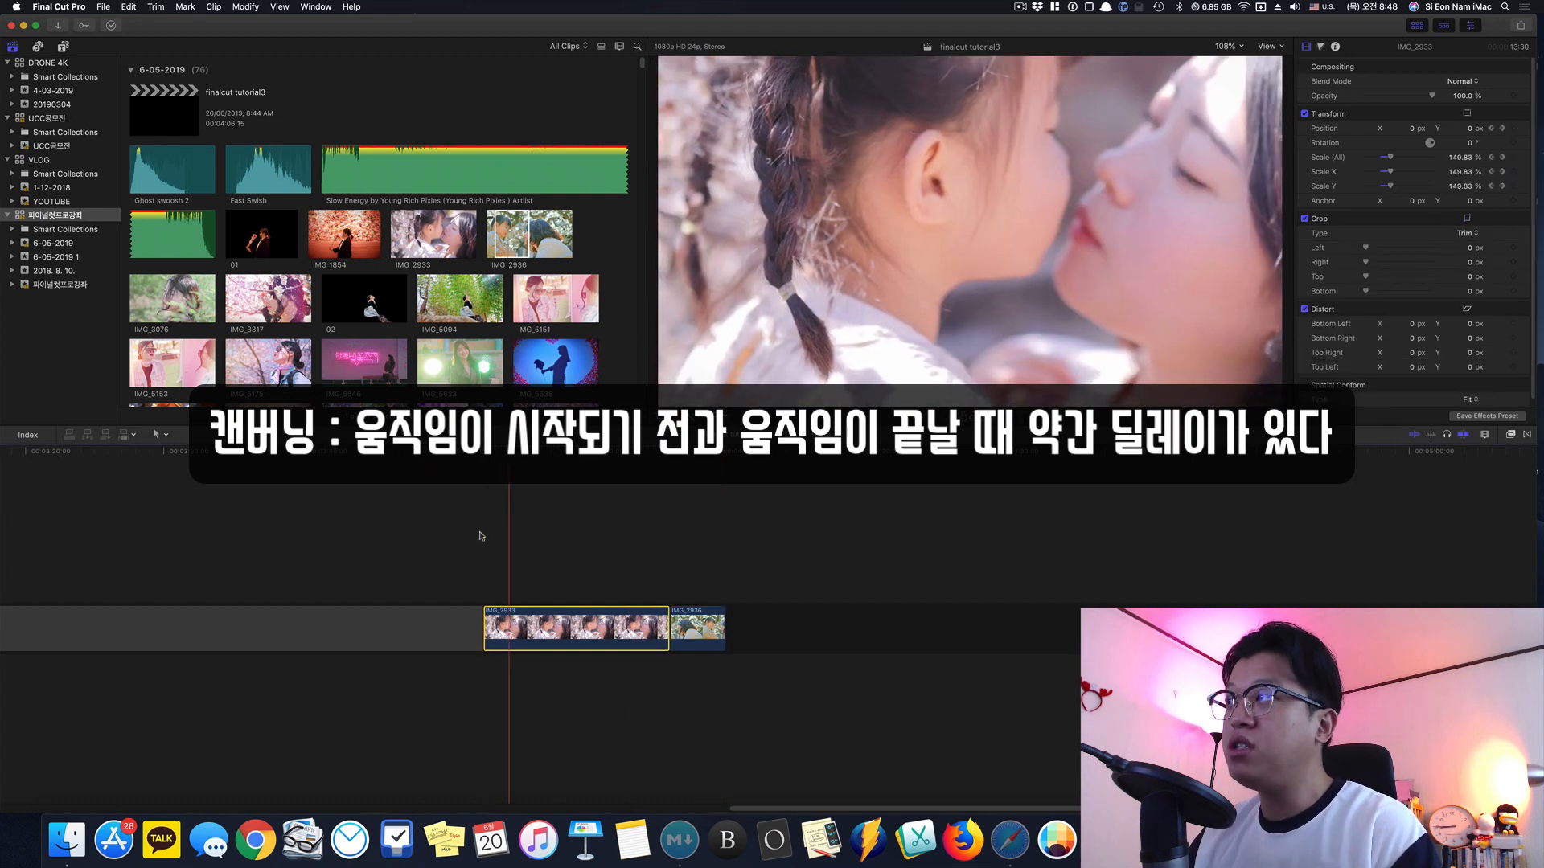
pyautogui.press('Down')
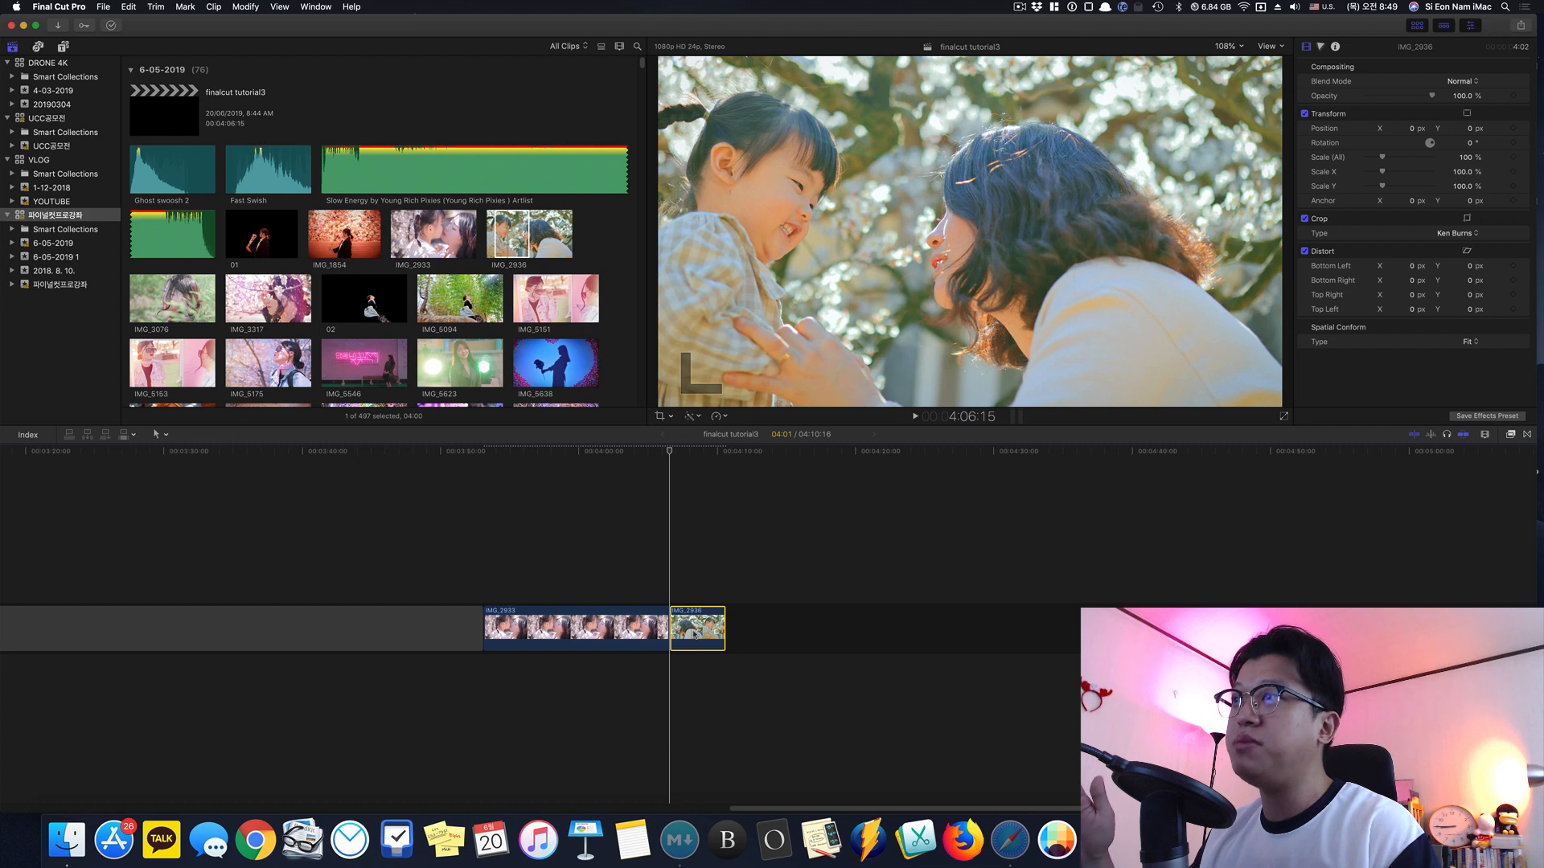
pyautogui.press('space')
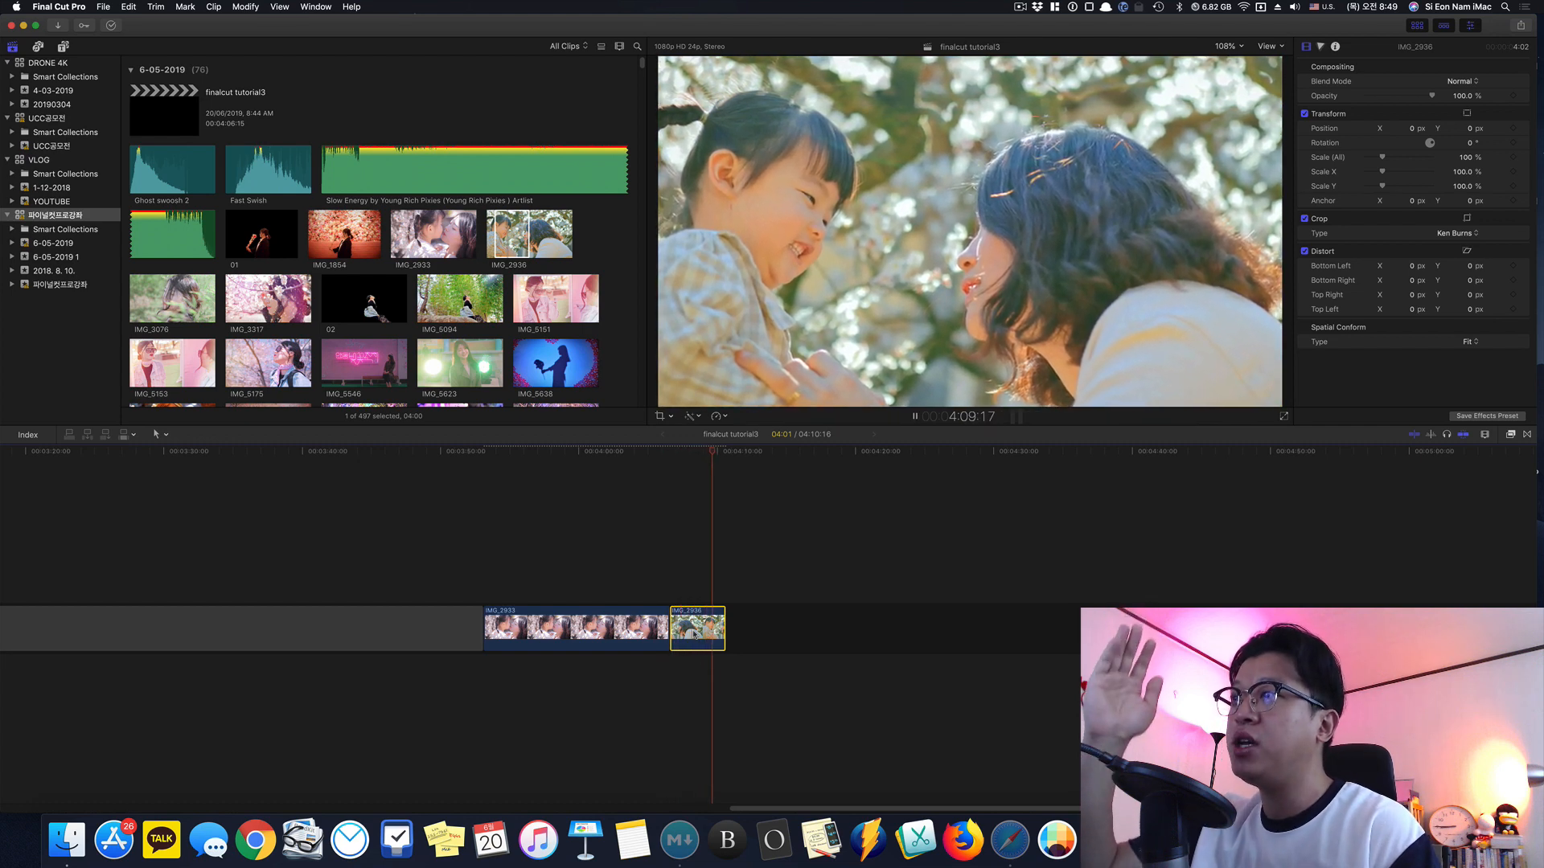
pyautogui.press('space')
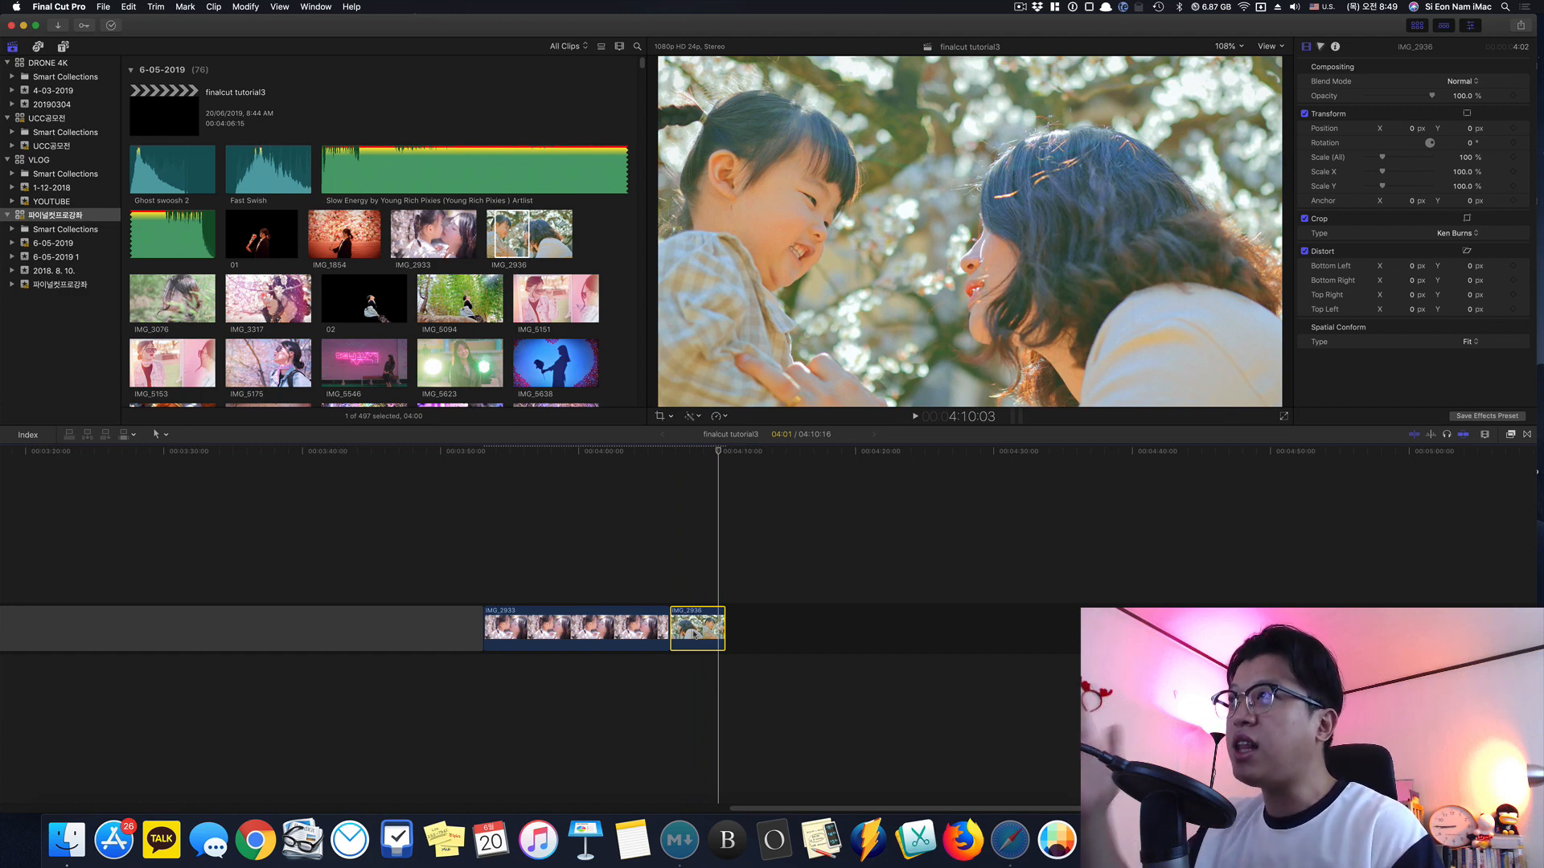
pyautogui.press('space')
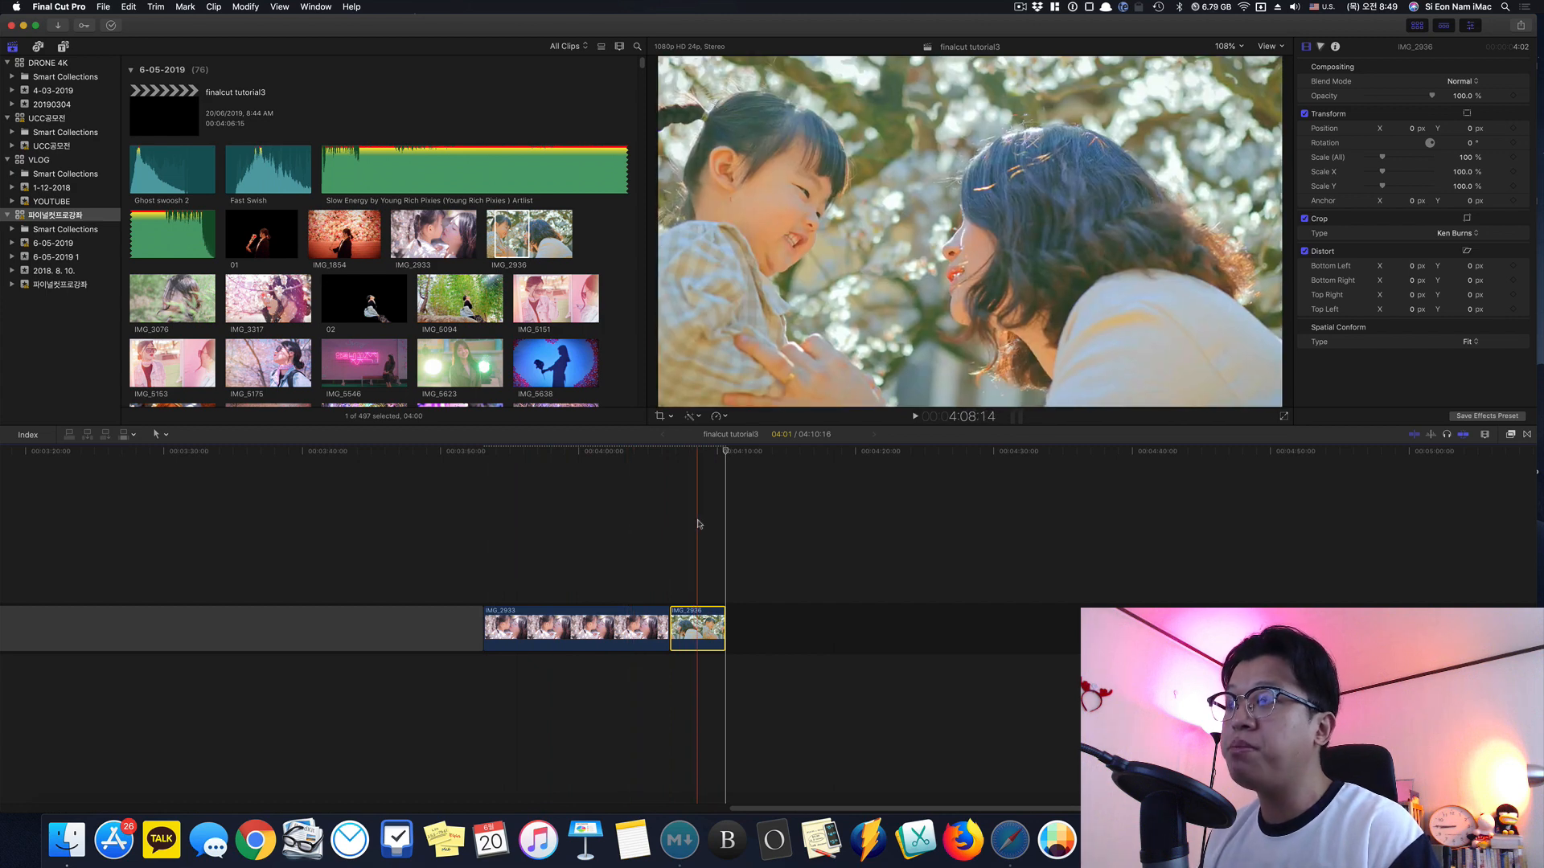
# Step: Review the animated photo clips and place the playhead at the start of clip IMG_5094 to examine the woman in it
pyautogui.click(699, 523)
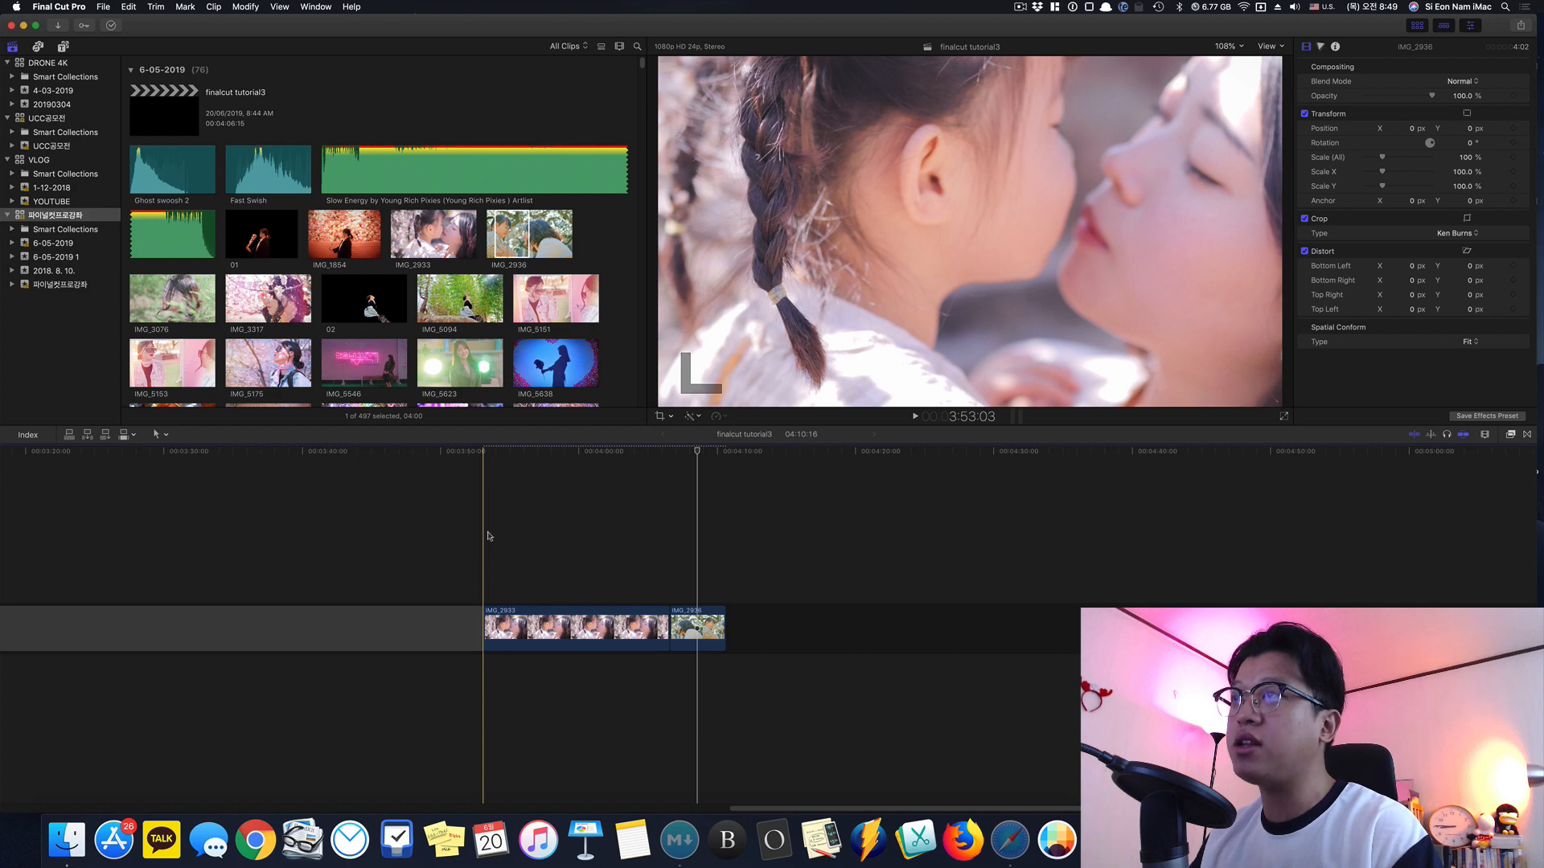
pyautogui.click(668, 517)
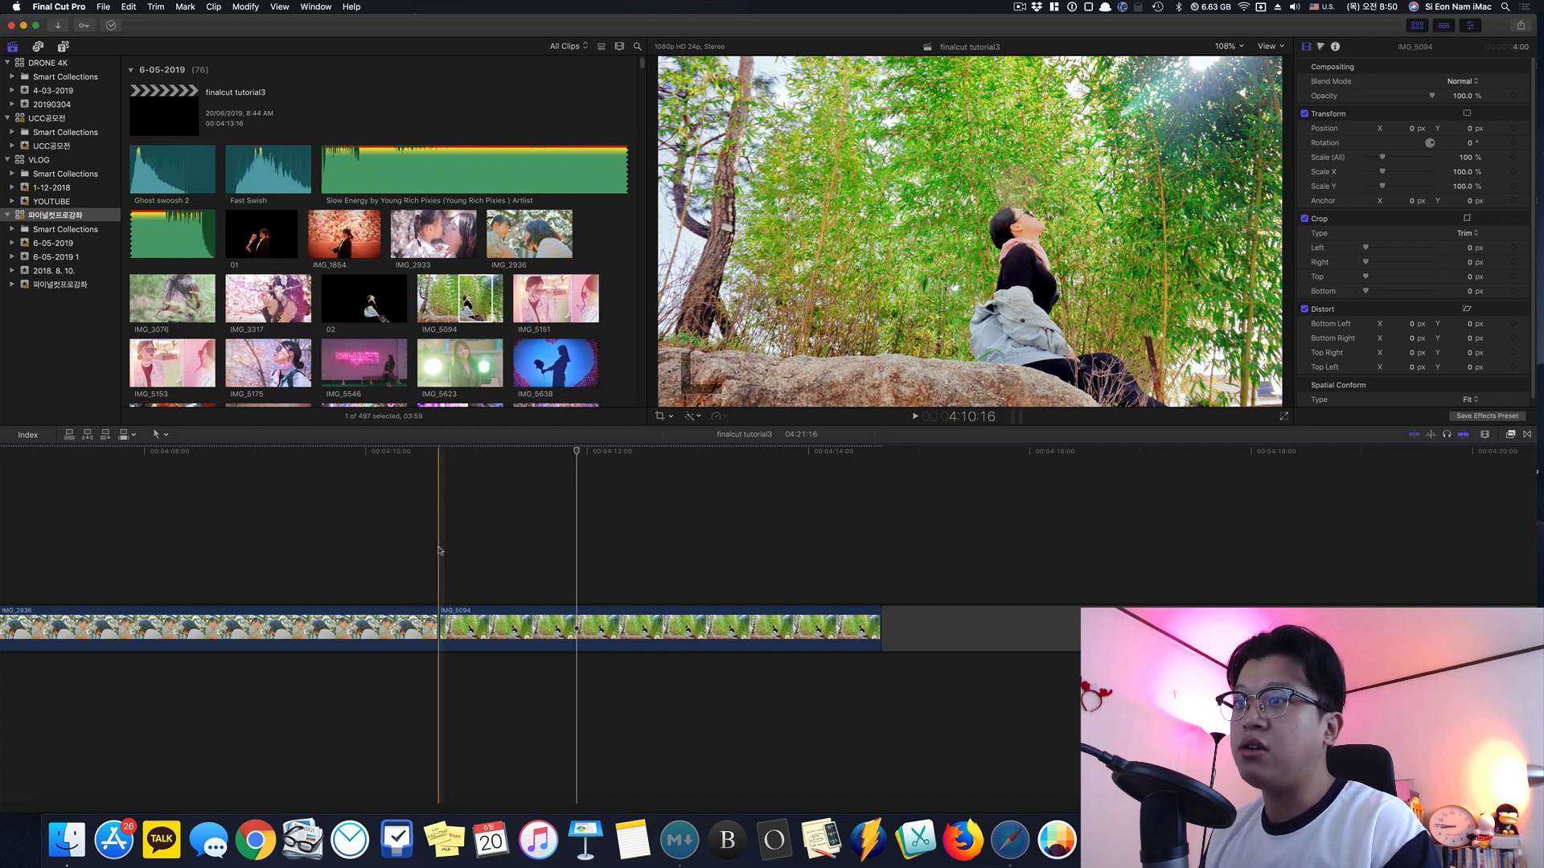
pyautogui.click(440, 554)
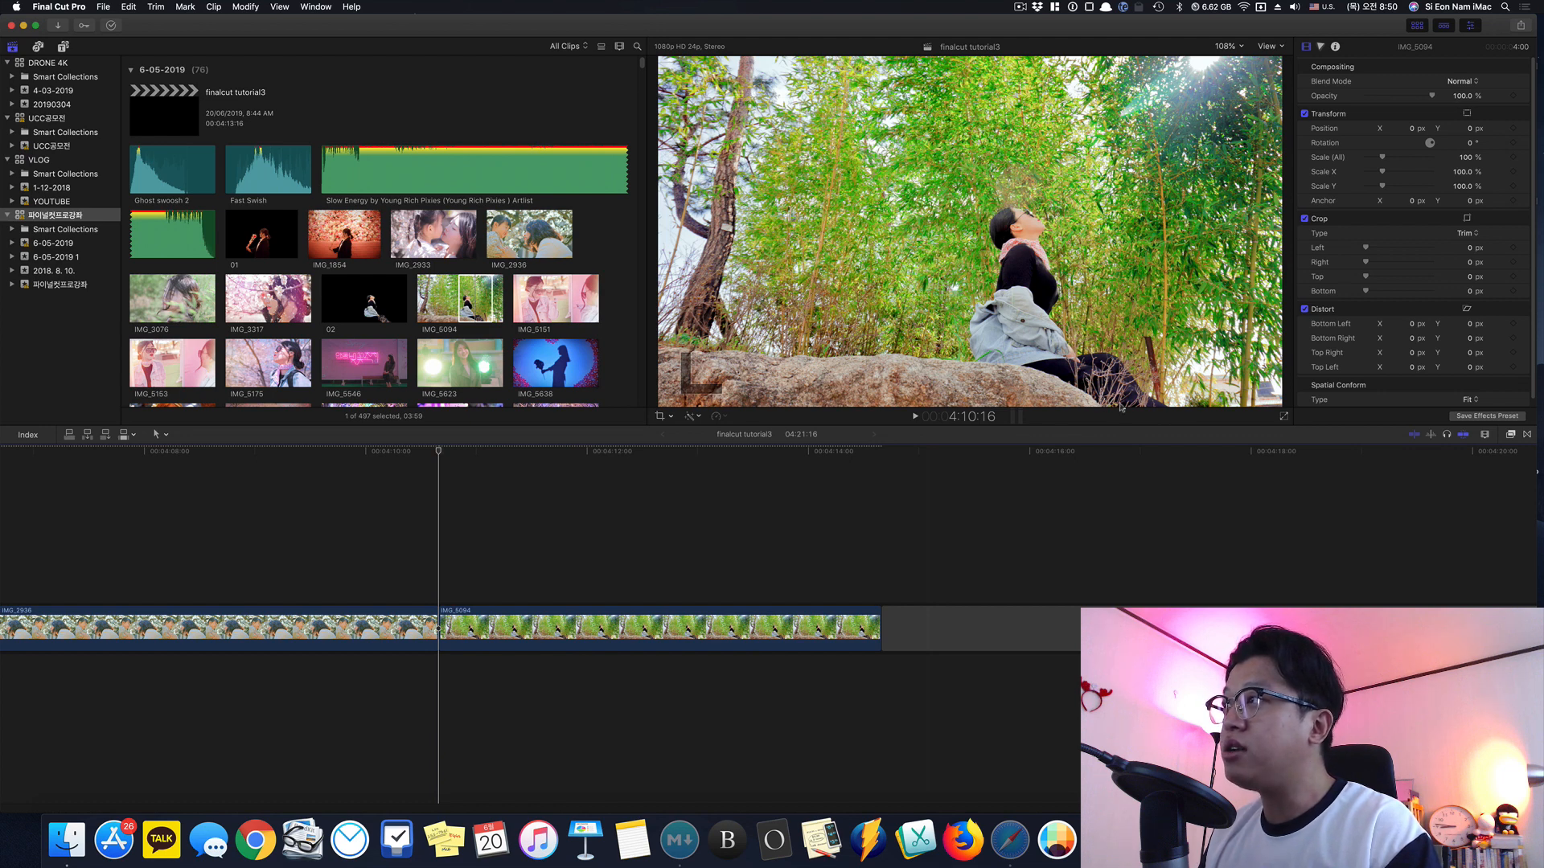
pyautogui.click(1032, 352)
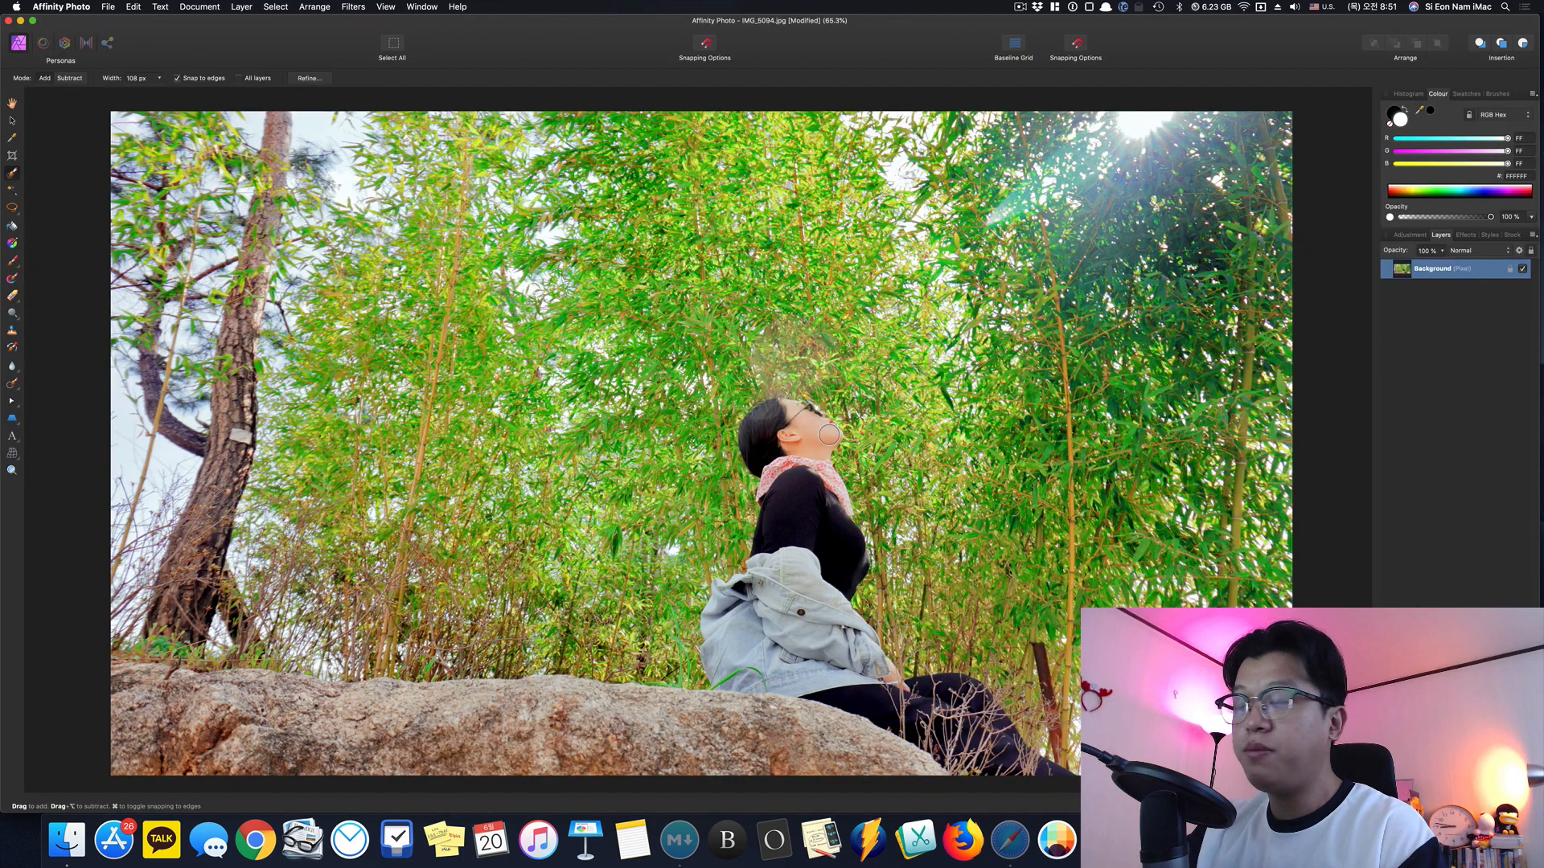
# Step: In Affinity Photo, select the woman in IMG_5094.jpg with the Selection Brush, refine the selection, and isolate her on a new layer over transparency
pyautogui.press('super+minus')
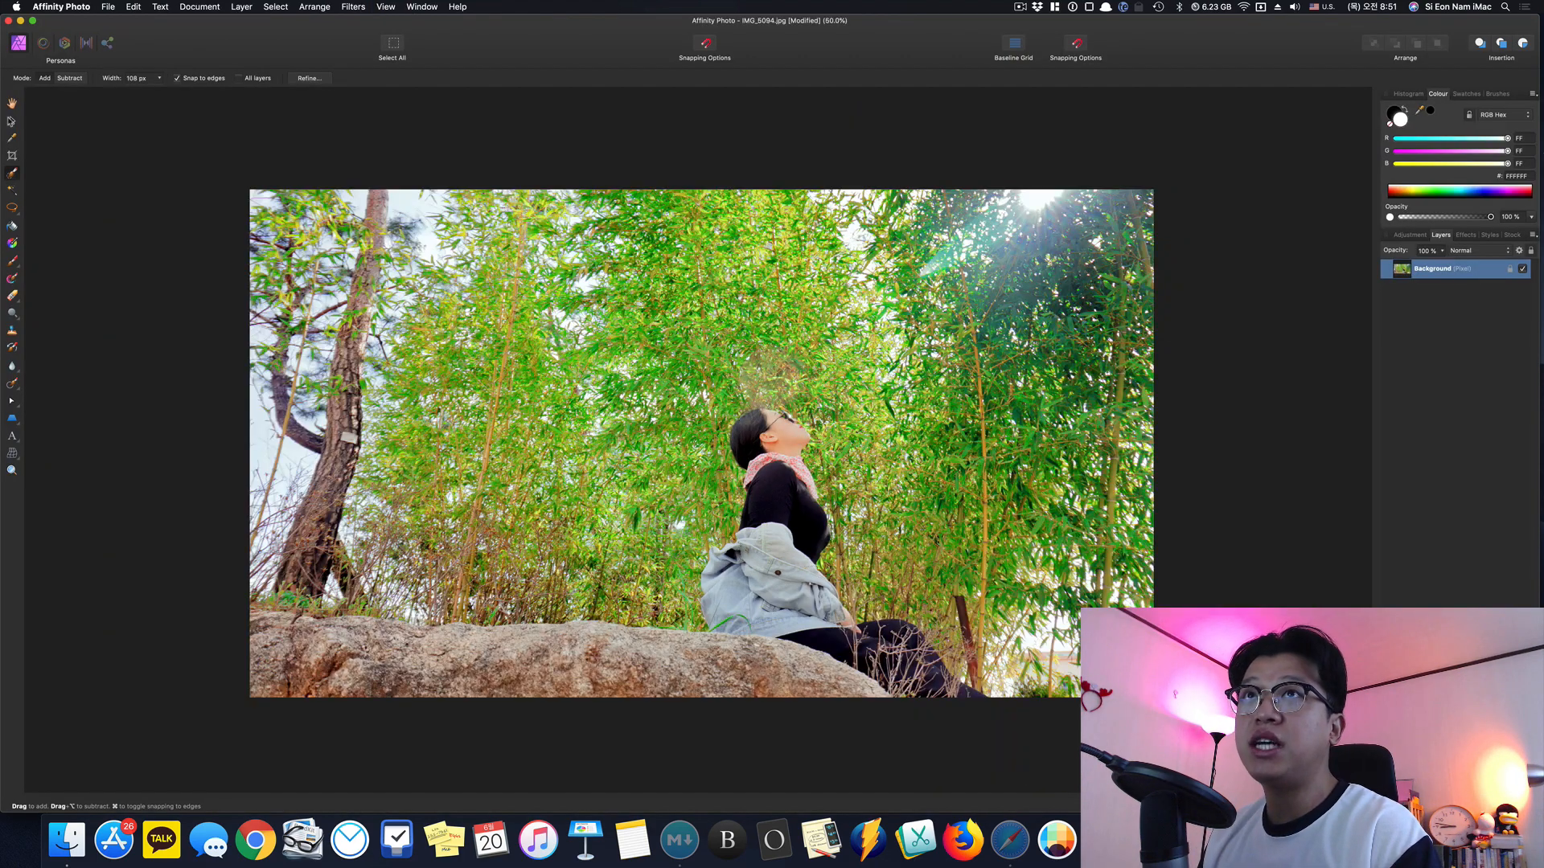
pyautogui.press('v')
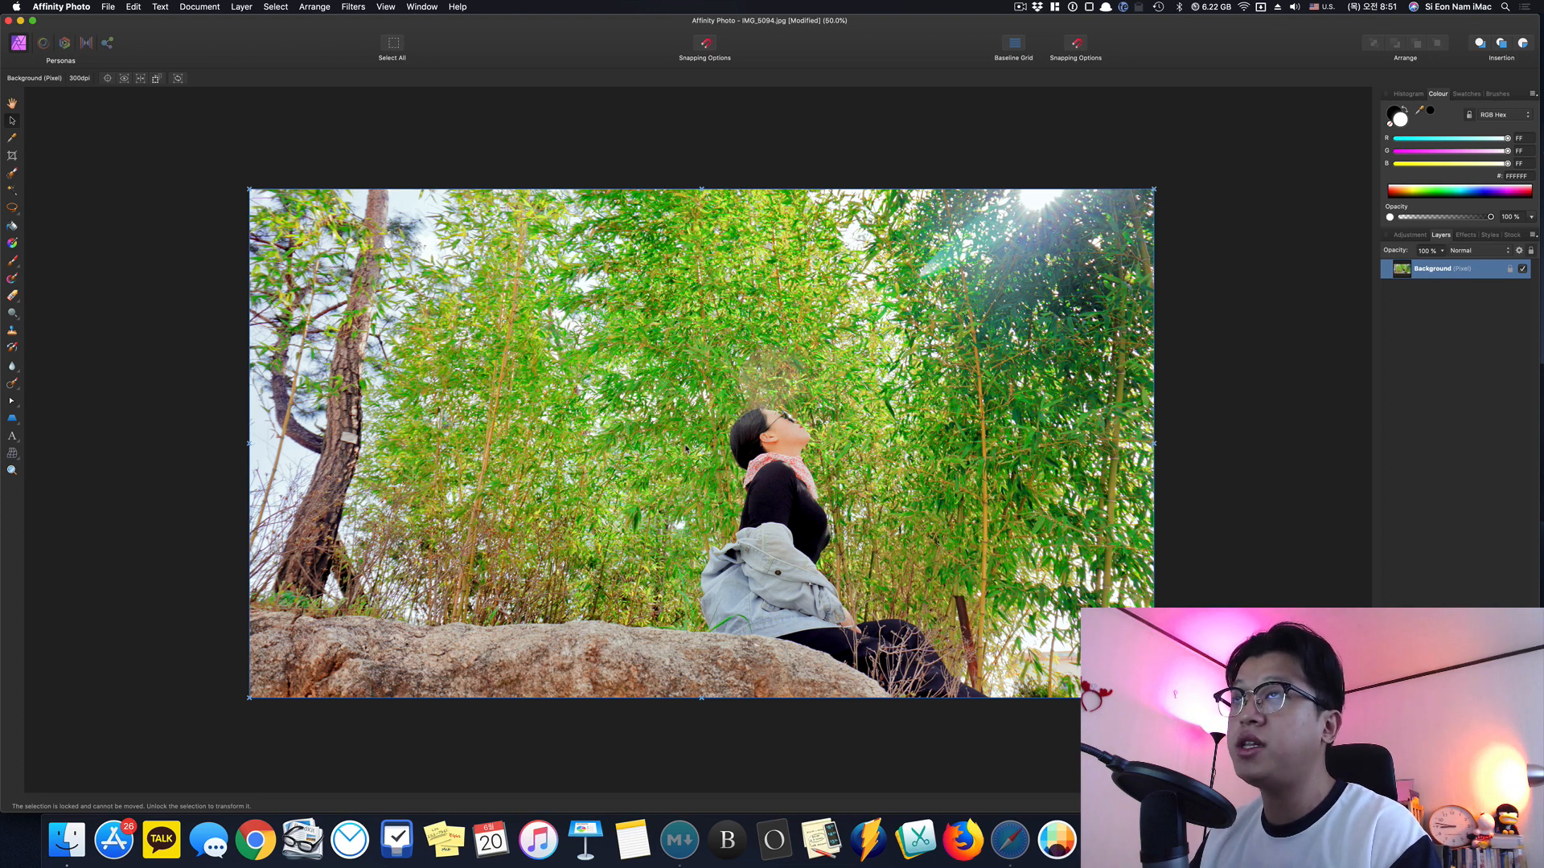
pyautogui.click(711, 147)
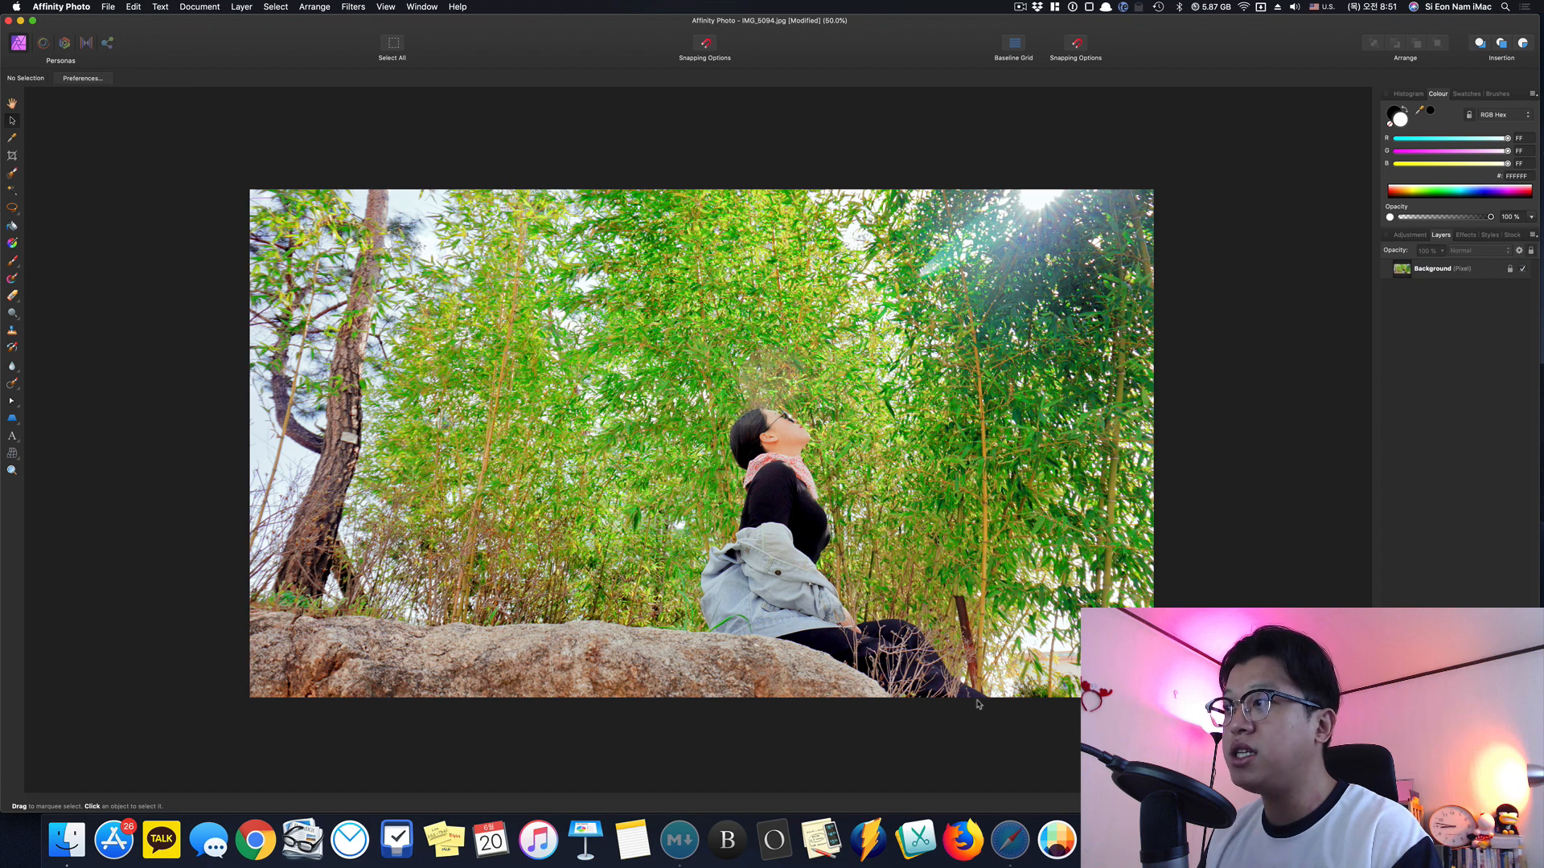
pyautogui.click(13, 176)
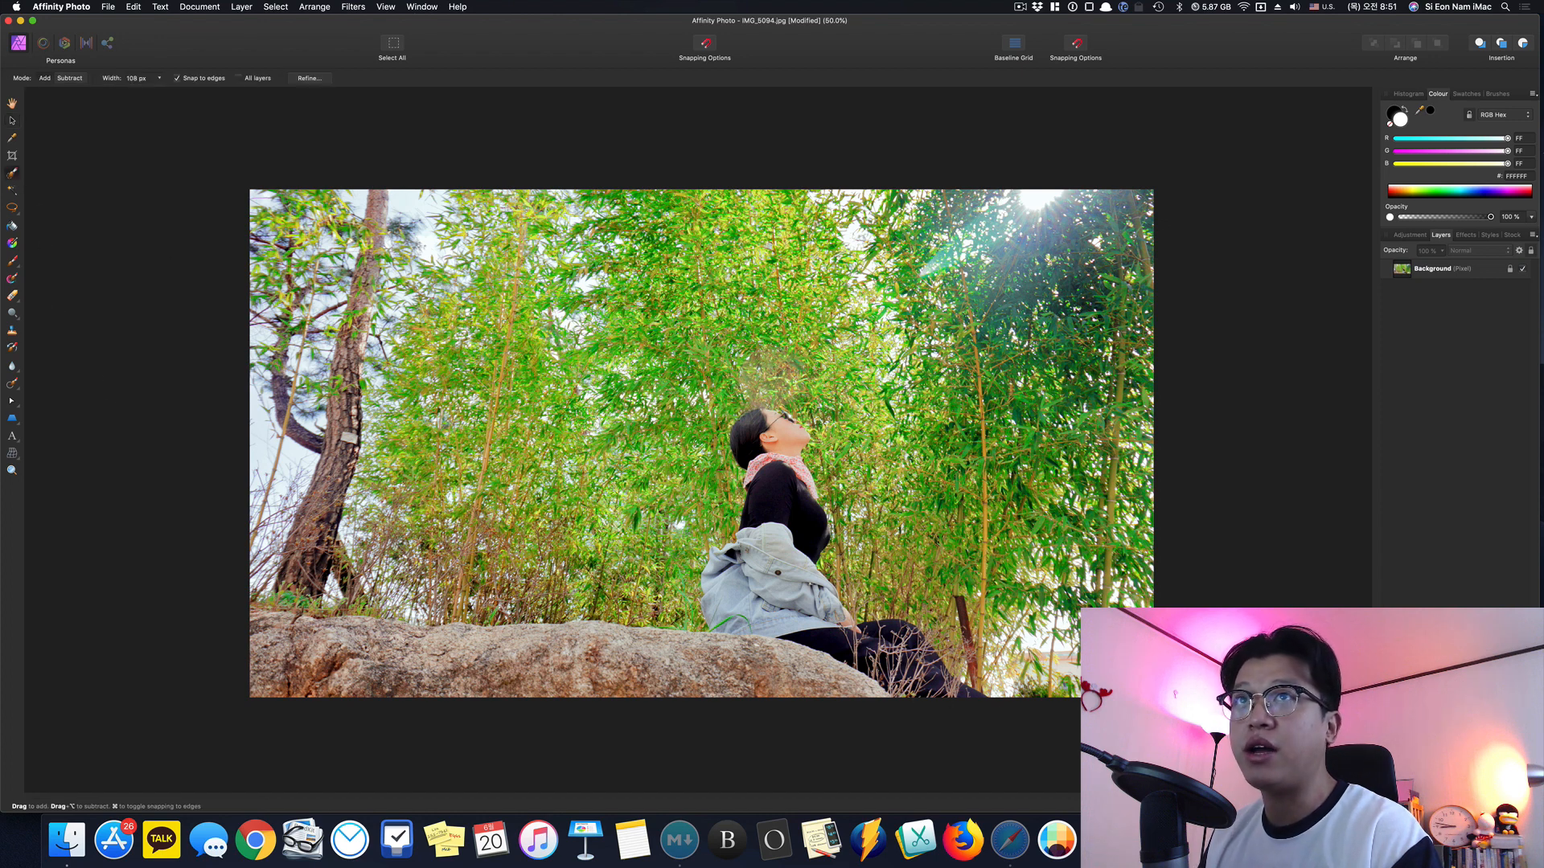
pyautogui.moveTo(786, 509); pyautogui.dragTo(883, 644)
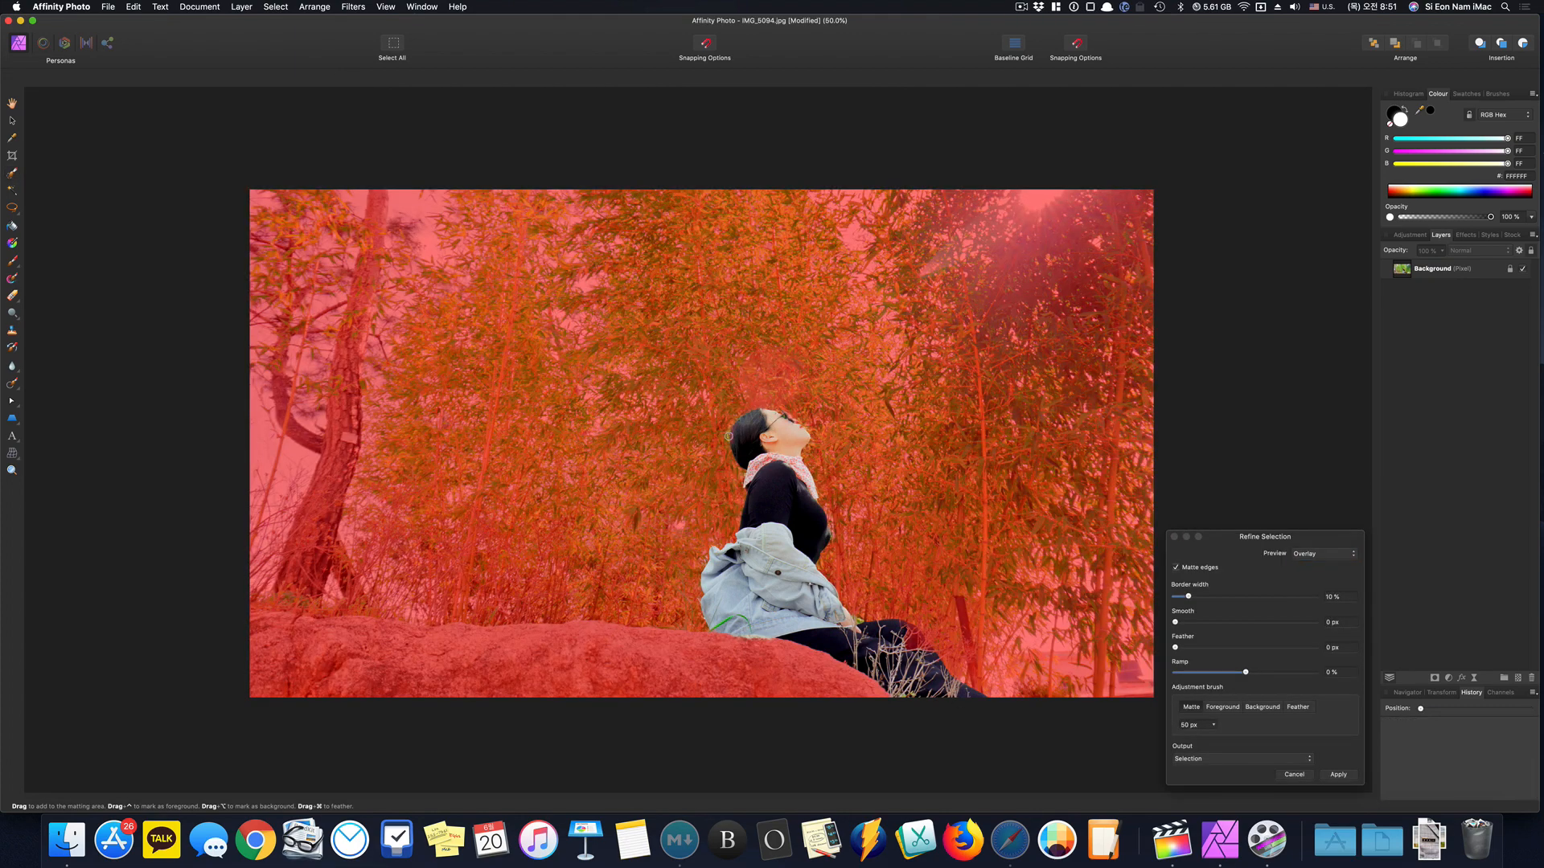
pyautogui.click(619, 290)
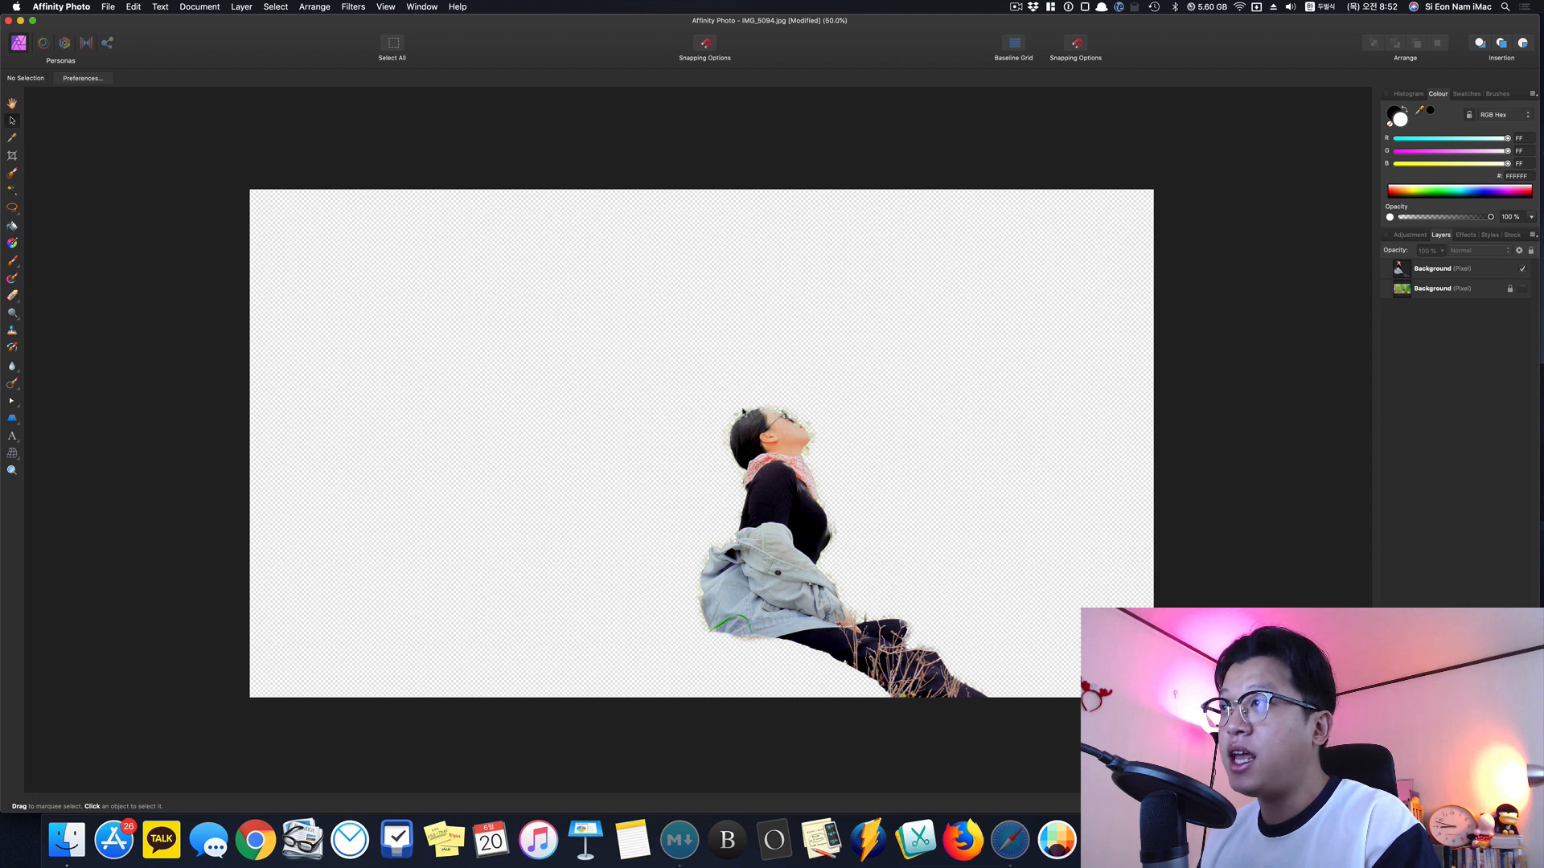
# Step: Export the cutout of the woman as a PNG named 000.png to the Desktop
pyautogui.click(116, 10)
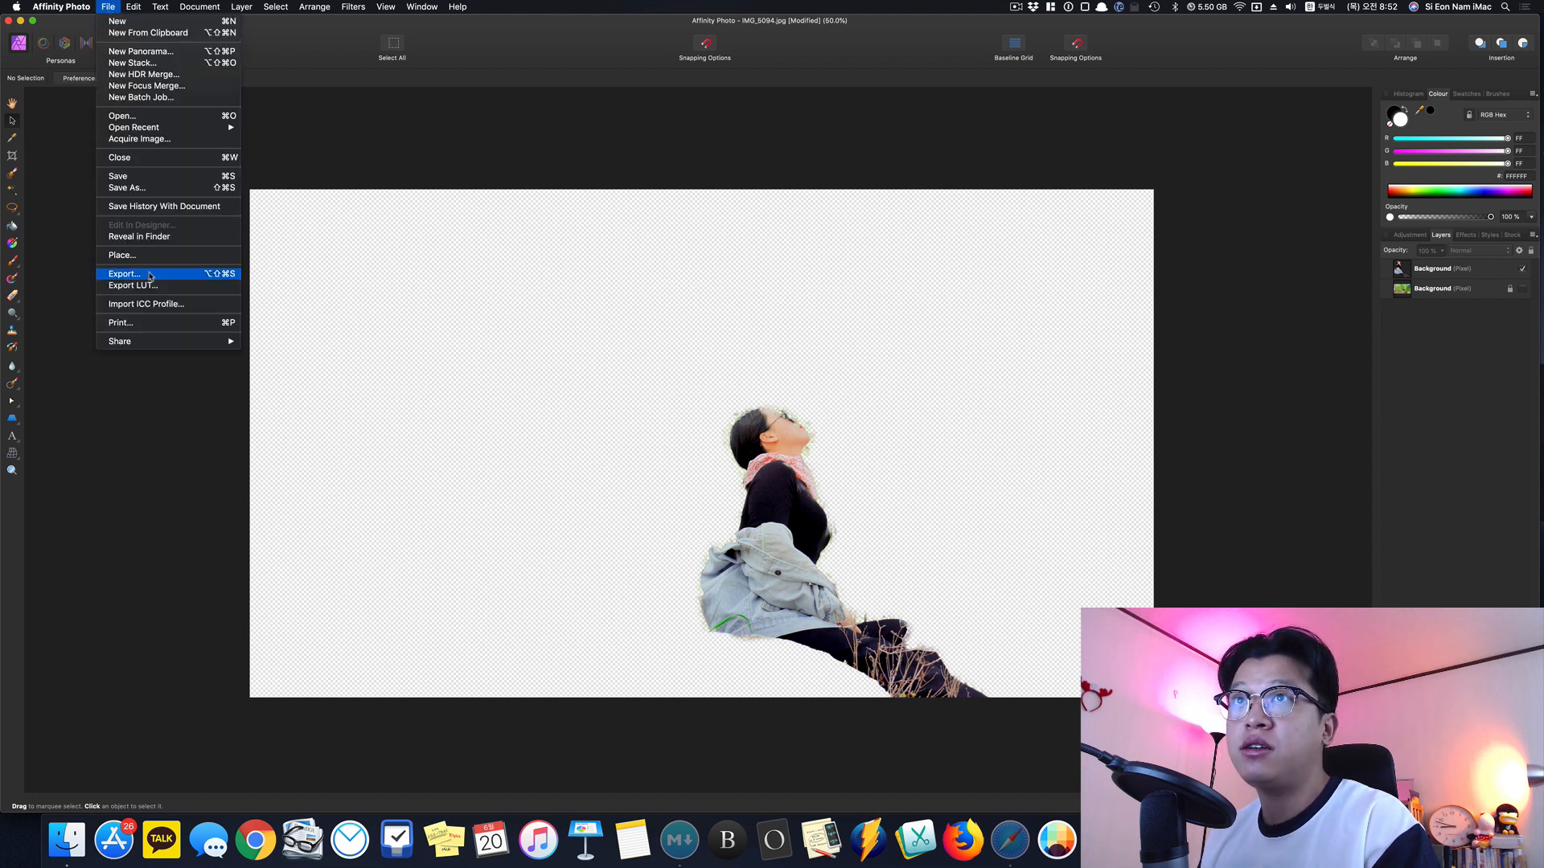
pyautogui.click(121, 275)
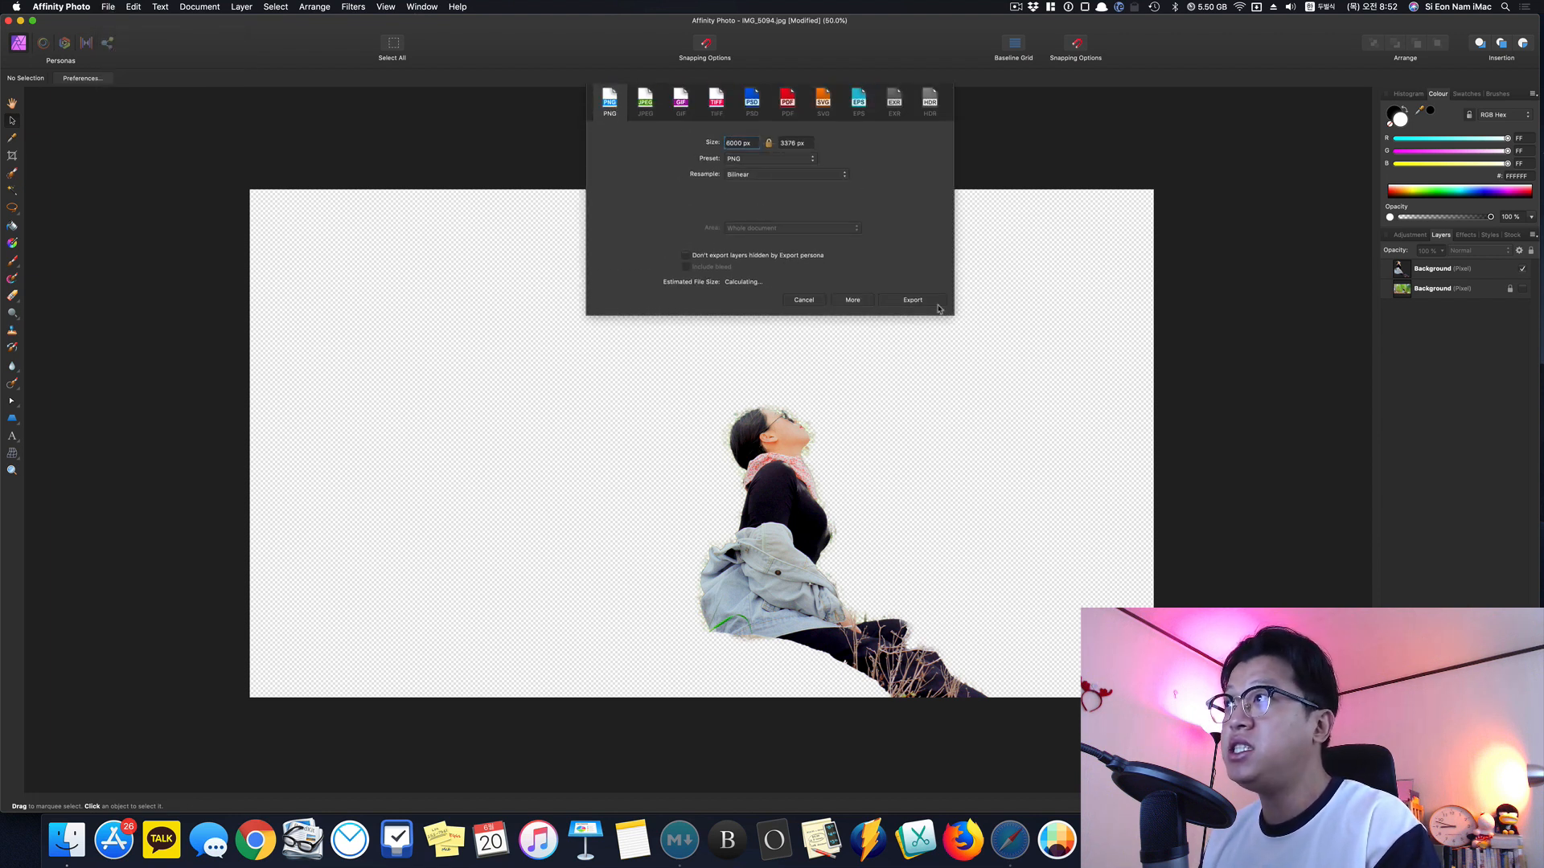
pyautogui.click(921, 302)
pyautogui.write('000')
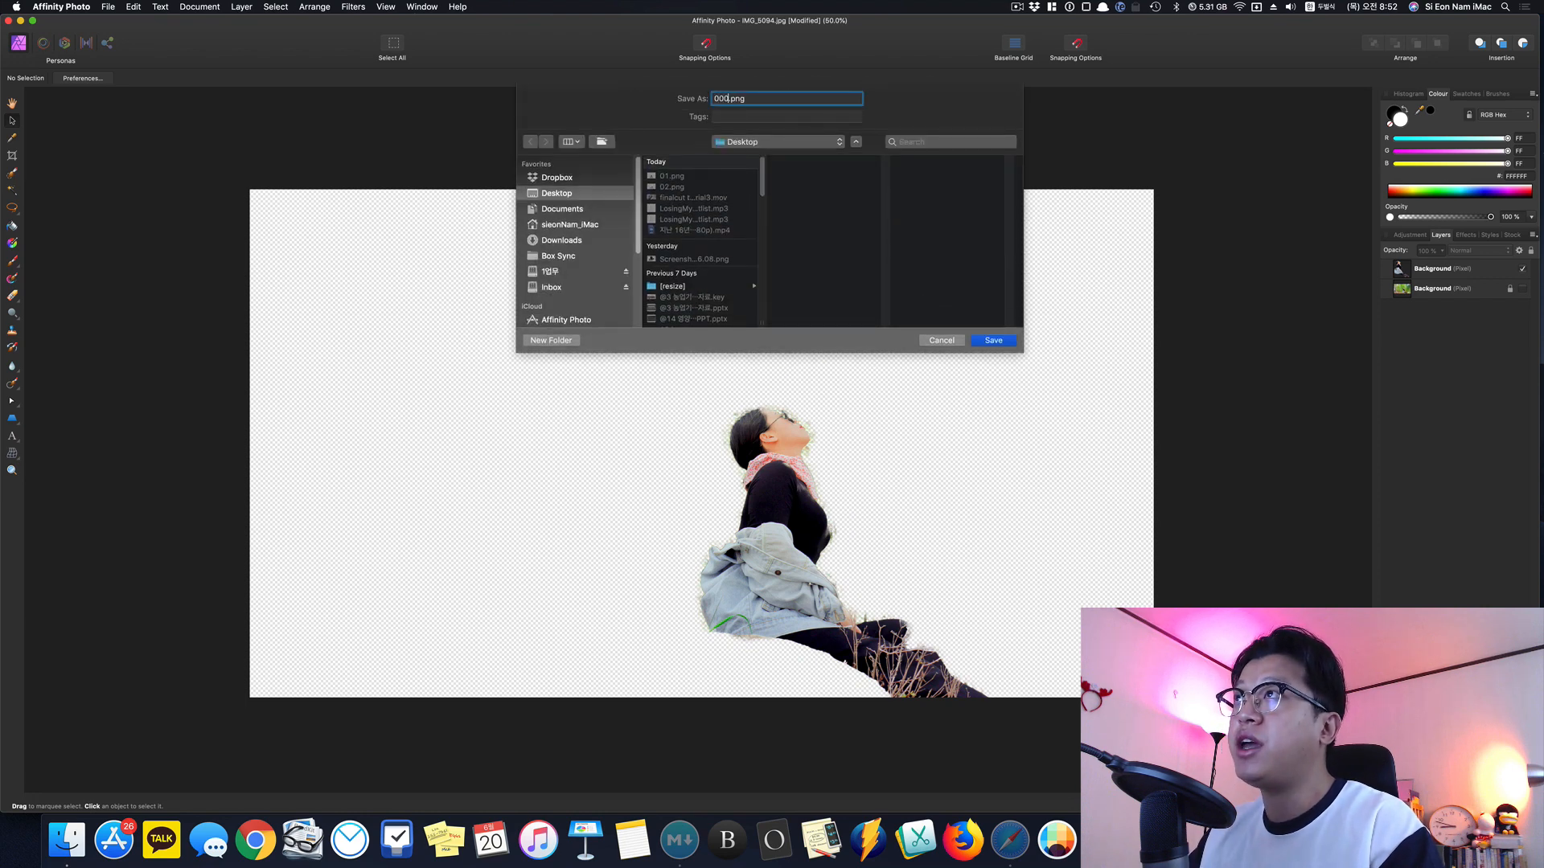
pyautogui.press('Return')
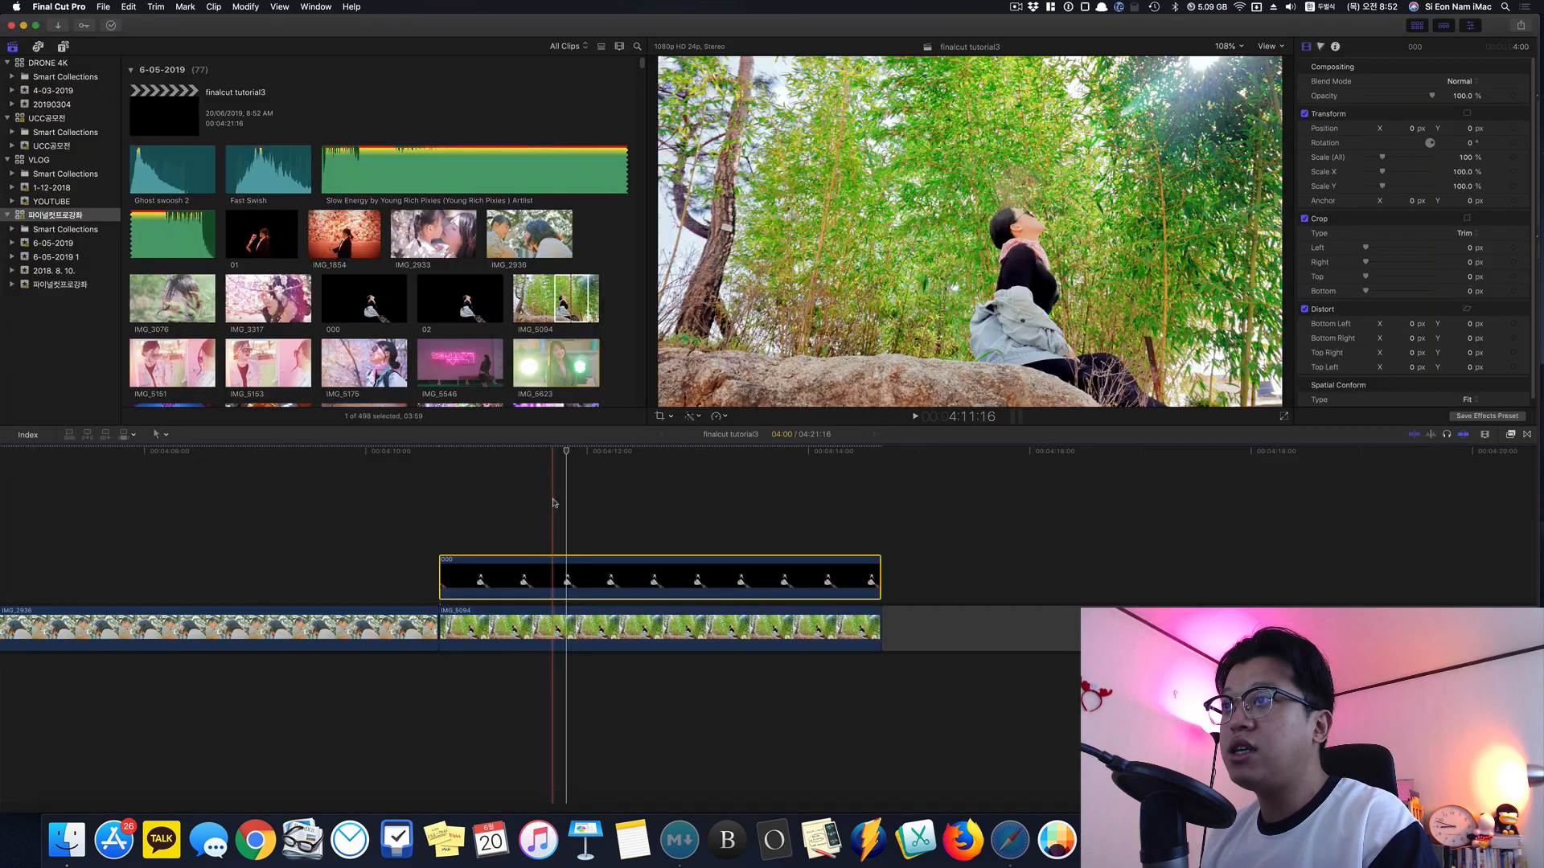
# Step: In Final Cut Pro, check the cutout clip 000 above IMG_5094 by disabling the IMG_5094 clip and enabling it again
pyautogui.click(553, 503)
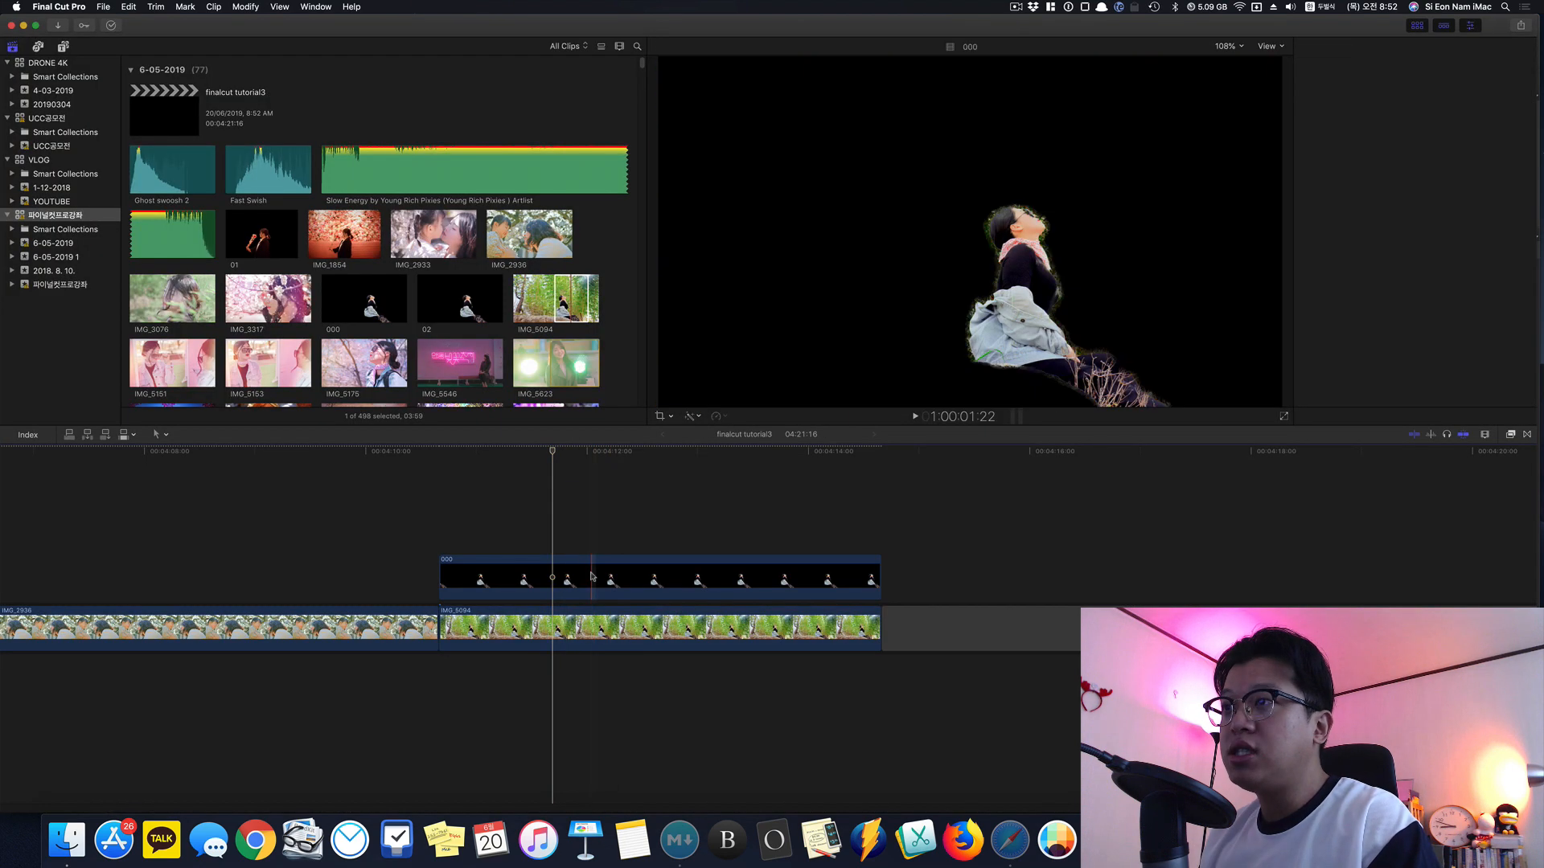
pyautogui.click(597, 576)
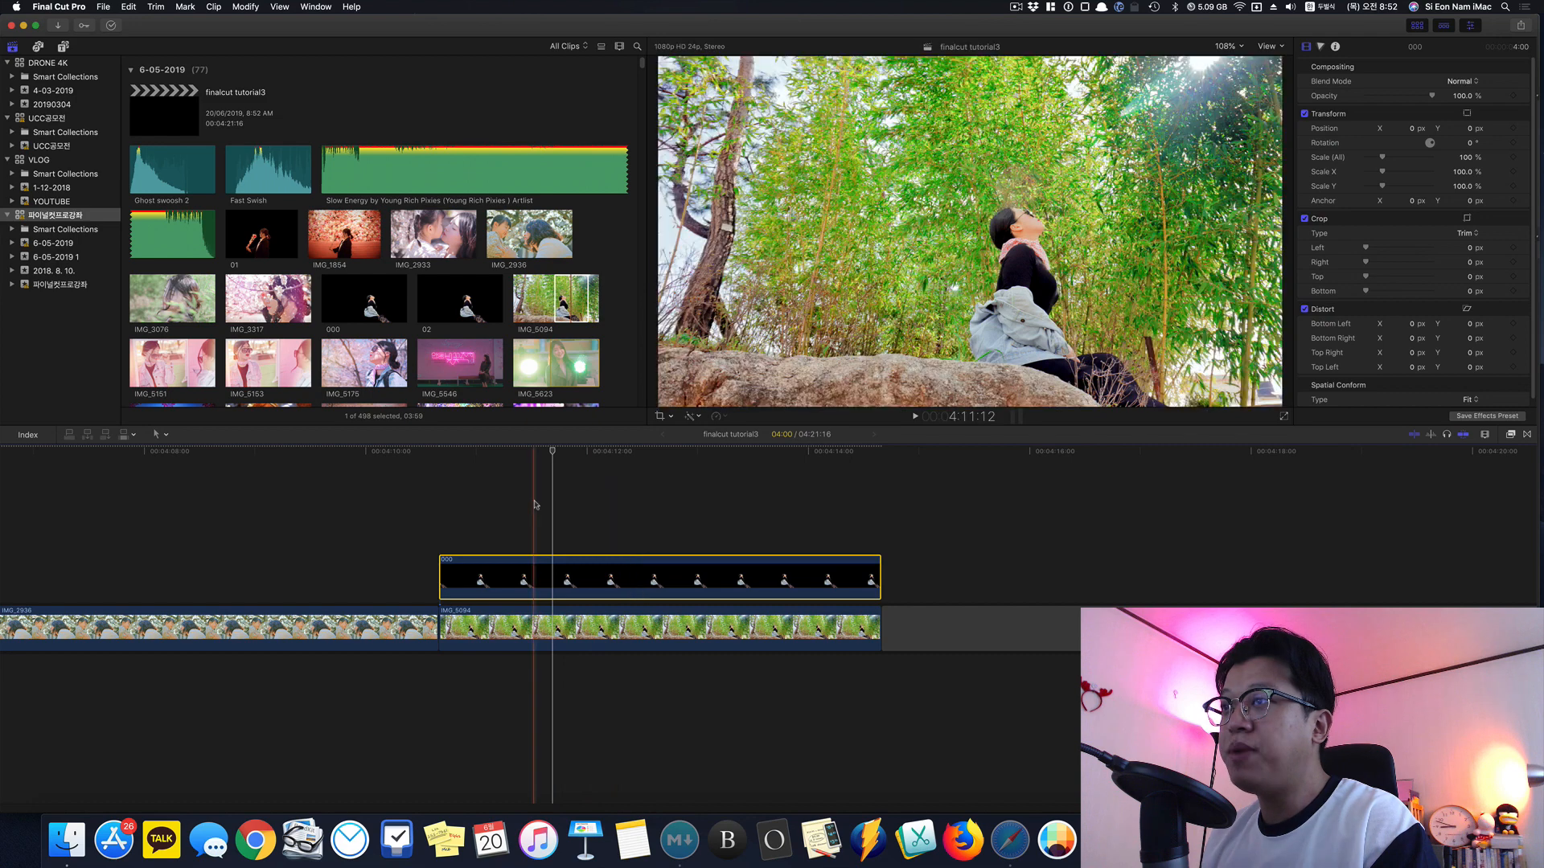
pyautogui.moveTo(545, 511); pyautogui.dragTo(587, 690)
pyautogui.click(583, 685)
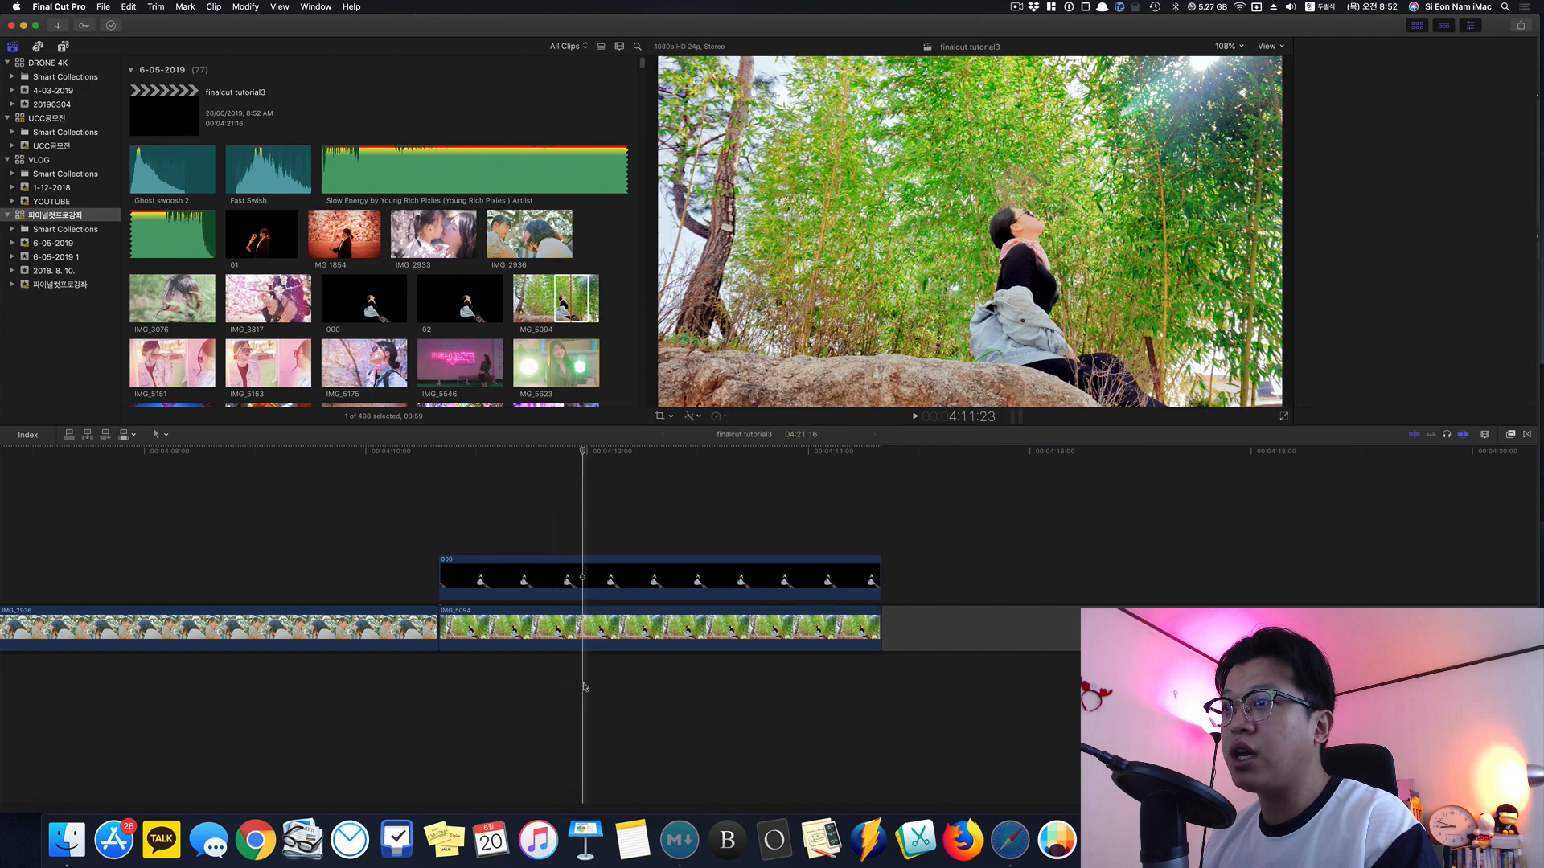
pyautogui.click(597, 624)
pyautogui.press('capslock')
pyautogui.press('v')
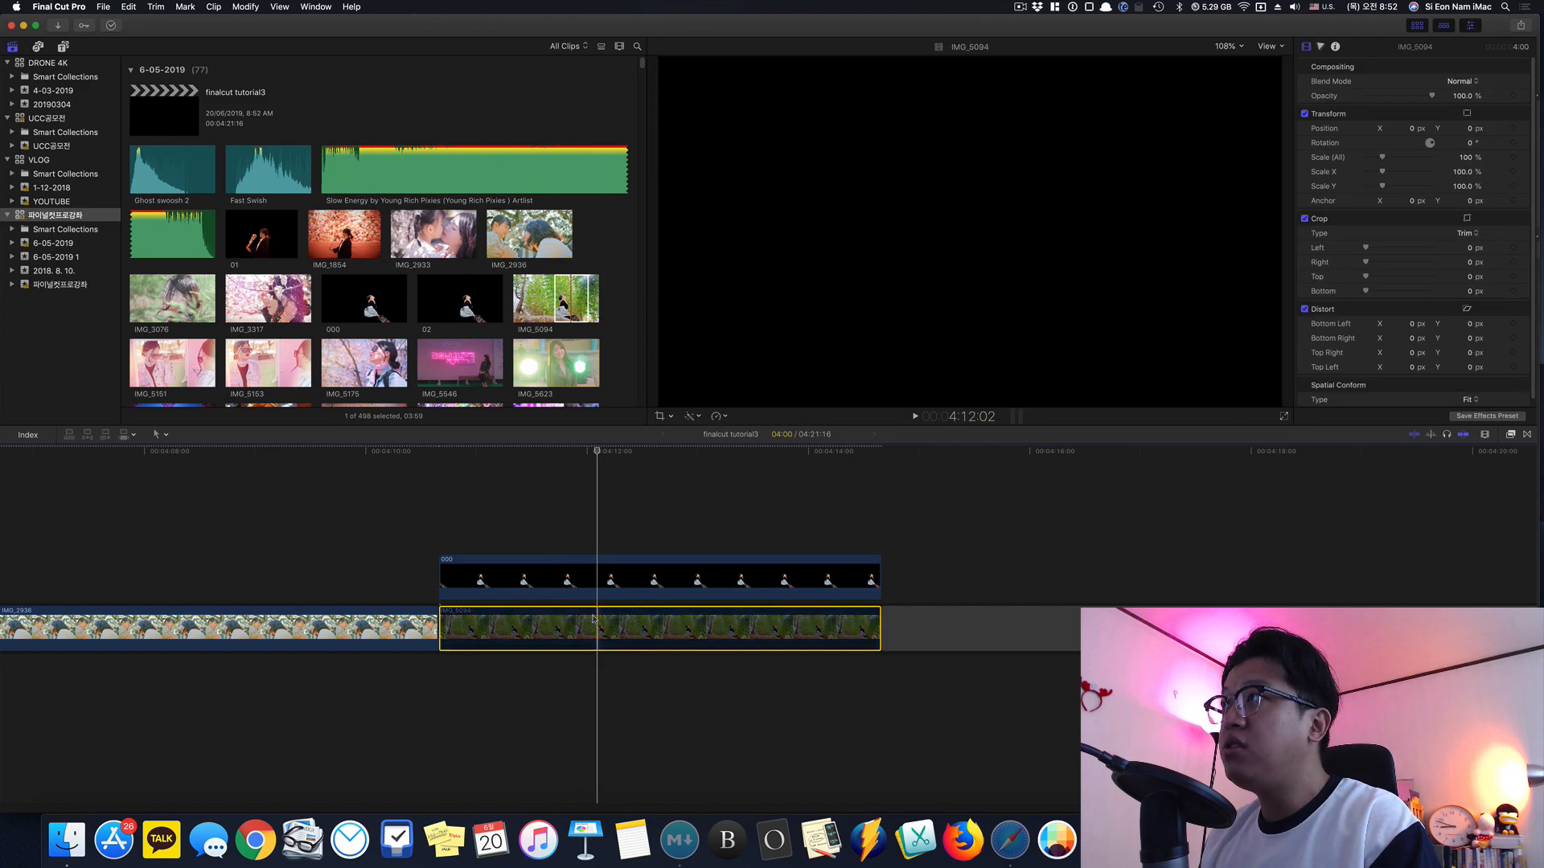
pyautogui.press('v')
pyautogui.click(610, 524)
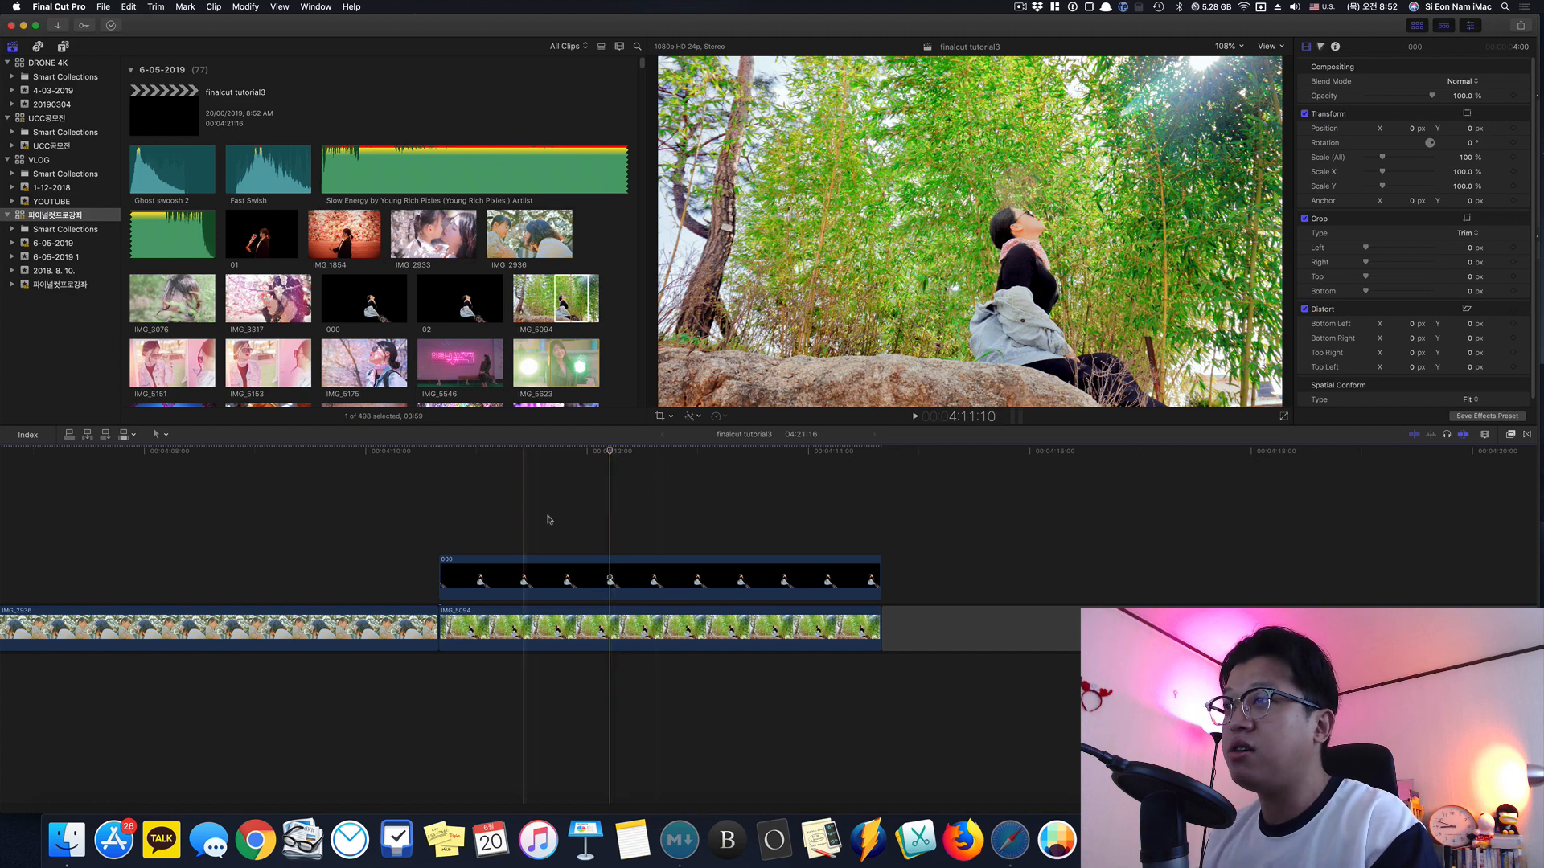
# Step: Add Position and Scale keyframes at the first frame of clip 000, keeping the scale at 100%
pyautogui.click(445, 477)
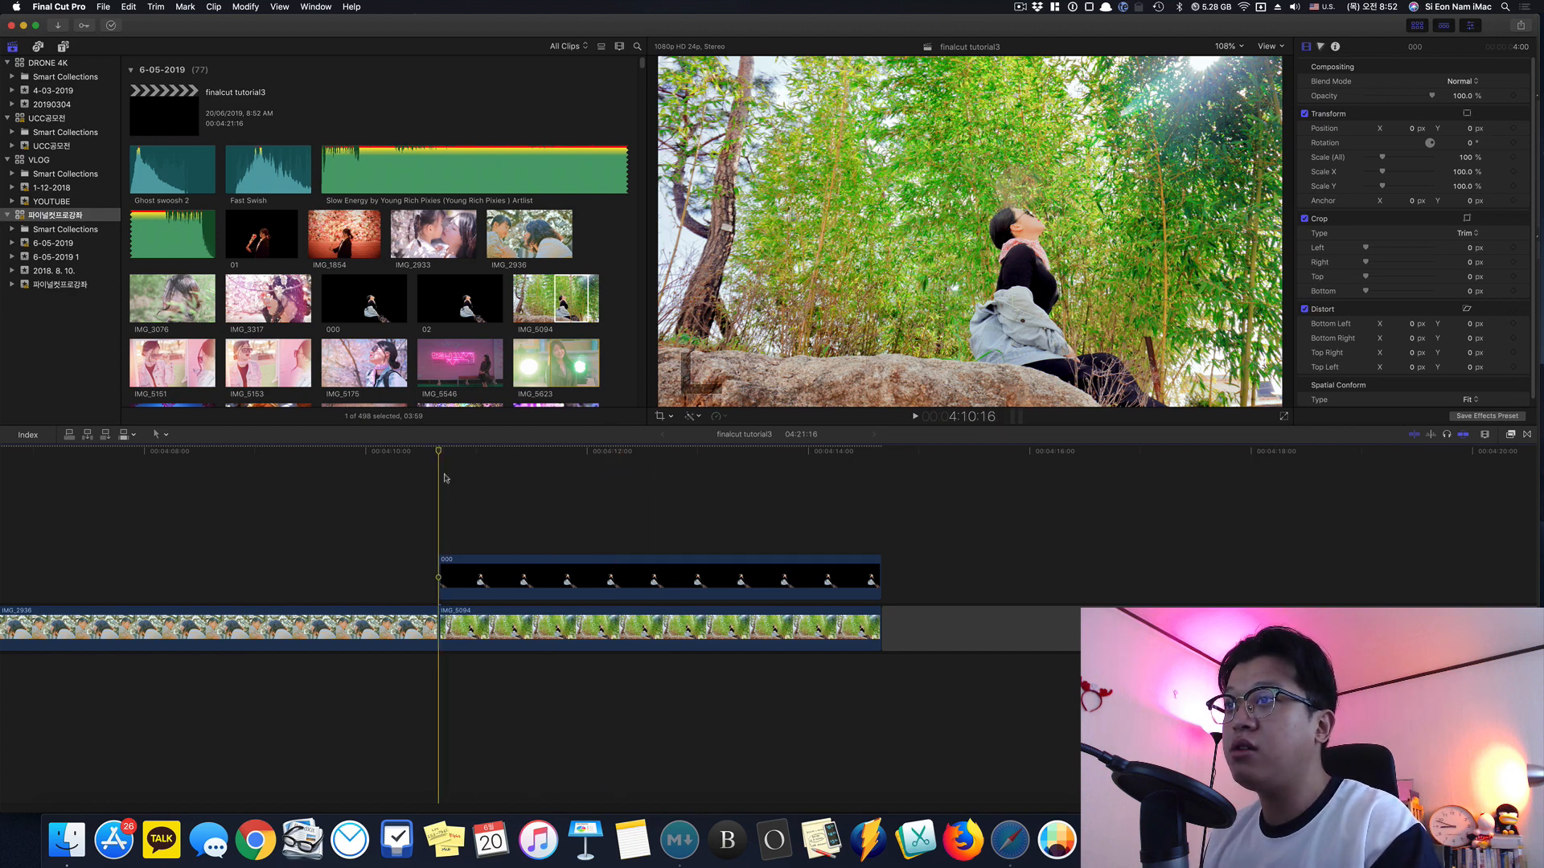
pyautogui.click(474, 577)
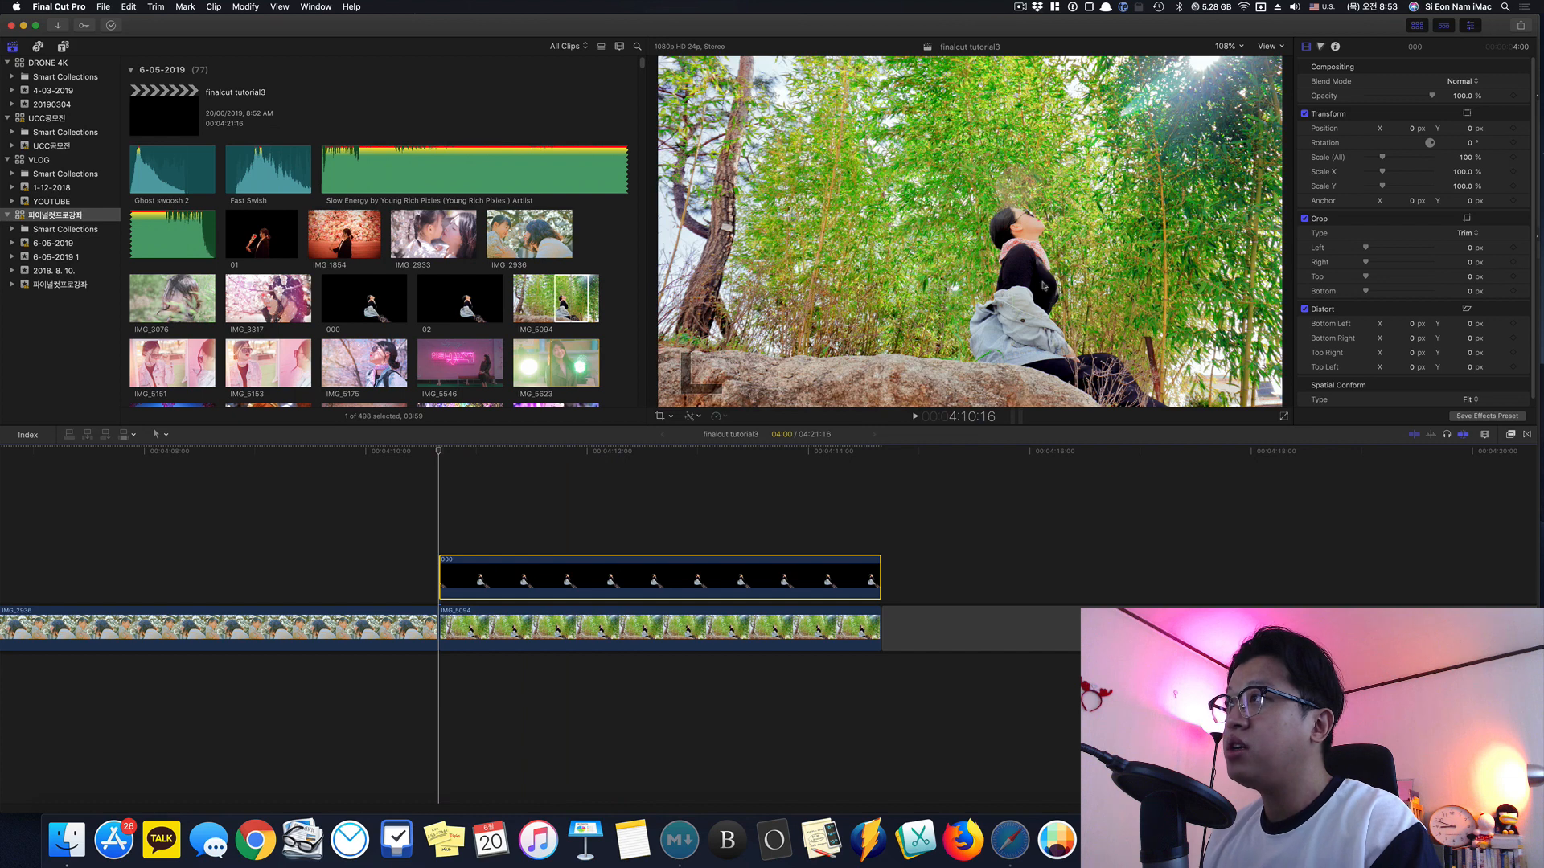
pyautogui.click(1502, 158)
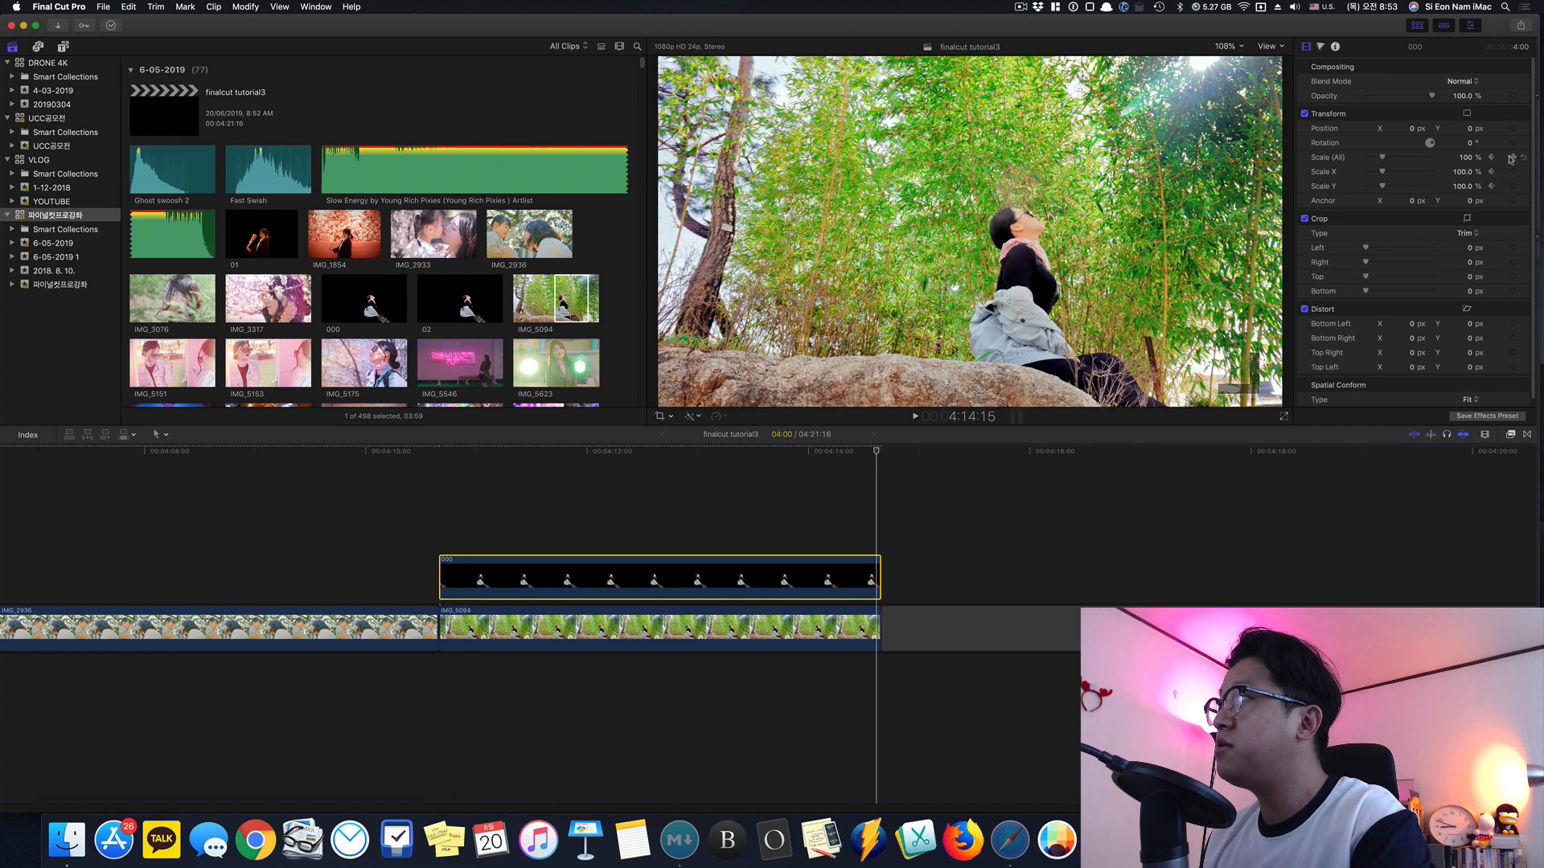
# Step: Add end keyframes near the end of clip 000 with Scale 170%, Position X -104 px and Y 271 px
pyautogui.click(1512, 158)
pyautogui.moveTo(1383, 159); pyautogui.dragTo(1363, 128)
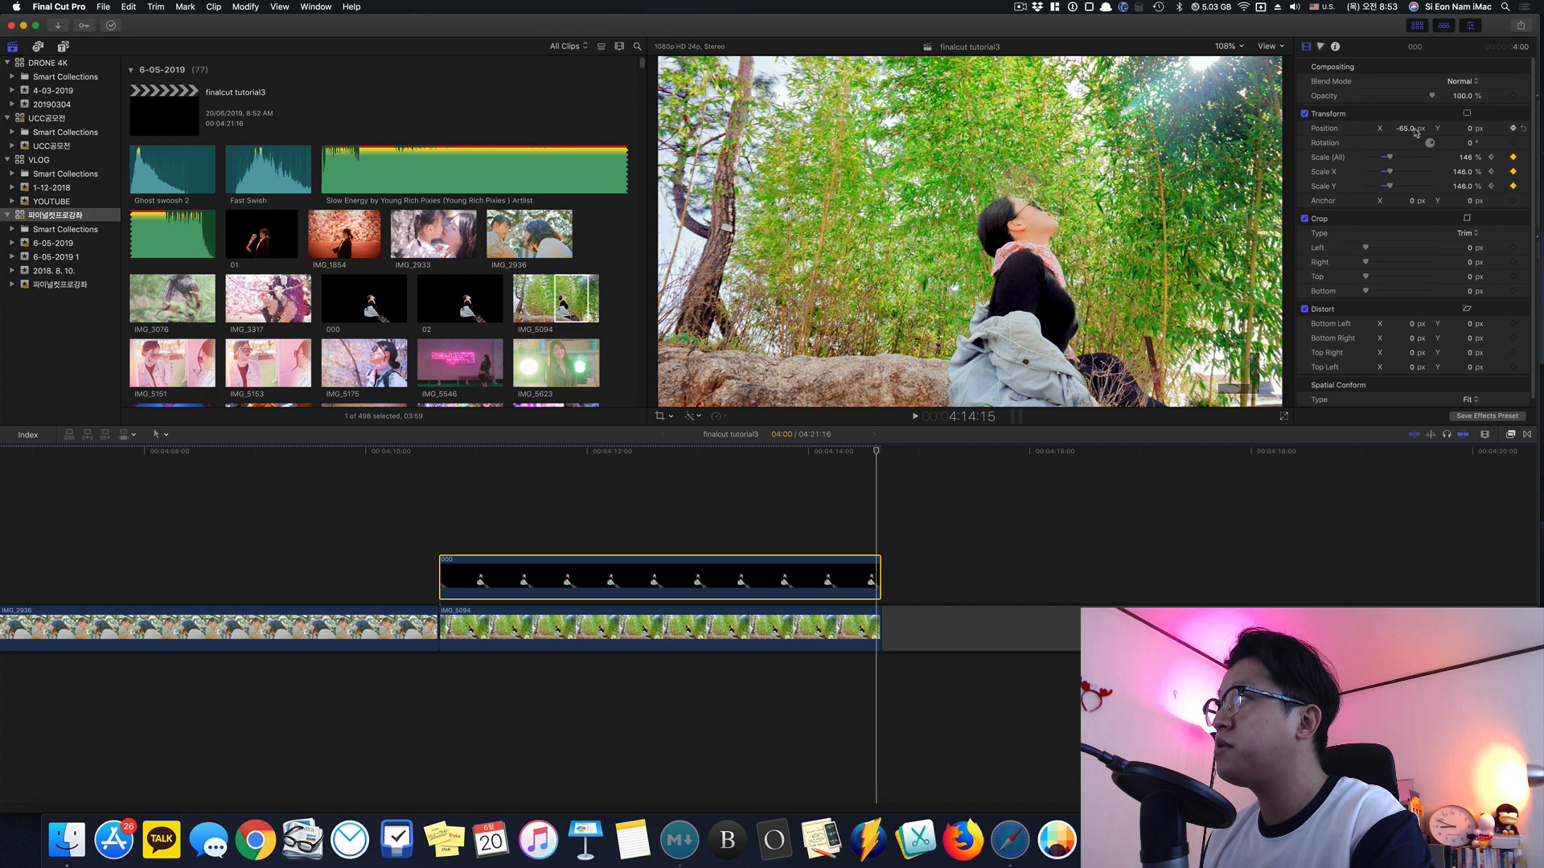
pyautogui.moveTo(1400, 128); pyautogui.dragTo(1489, 125)
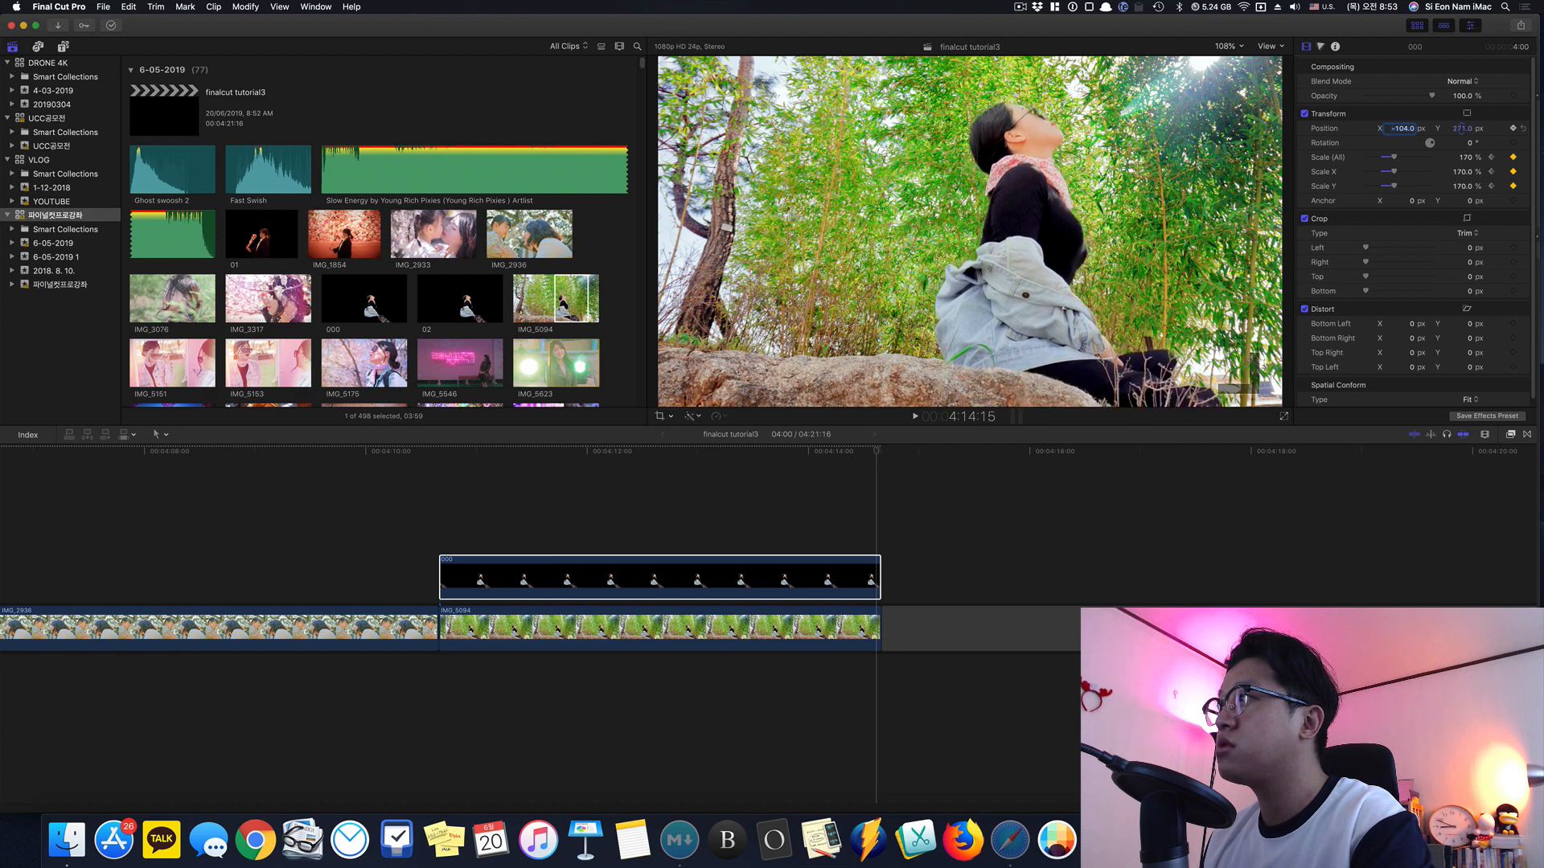
# Step: Play clip 000 from its start to preview the keyframed zoom of the woman over the background
pyautogui.click(434, 498)
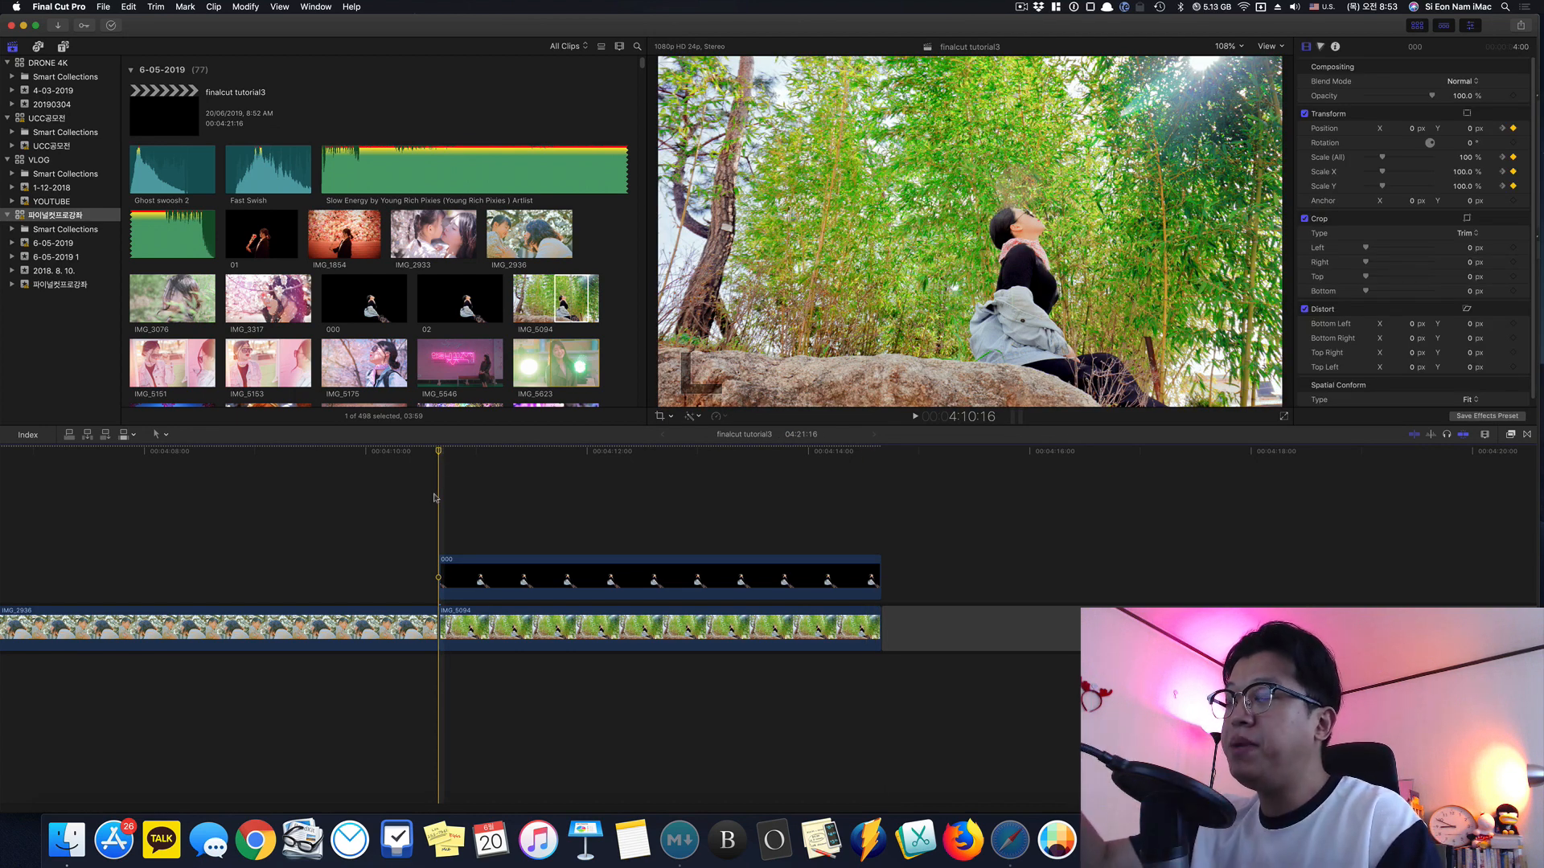
pyautogui.press('space')
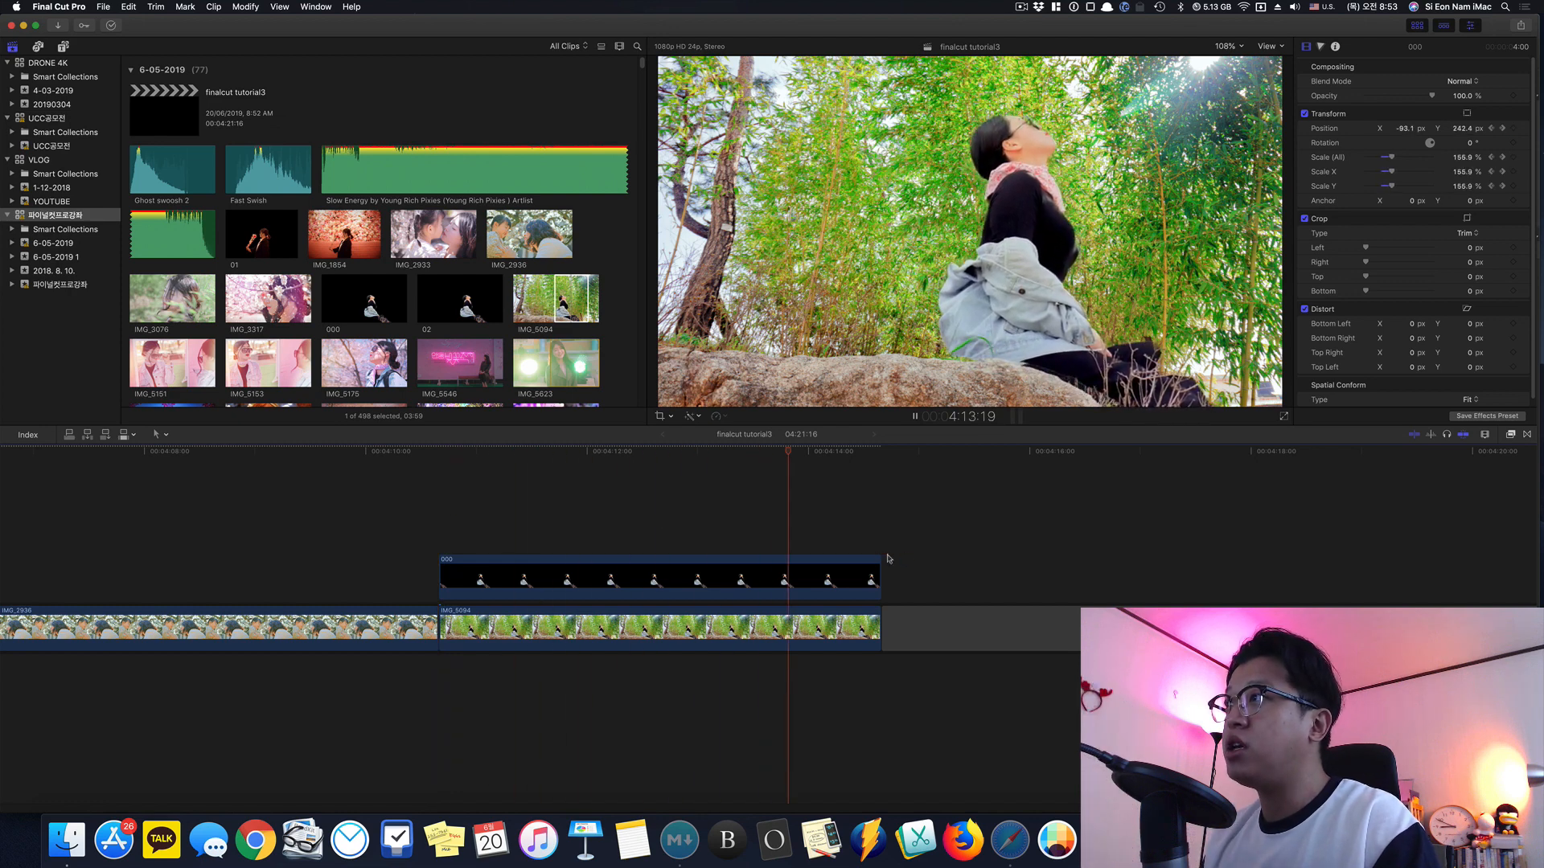
pyautogui.press('space')
# Step: Show the Transform motion path of clip 000 and change both its start and end points from Smooth to Linear
pyautogui.click(826, 580)
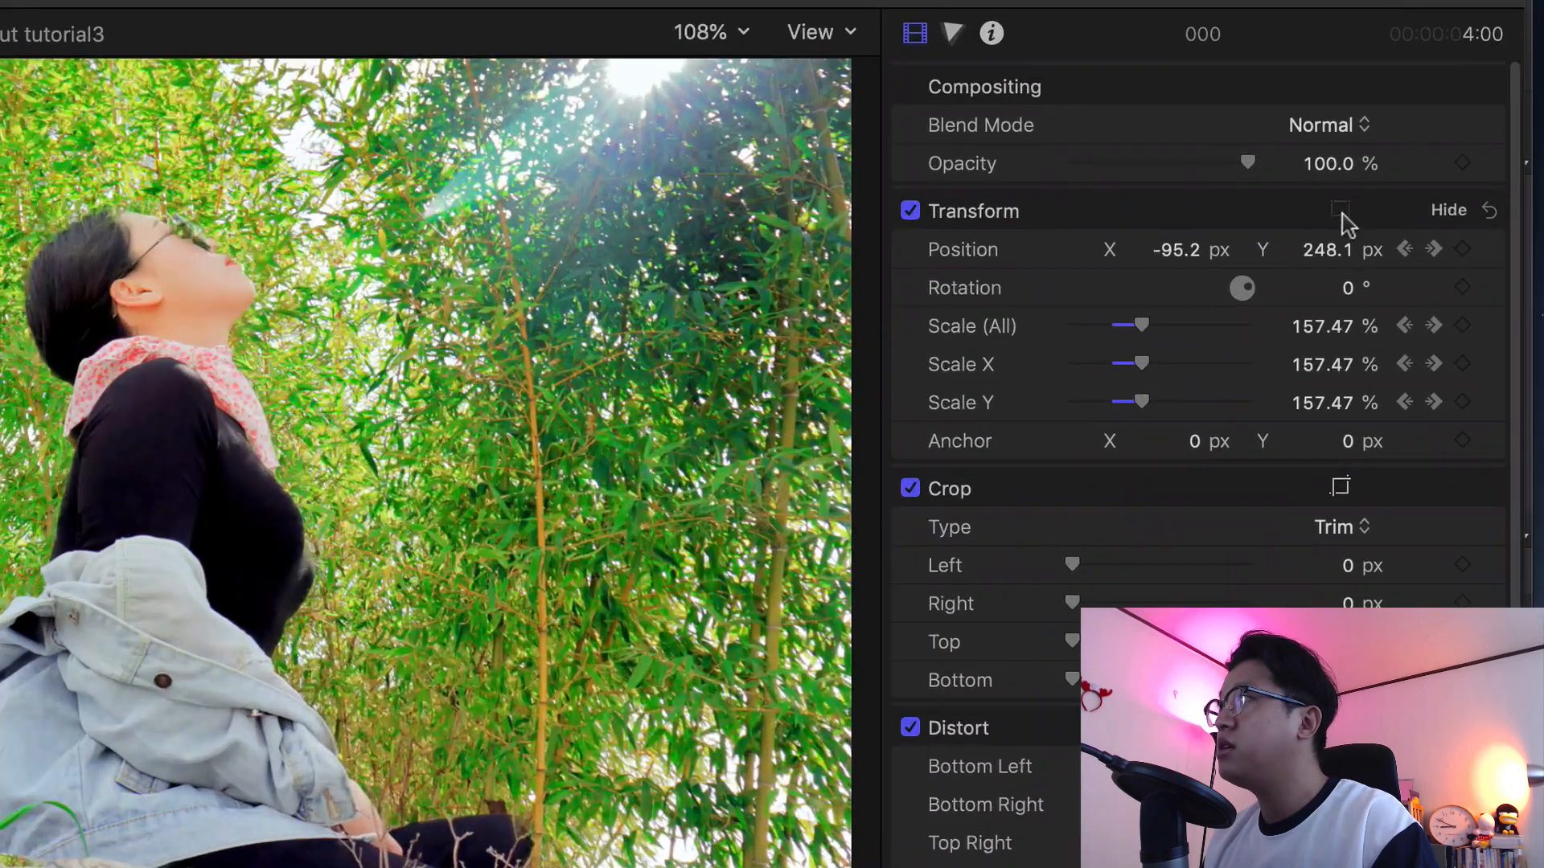
pyautogui.click(1466, 113)
pyautogui.rightClick(36, 291)
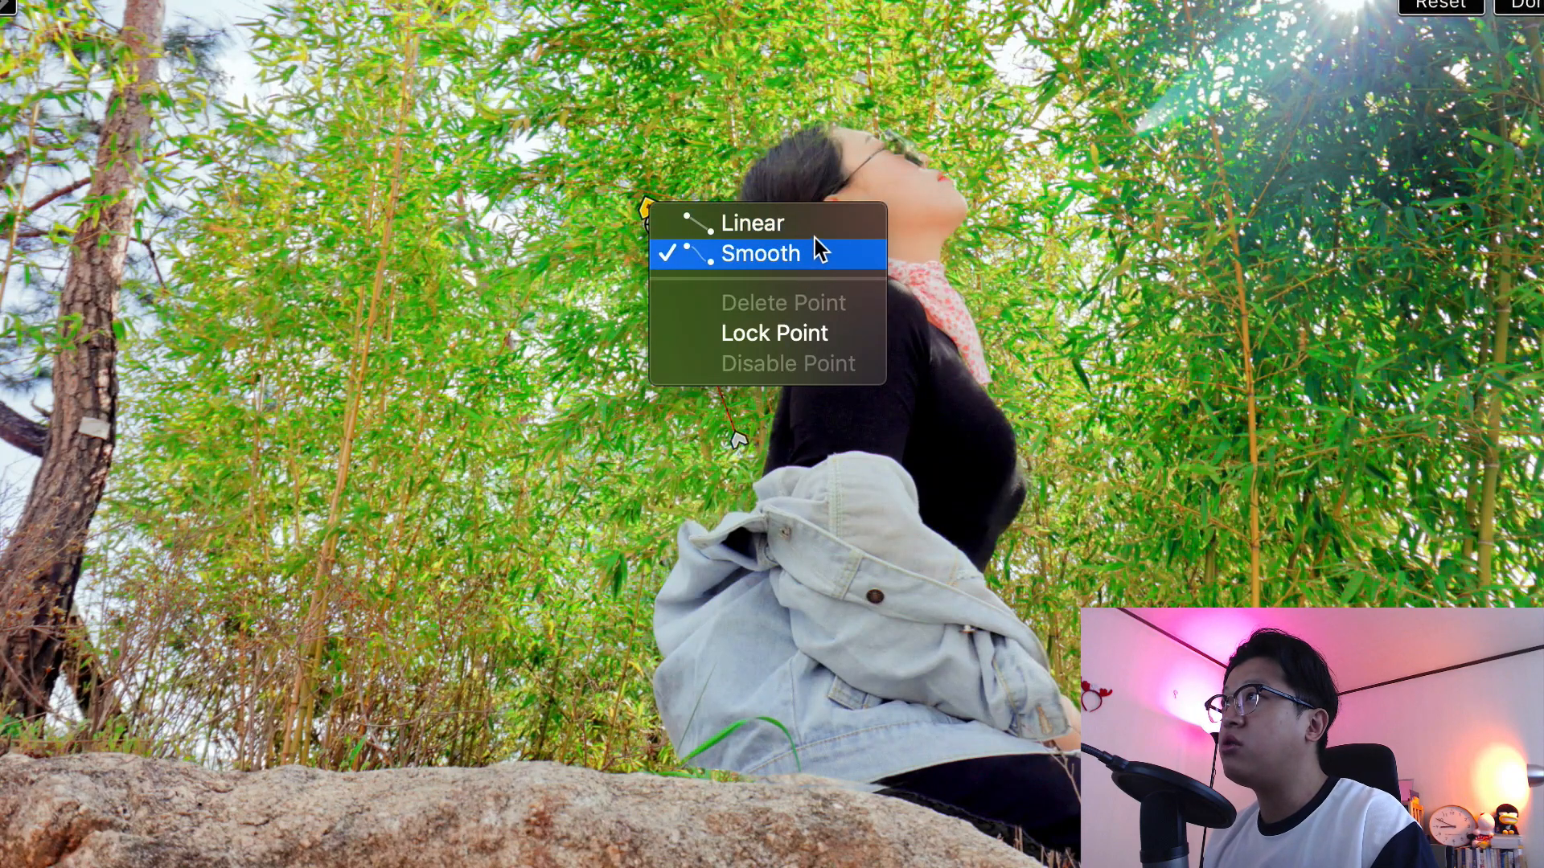
pyautogui.click(796, 227)
pyautogui.rightClick(739, 441)
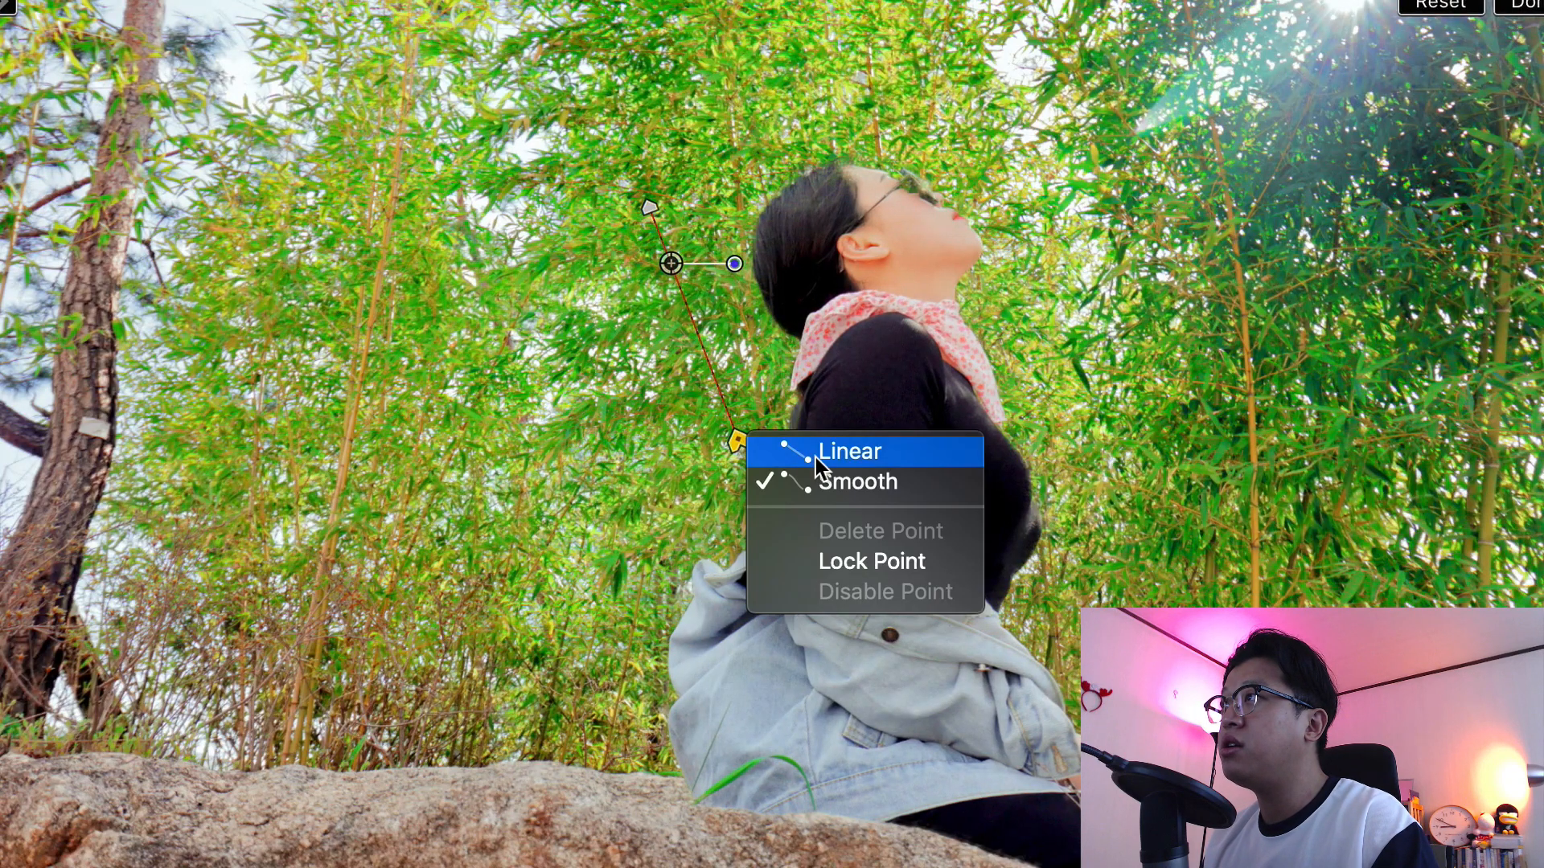
pyautogui.click(815, 452)
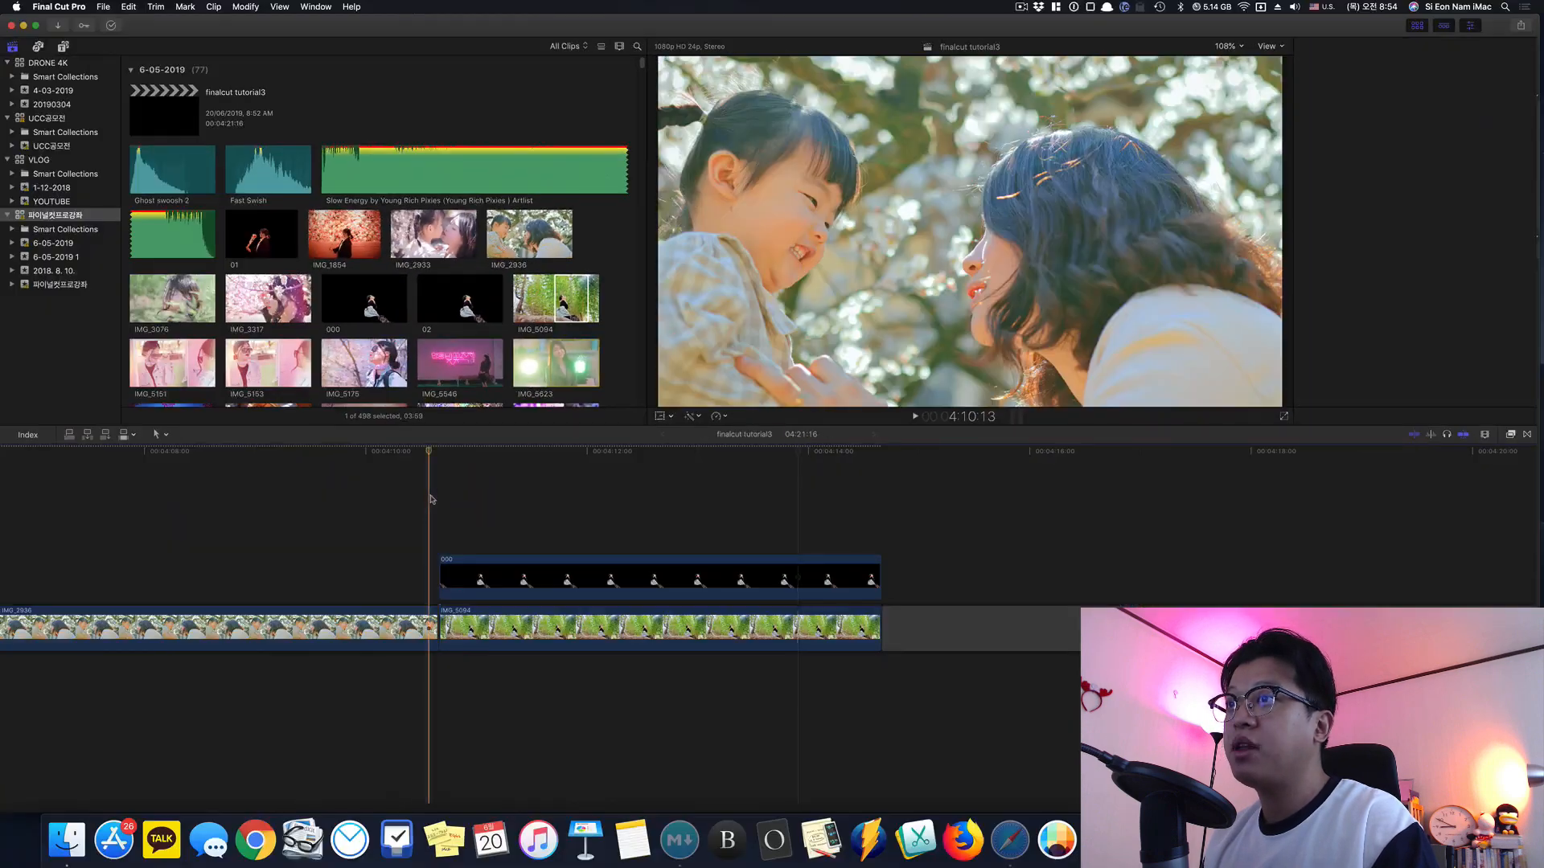
# Step: Play from just before clip 000 to preview its motion with the linear path
pyautogui.press('super+4')
pyautogui.press('space')
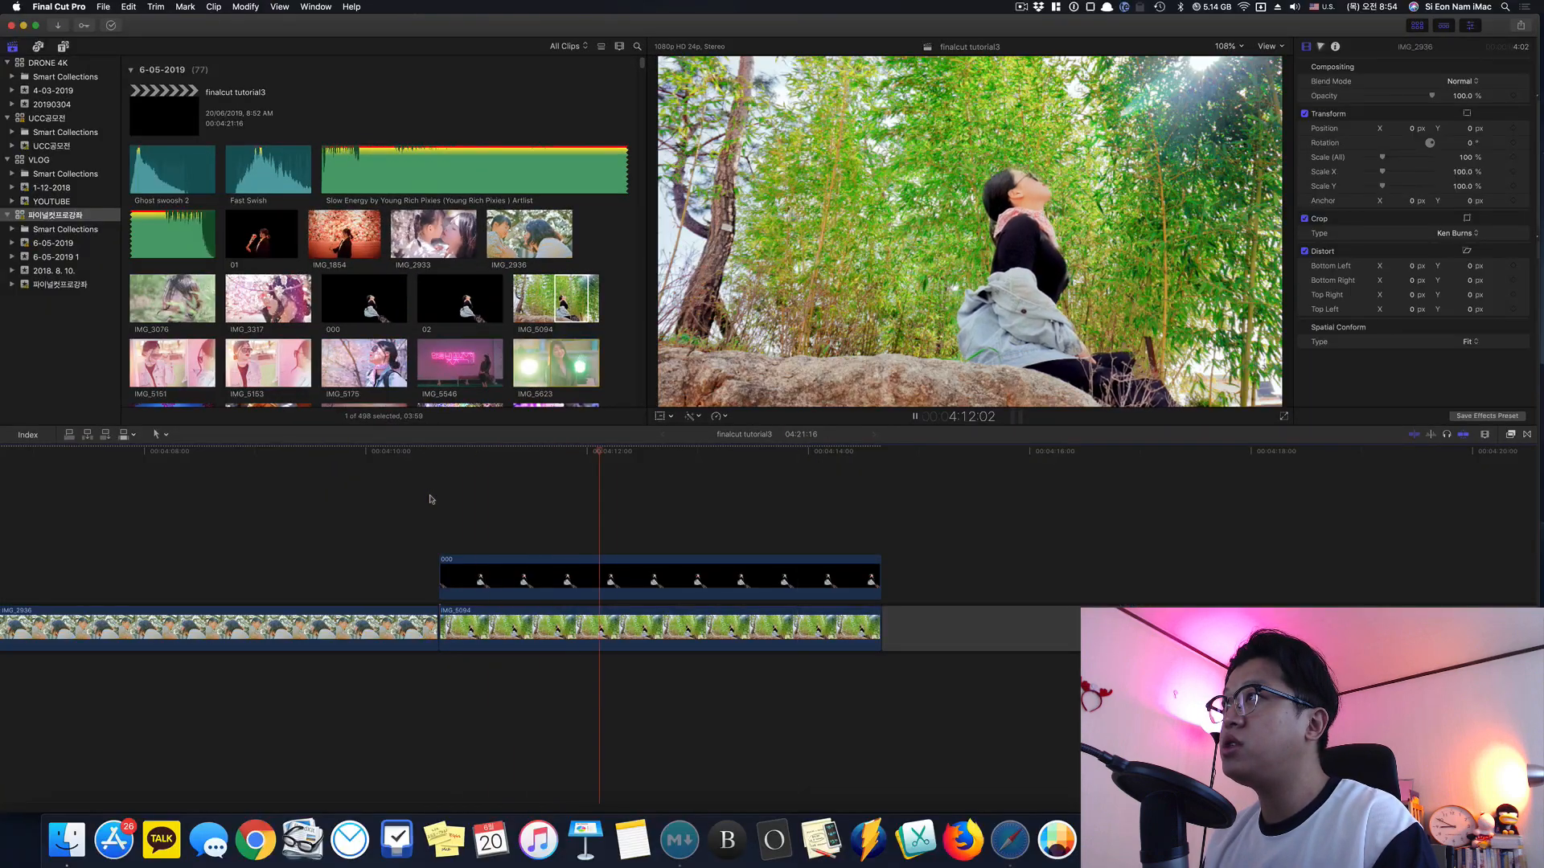
pyautogui.press('space')
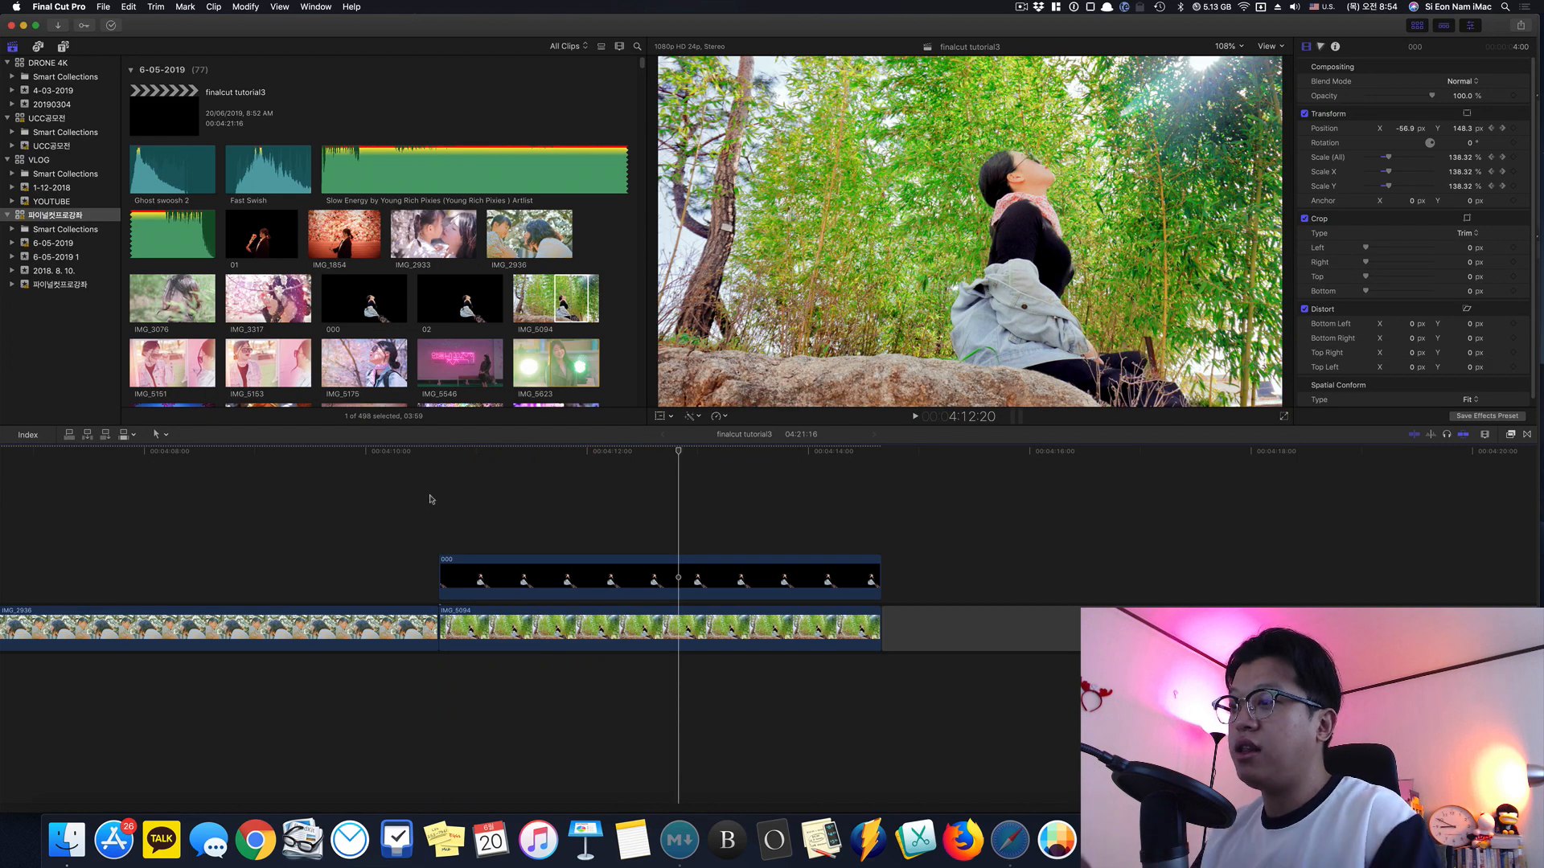
pyautogui.press('space')
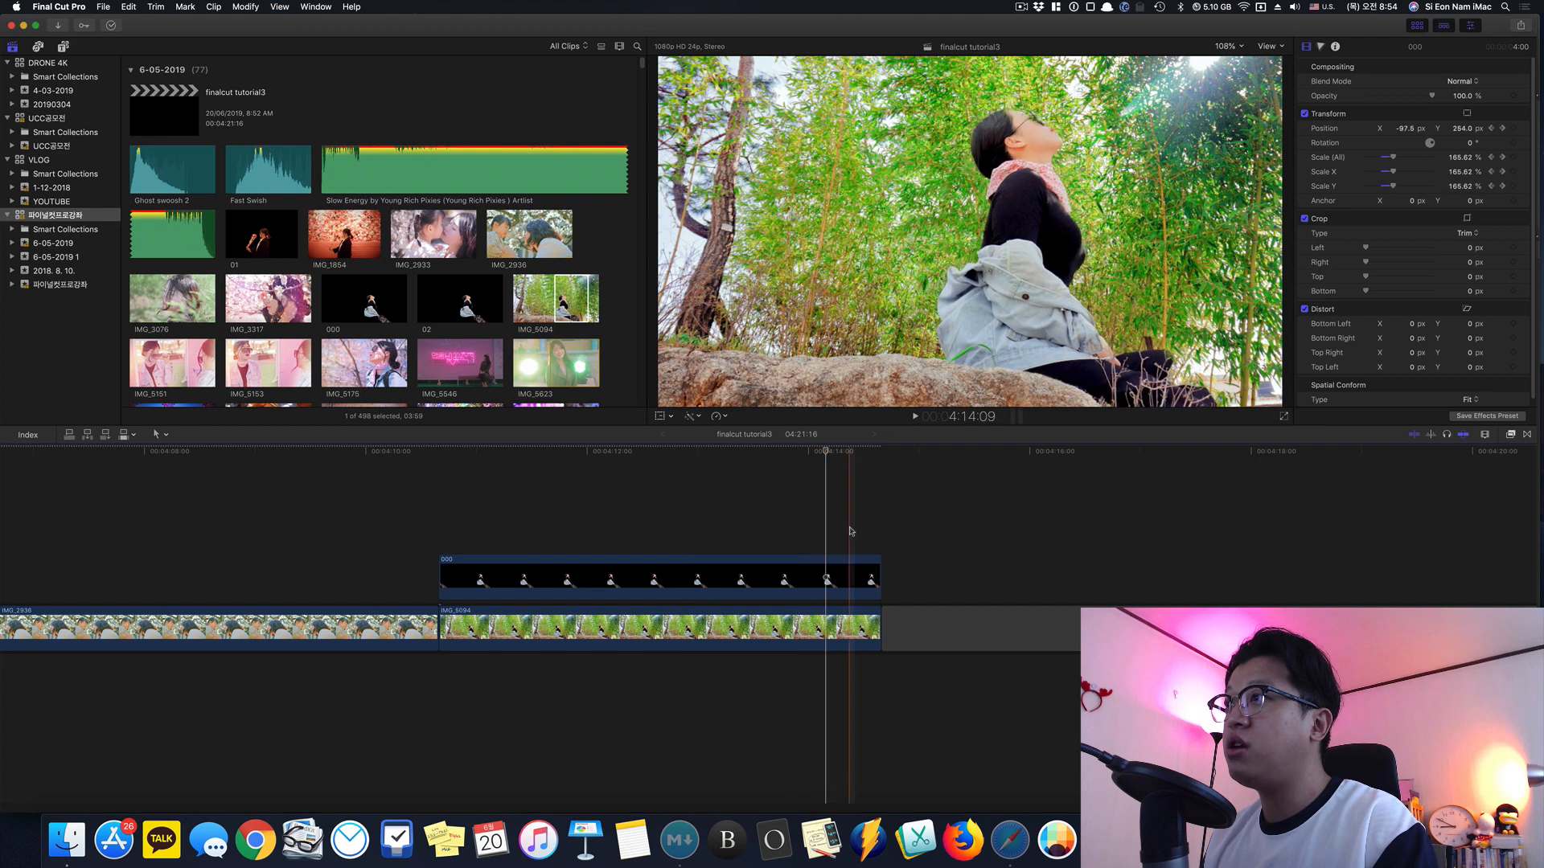
# Step: At the start of clip IMG_5094, set its Scale to 130% and adjust the Position of cutout clip 000 over the enlarged photo
pyautogui.click(439, 489)
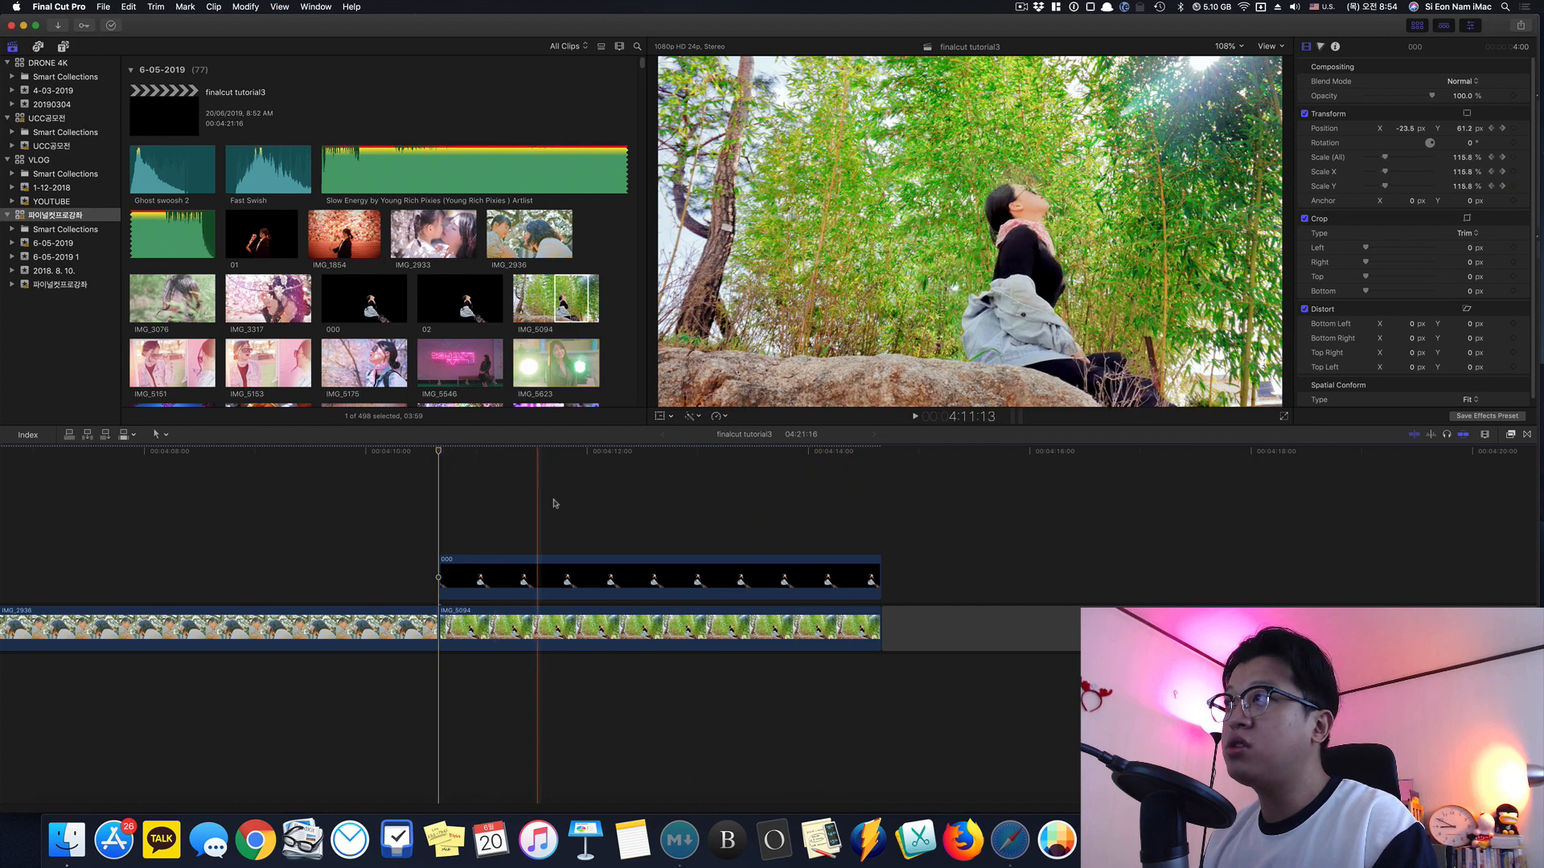
pyautogui.click(577, 638)
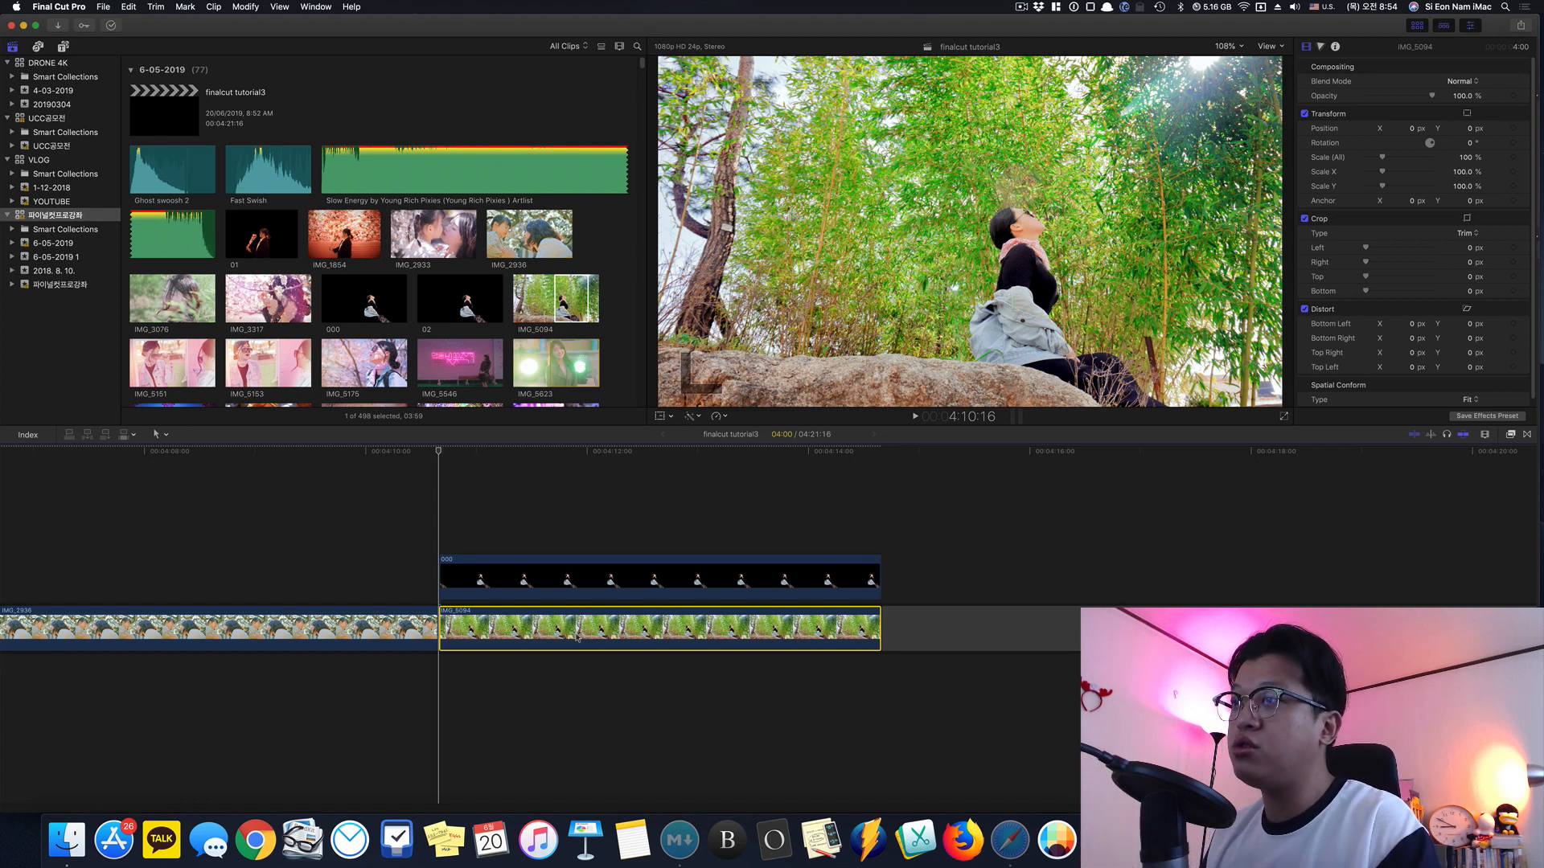
pyautogui.click(1465, 157)
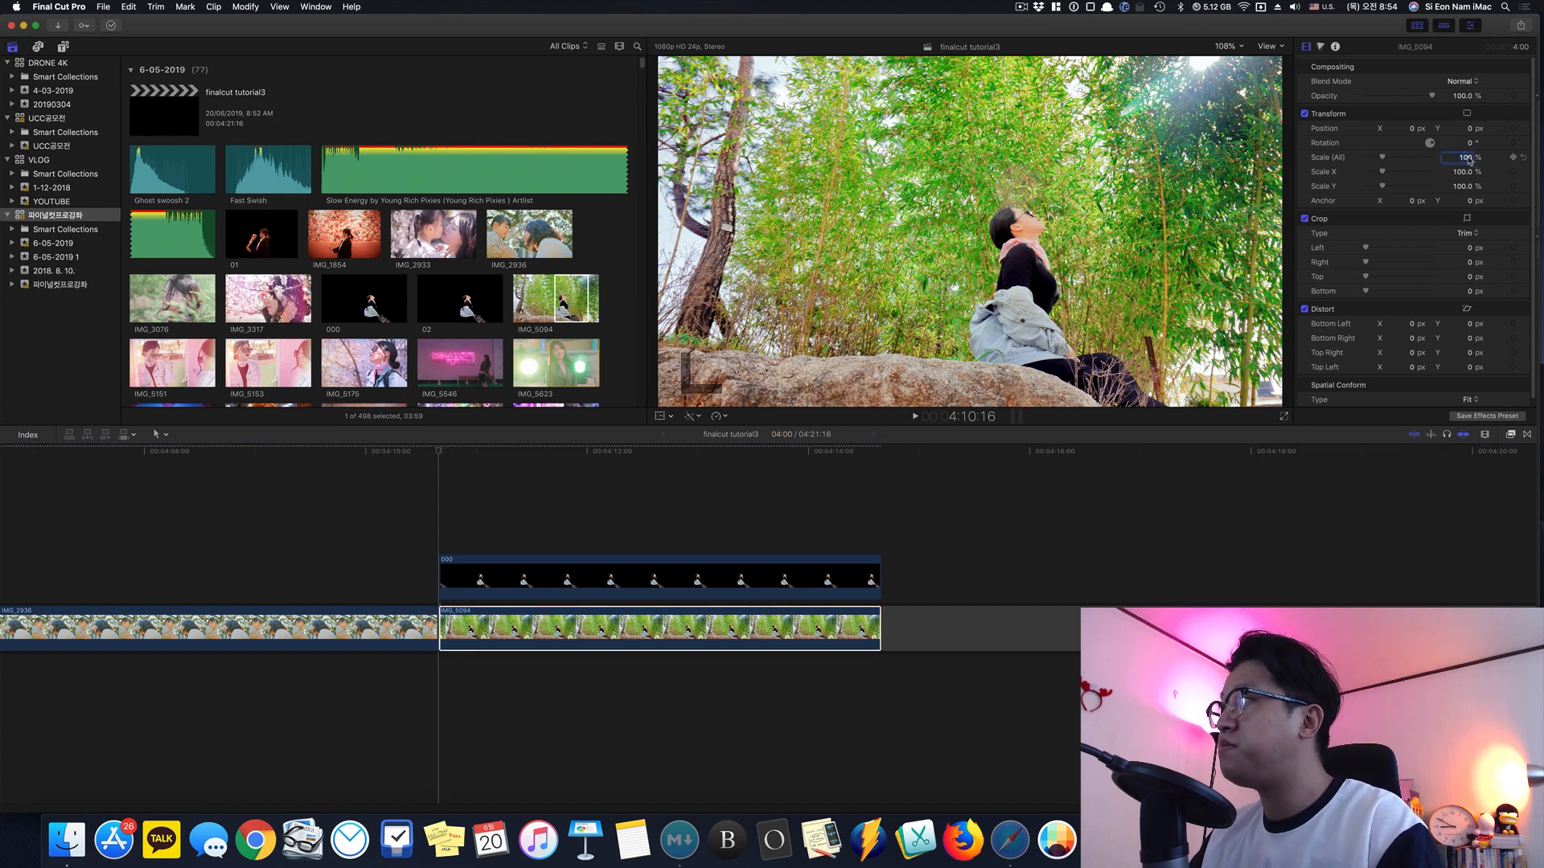
pyautogui.write('130')
pyautogui.press('Return')
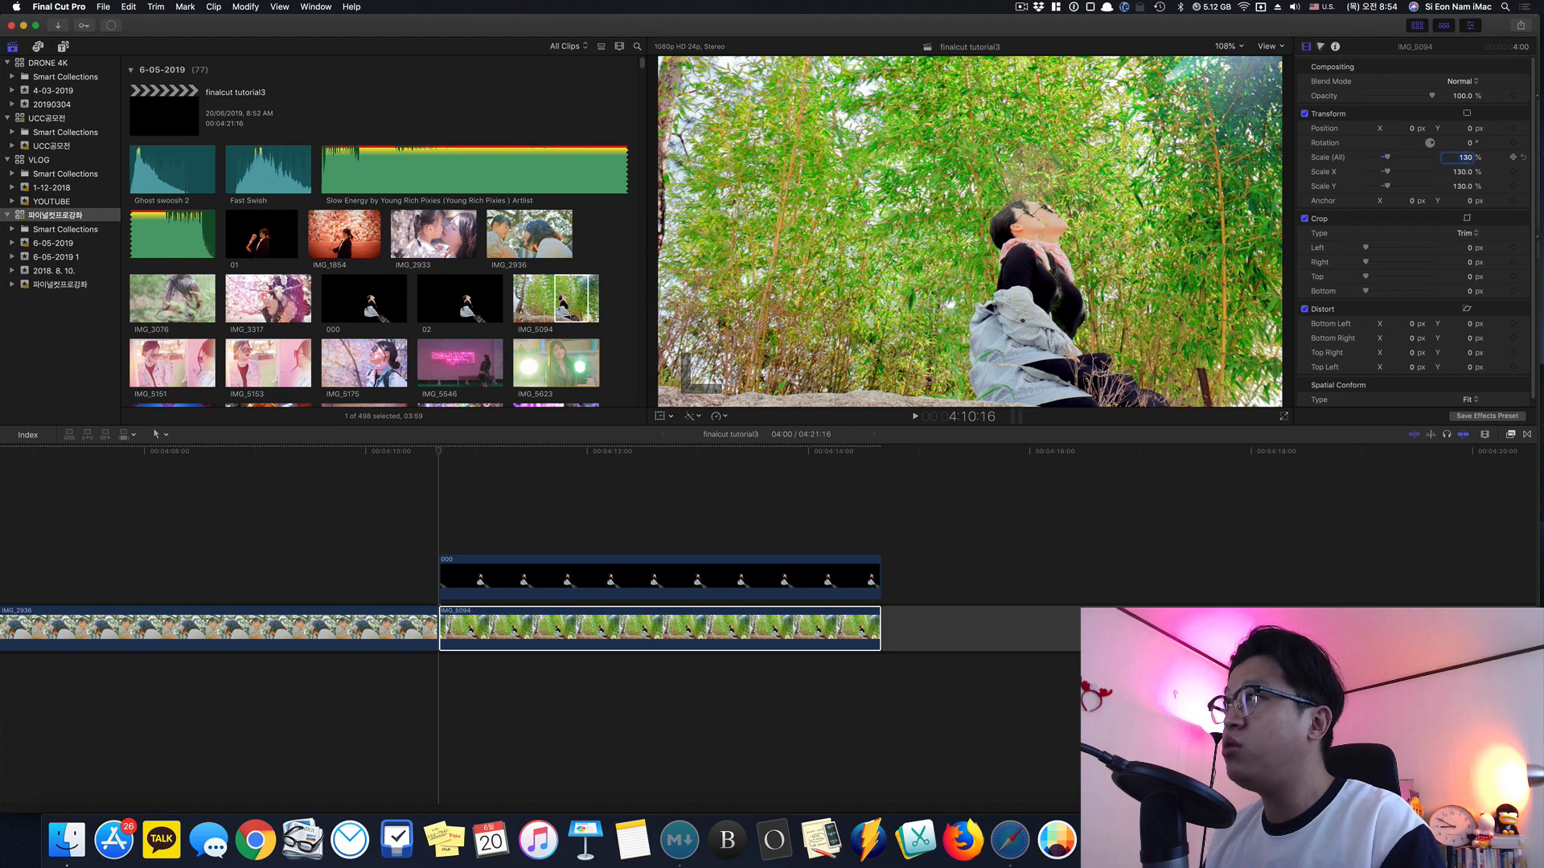
pyautogui.click(700, 586)
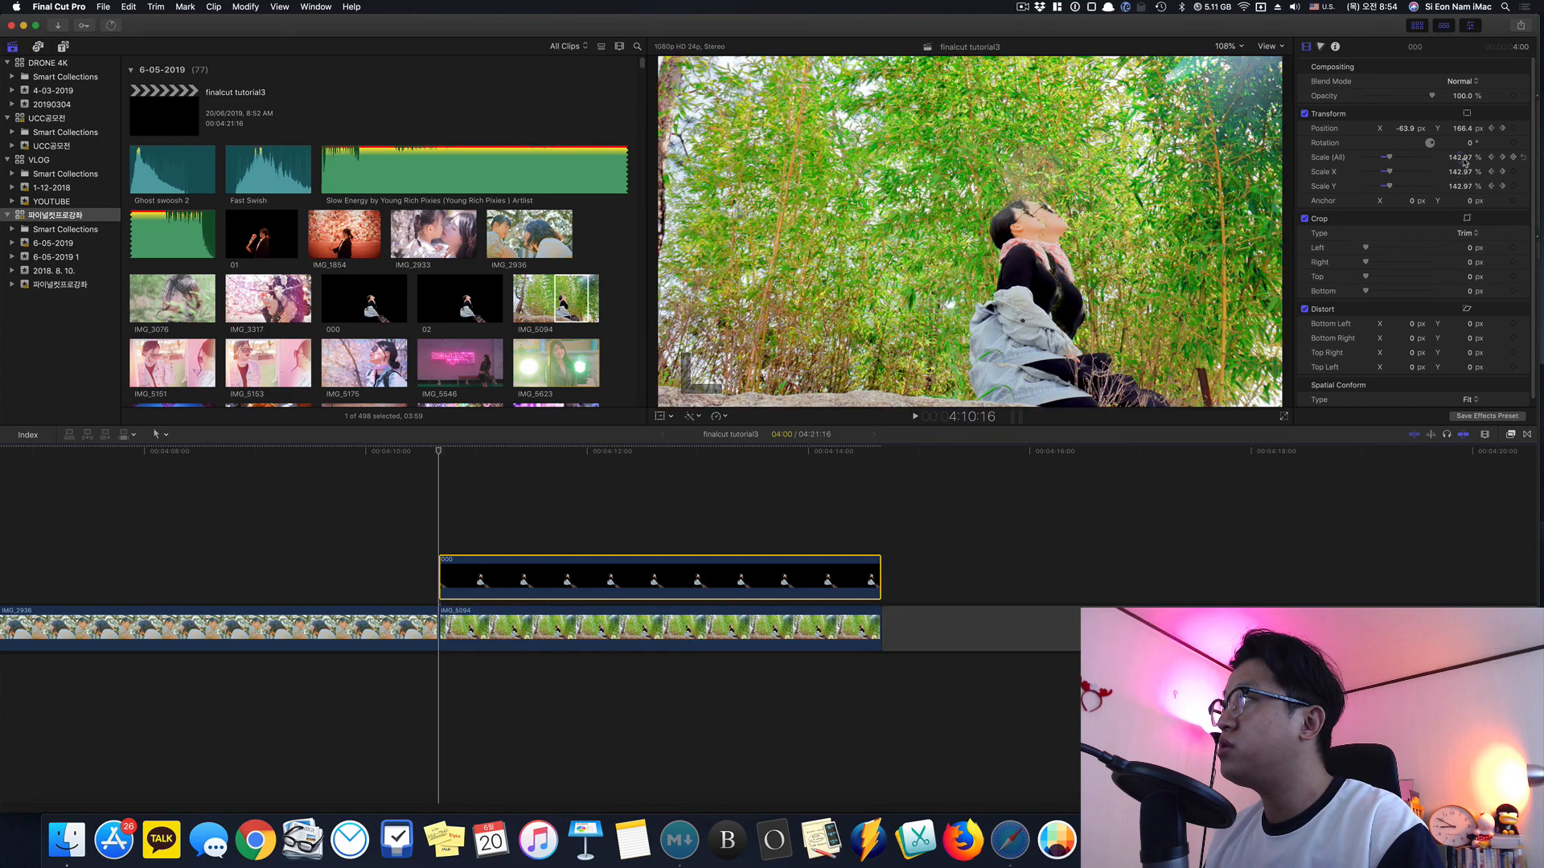
pyautogui.moveTo(1461, 129); pyautogui.dragTo(1401, 133)
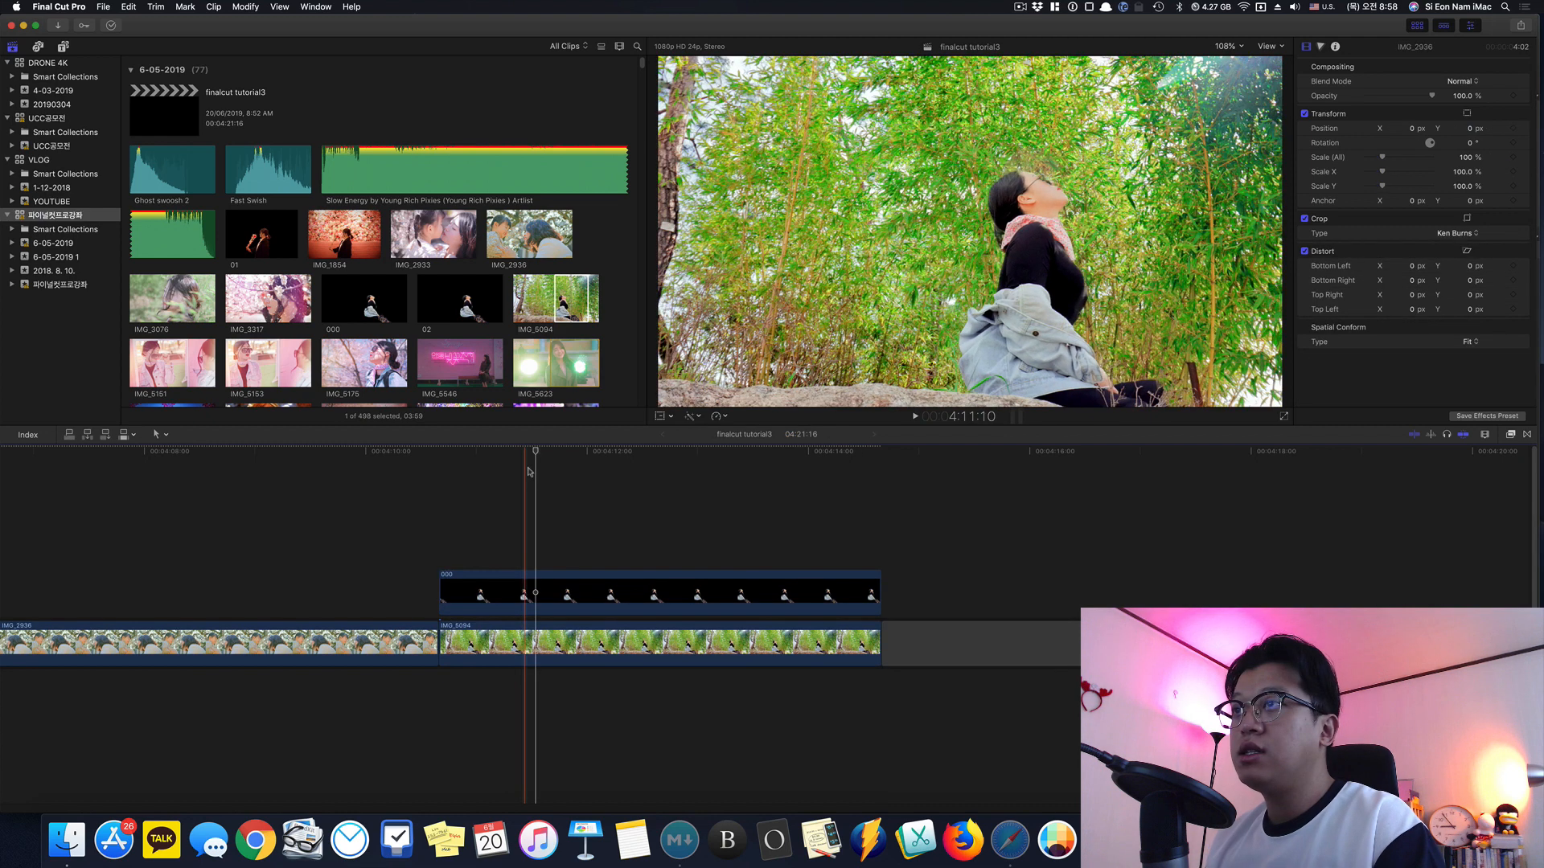
# Step: Scrub back and forth through the layered clips and examine the keyframed Scale of background clip IMG_5094
pyautogui.moveTo(470, 465); pyautogui.dragTo(765, 498)
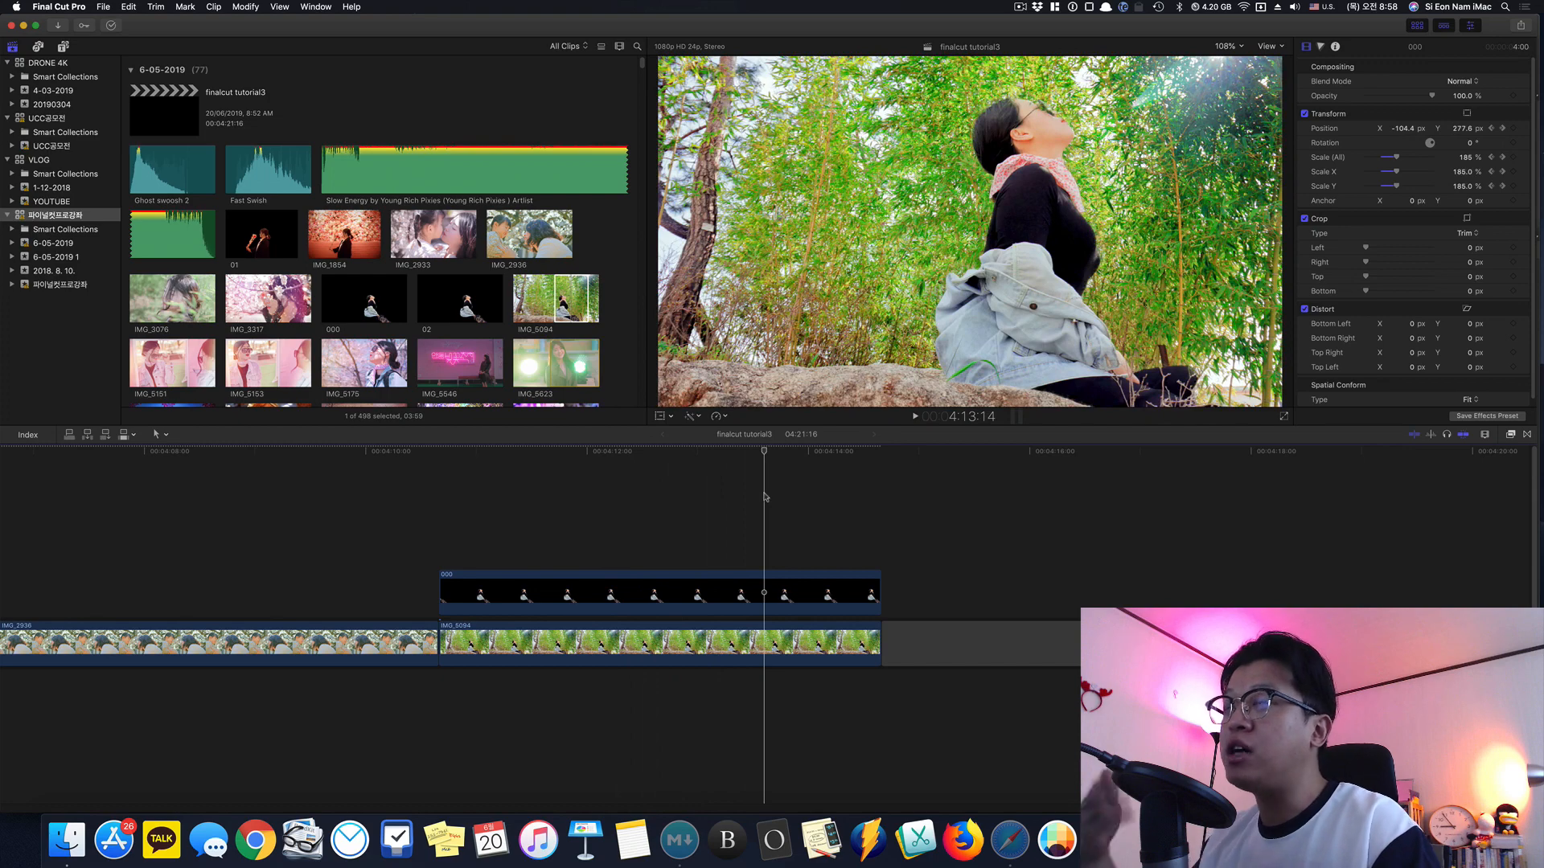
pyautogui.moveTo(763, 452); pyautogui.dragTo(532, 481)
pyautogui.click(589, 643)
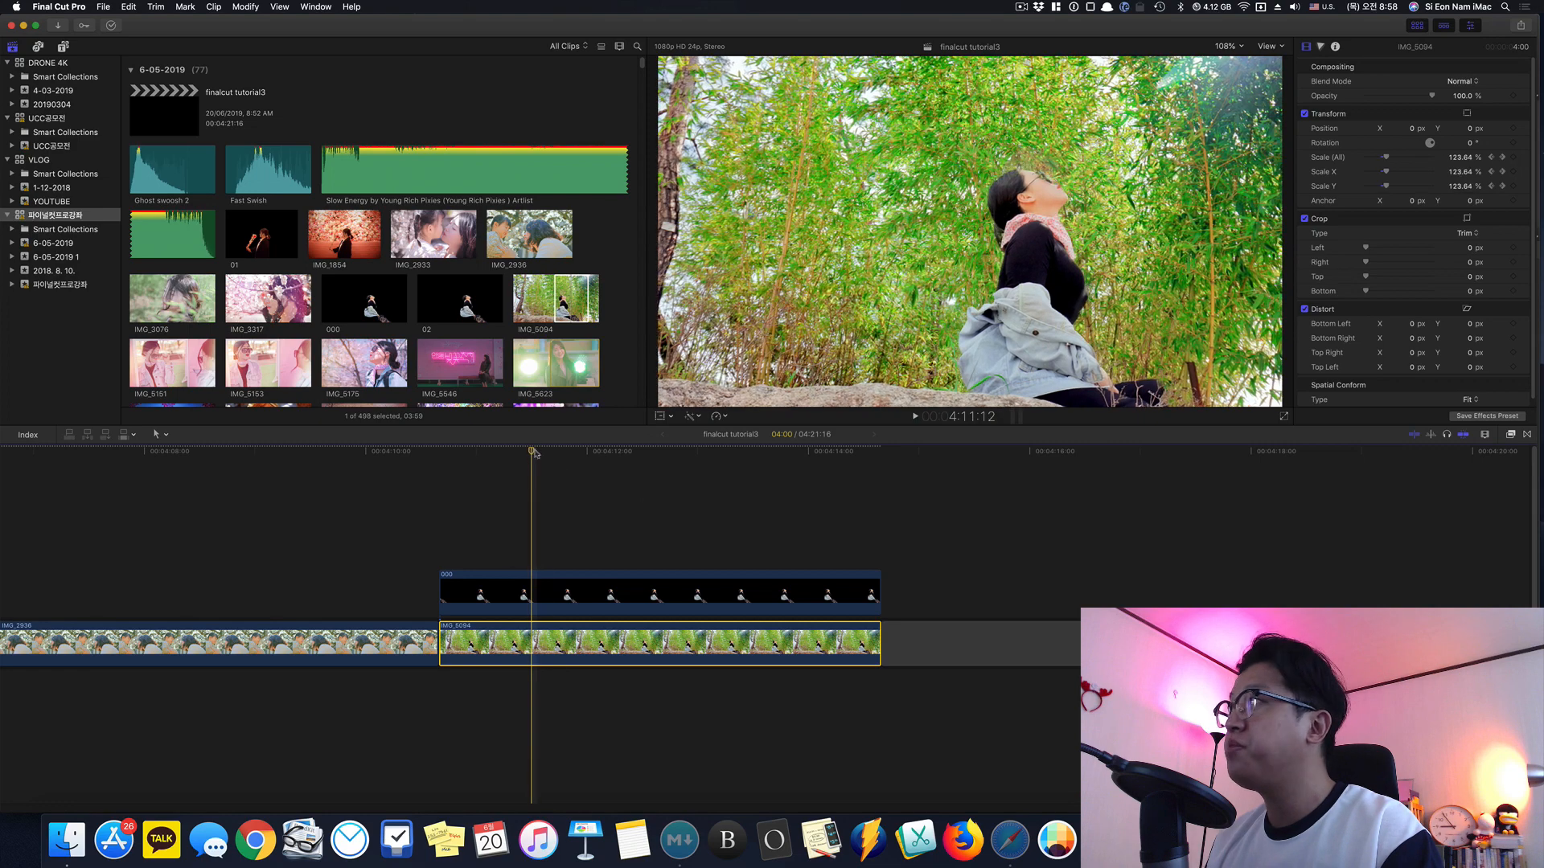
pyautogui.moveTo(532, 454); pyautogui.dragTo(439, 503)
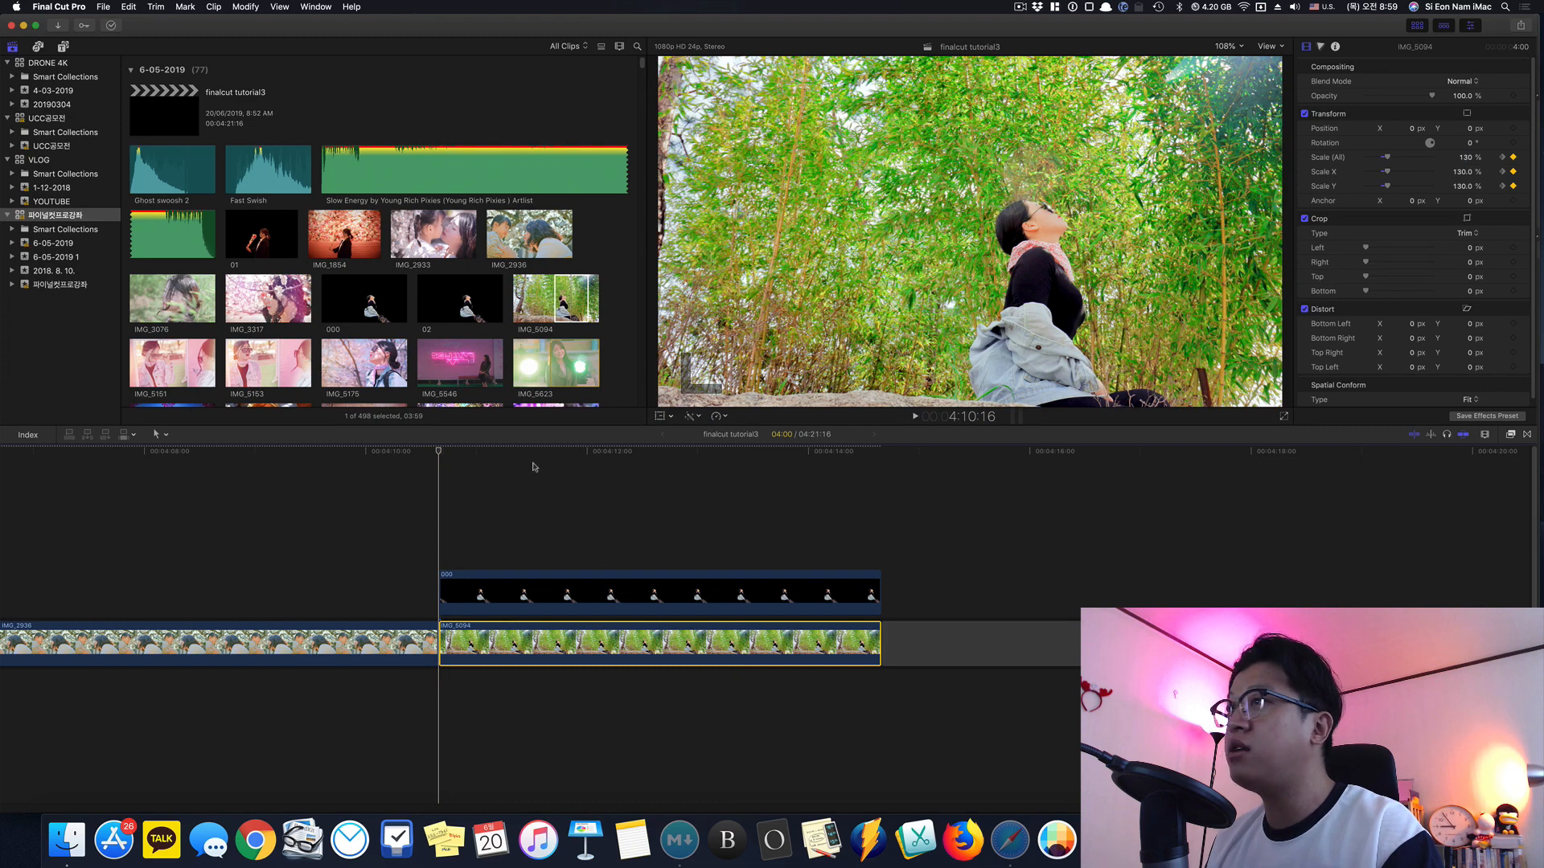
pyautogui.moveTo(498, 458); pyautogui.dragTo(856, 465)
pyautogui.click(495, 465)
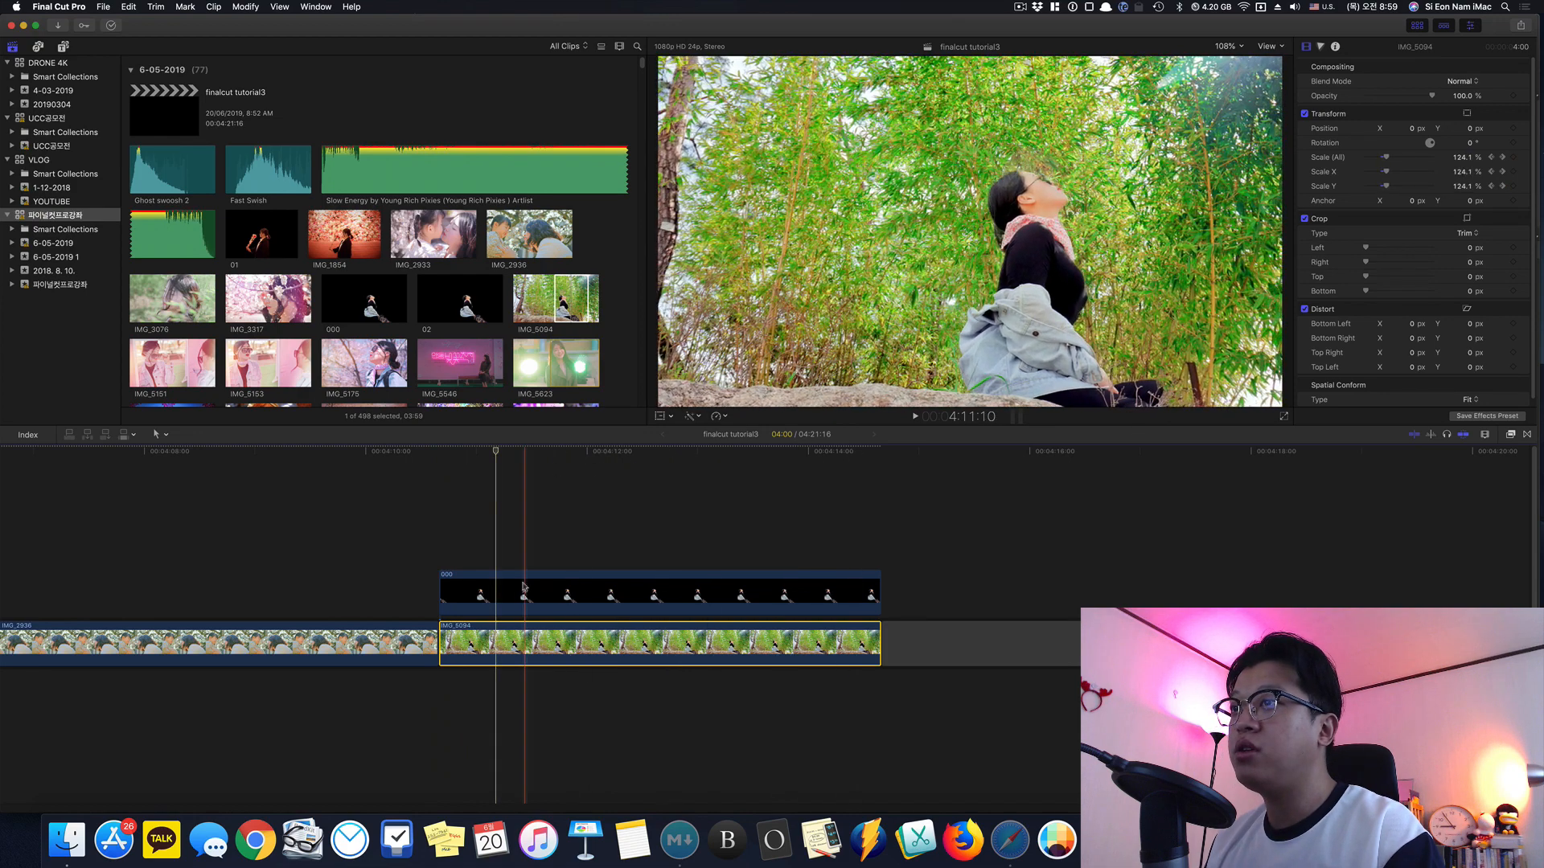
# Step: Select cutout clip 000 and scrub through its middle section to examine its keyframed Position and Scale
pyautogui.click(563, 595)
pyautogui.moveTo(526, 463); pyautogui.dragTo(640, 490)
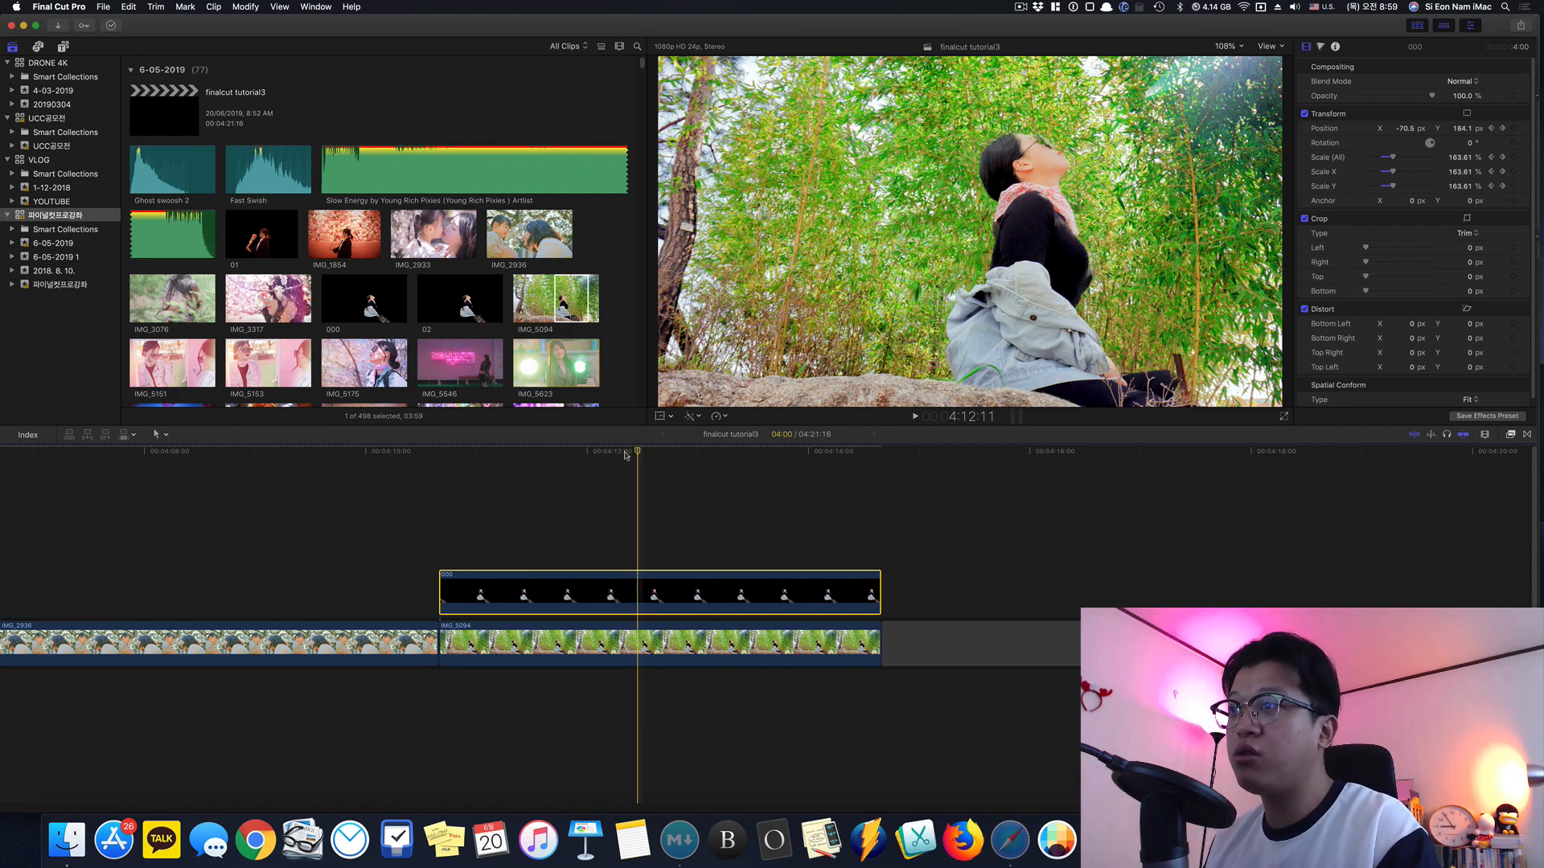
pyautogui.moveTo(624, 452); pyautogui.dragTo(715, 485)
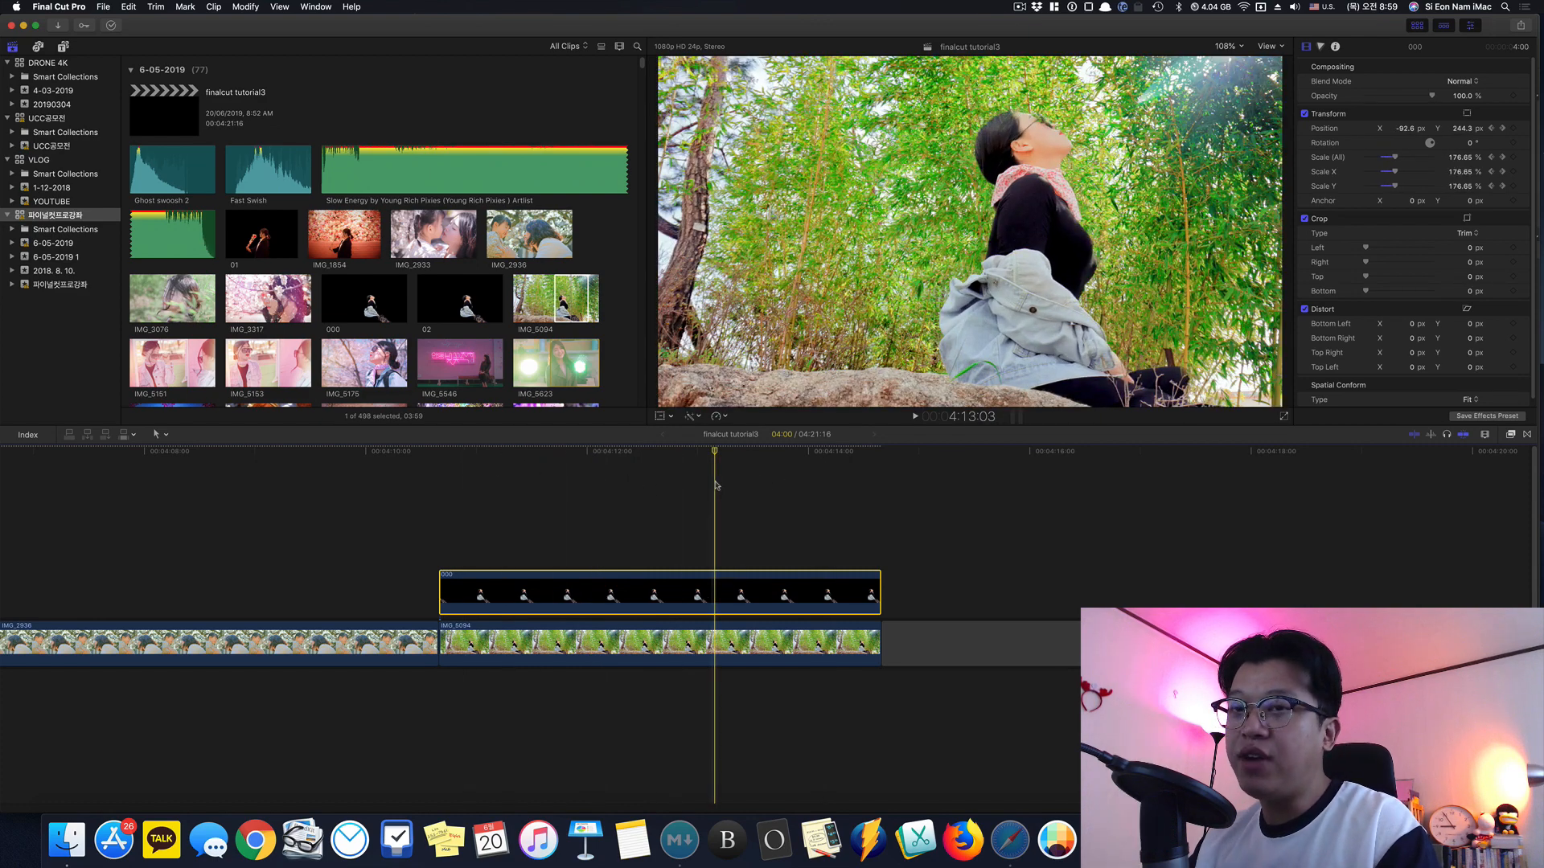